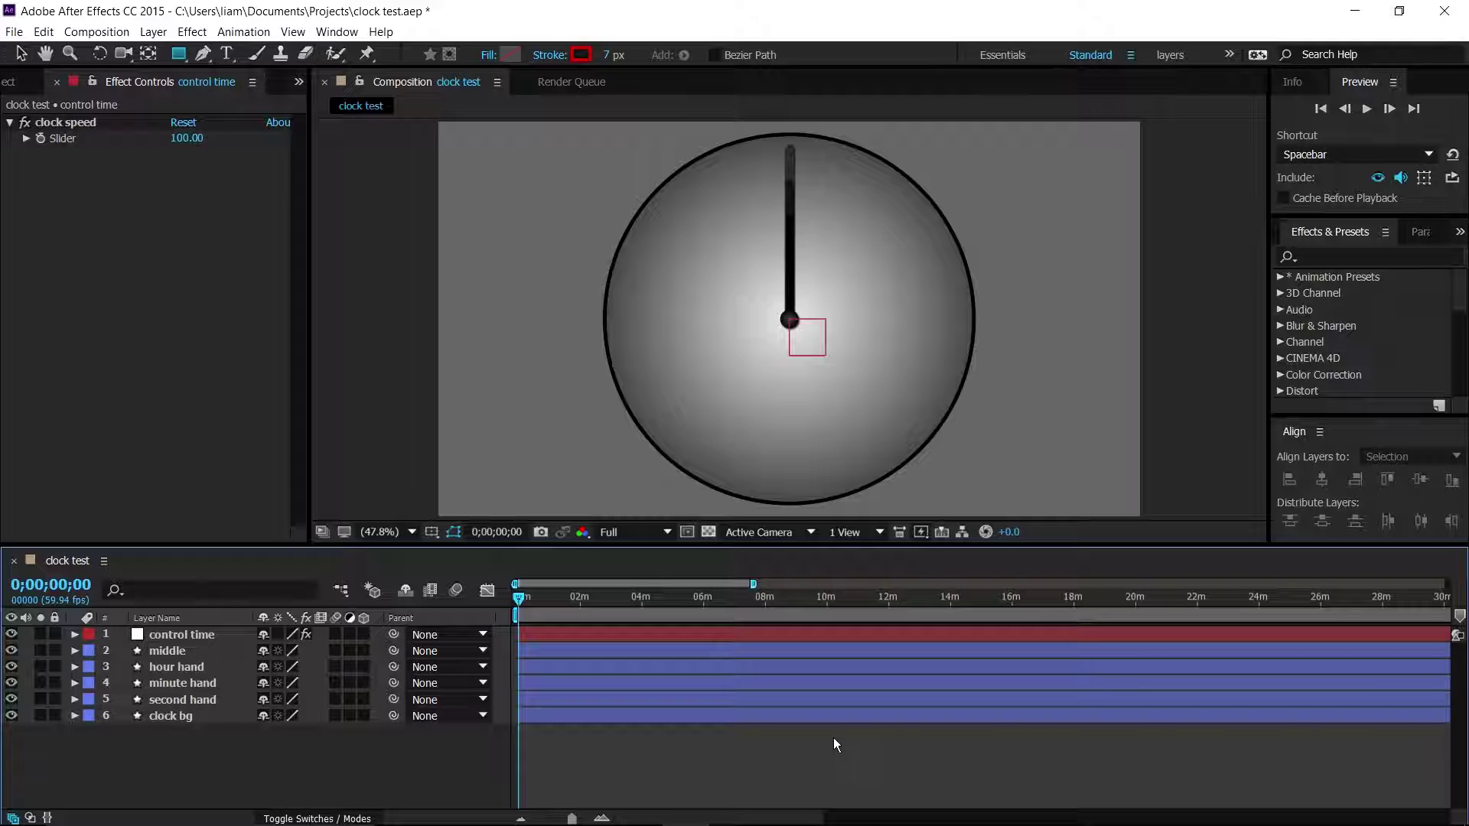
Close the 'clock test' project and save its changes, leaving a new Untitled Project.
click(15, 32)
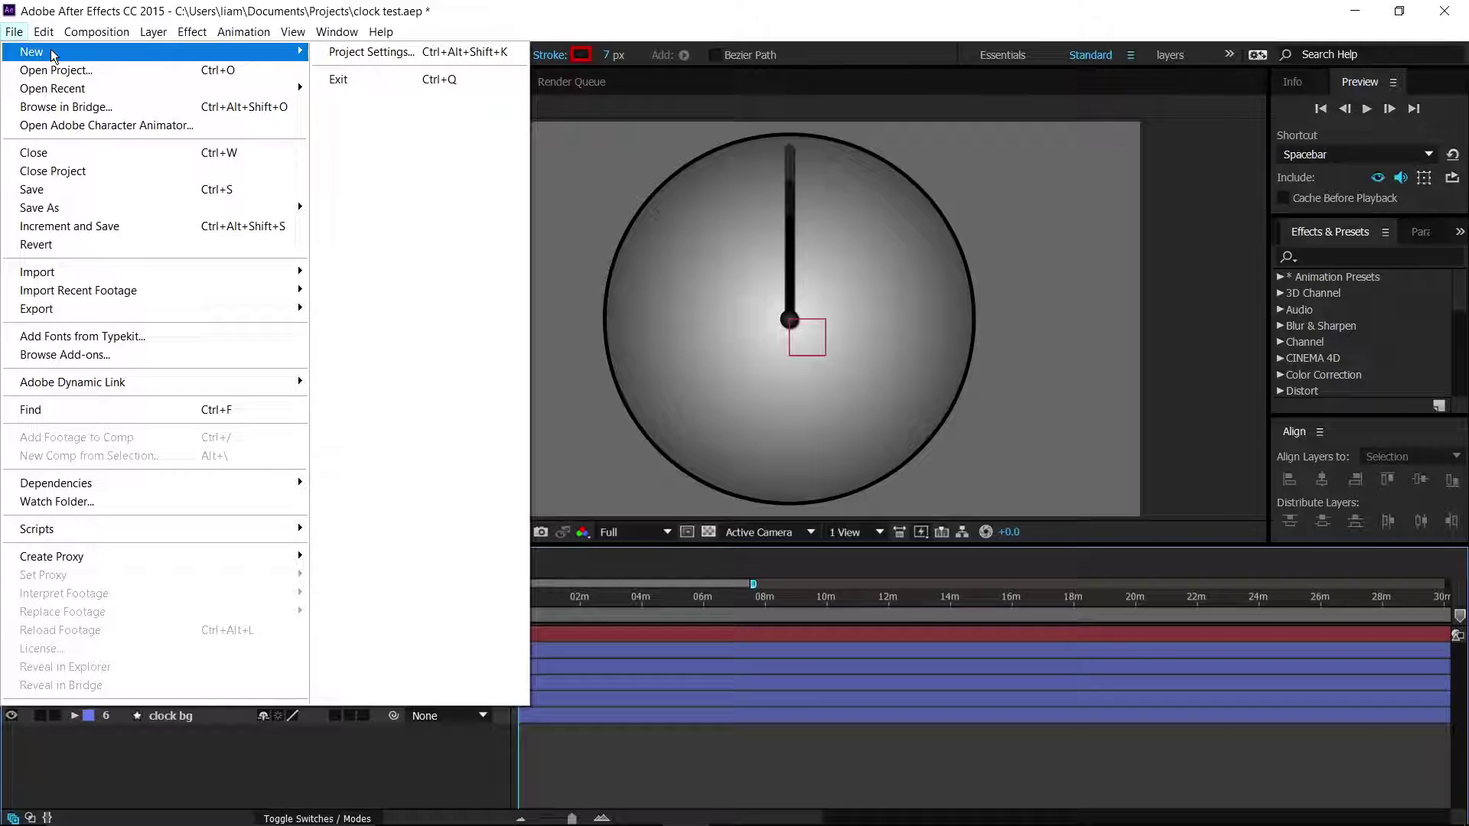
click(407, 79)
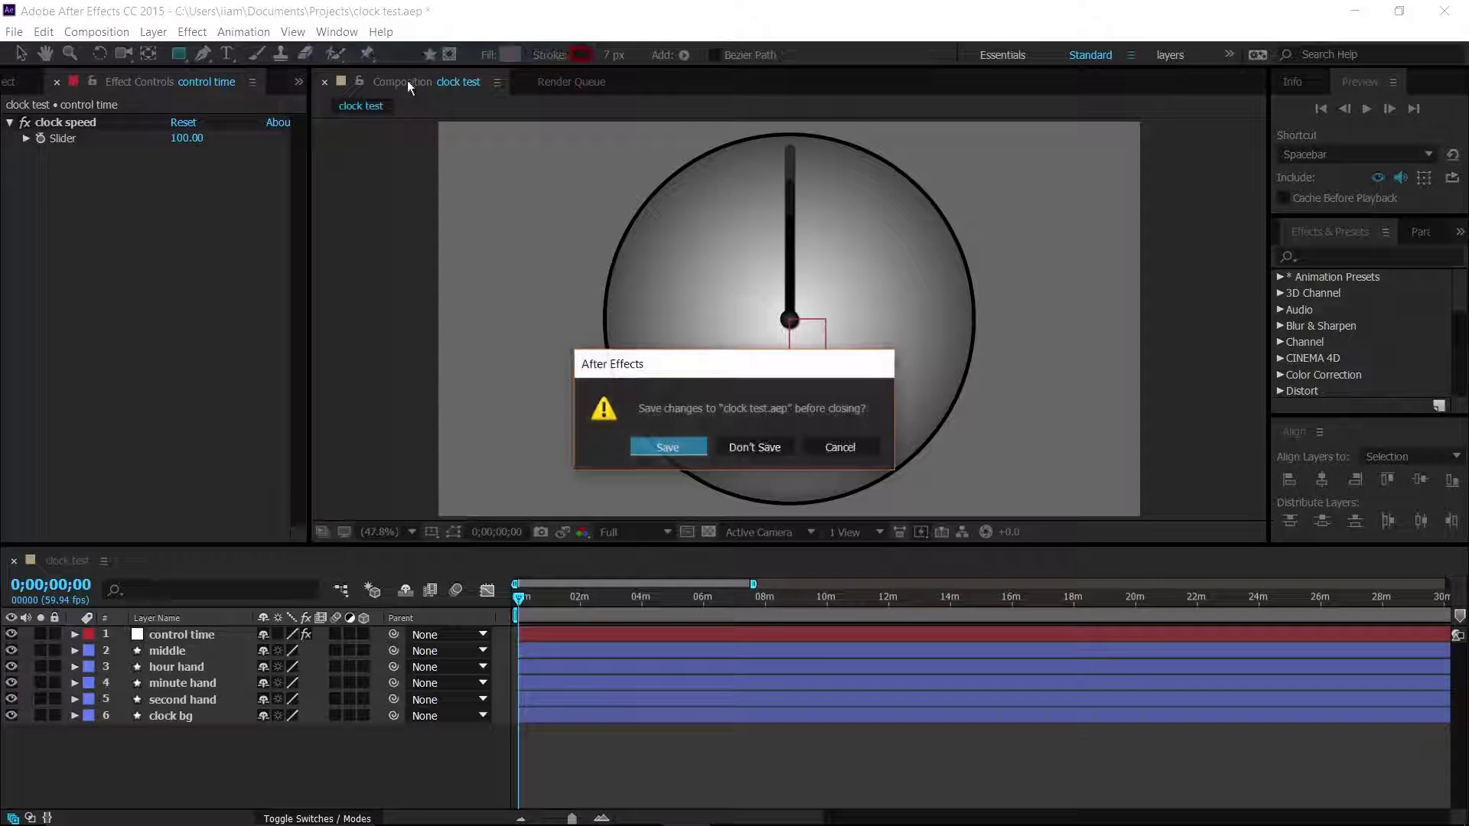
click(688, 451)
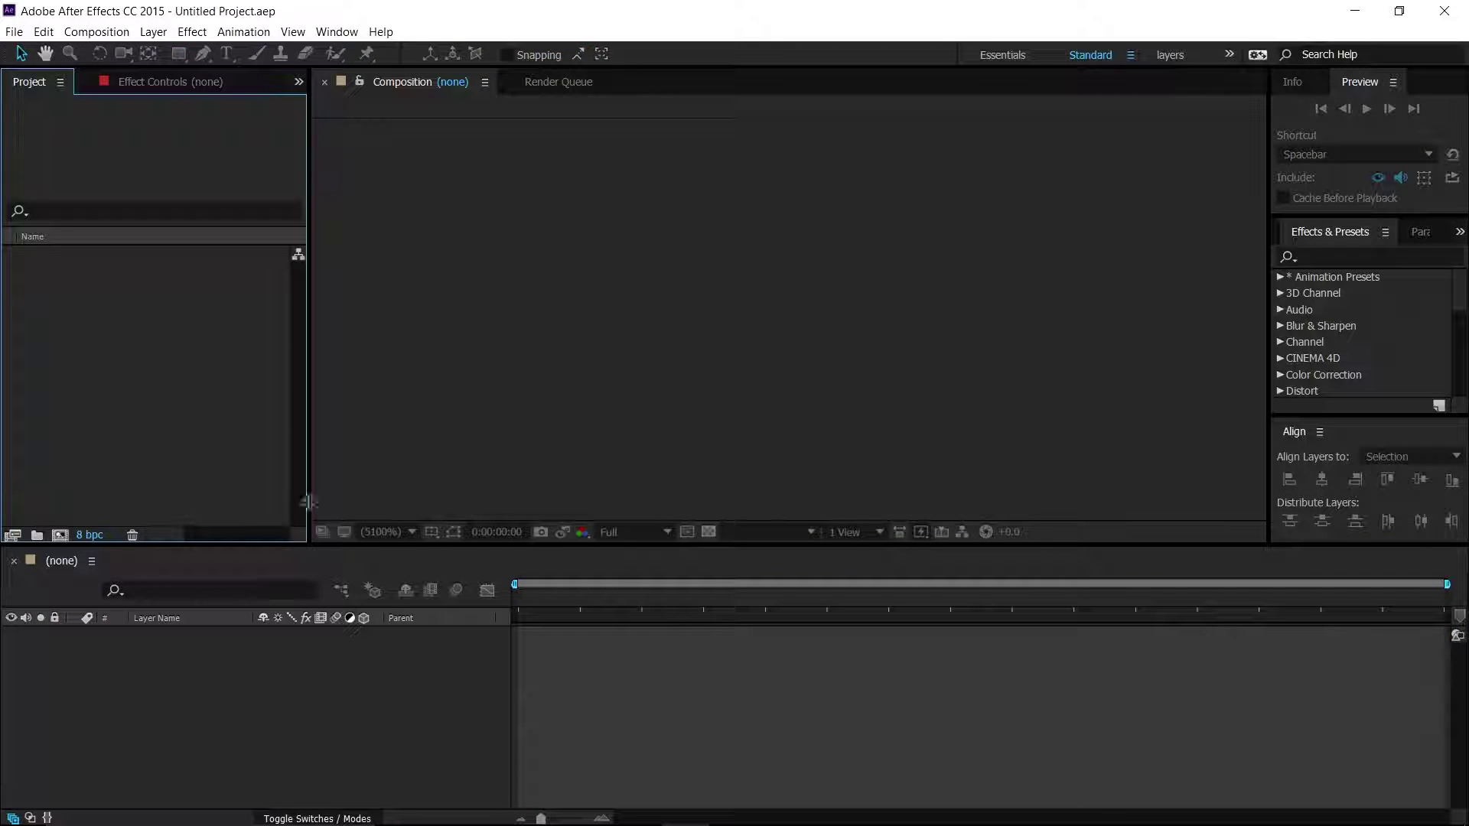
Create a new 1920×1080, 59.94 fps composition named 'clock tutorial'.
right_click(175, 374)
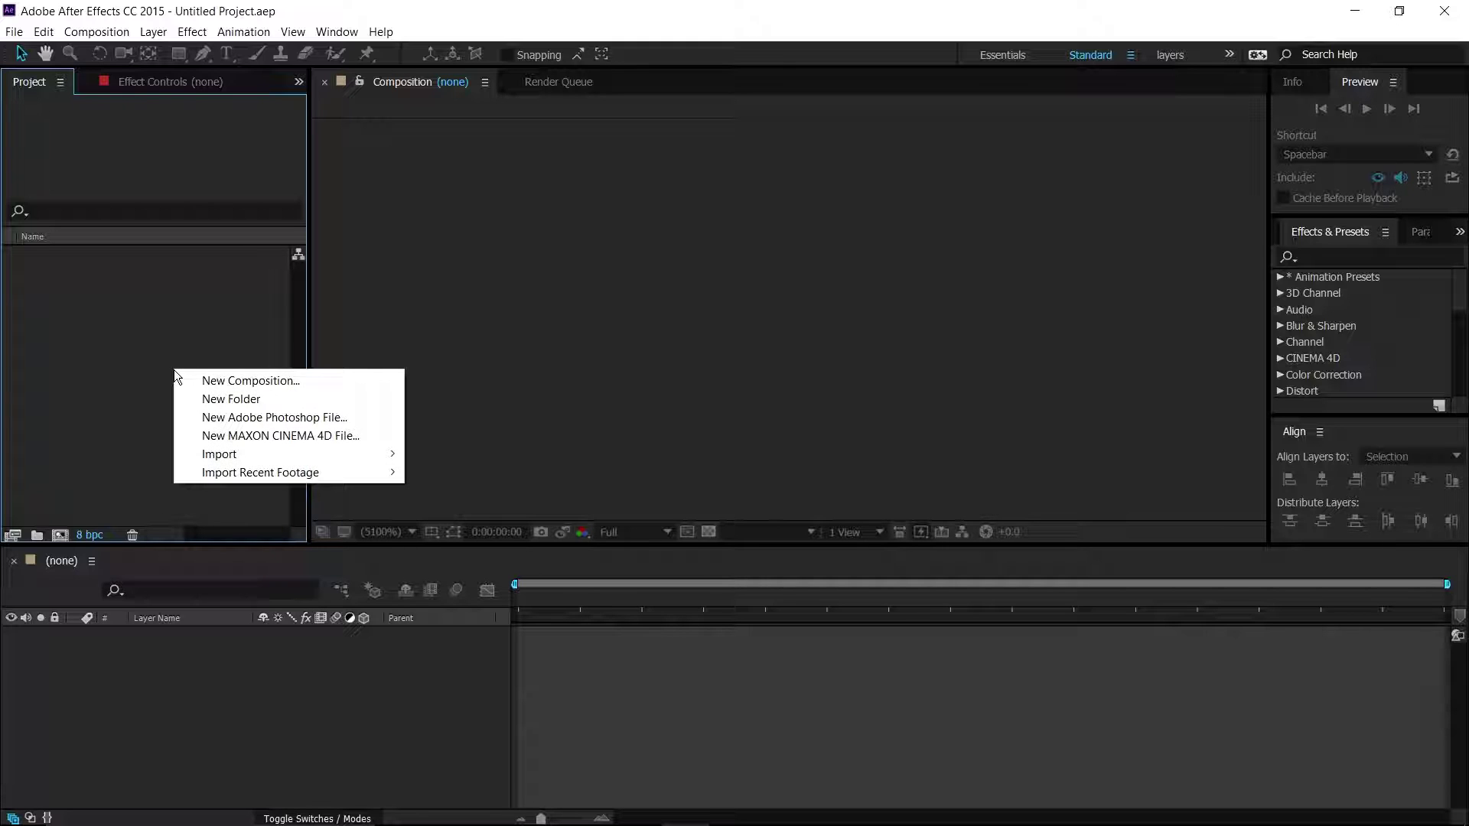
click(268, 383)
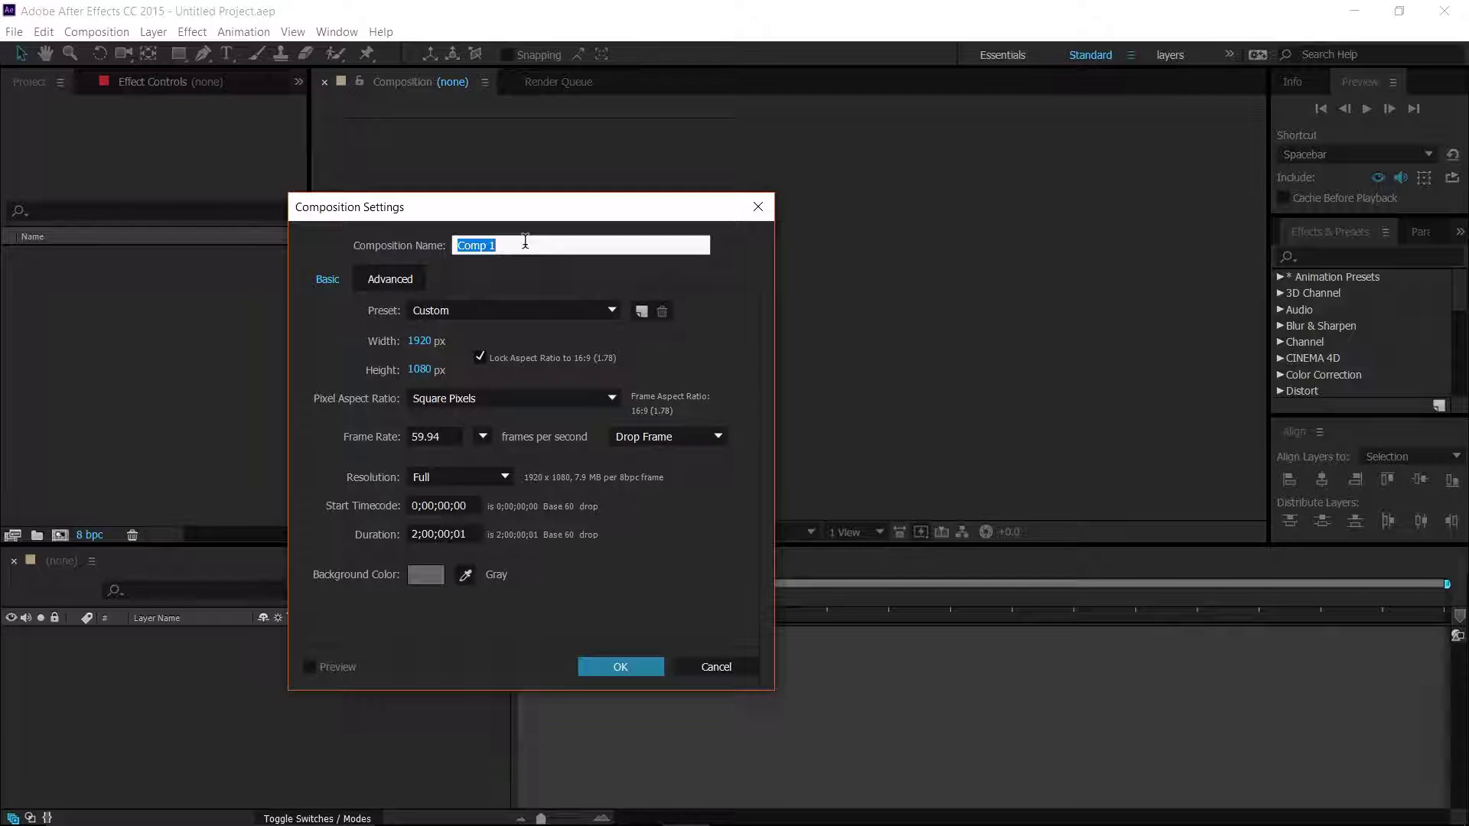
text(clock tutorial)
click(612, 677)
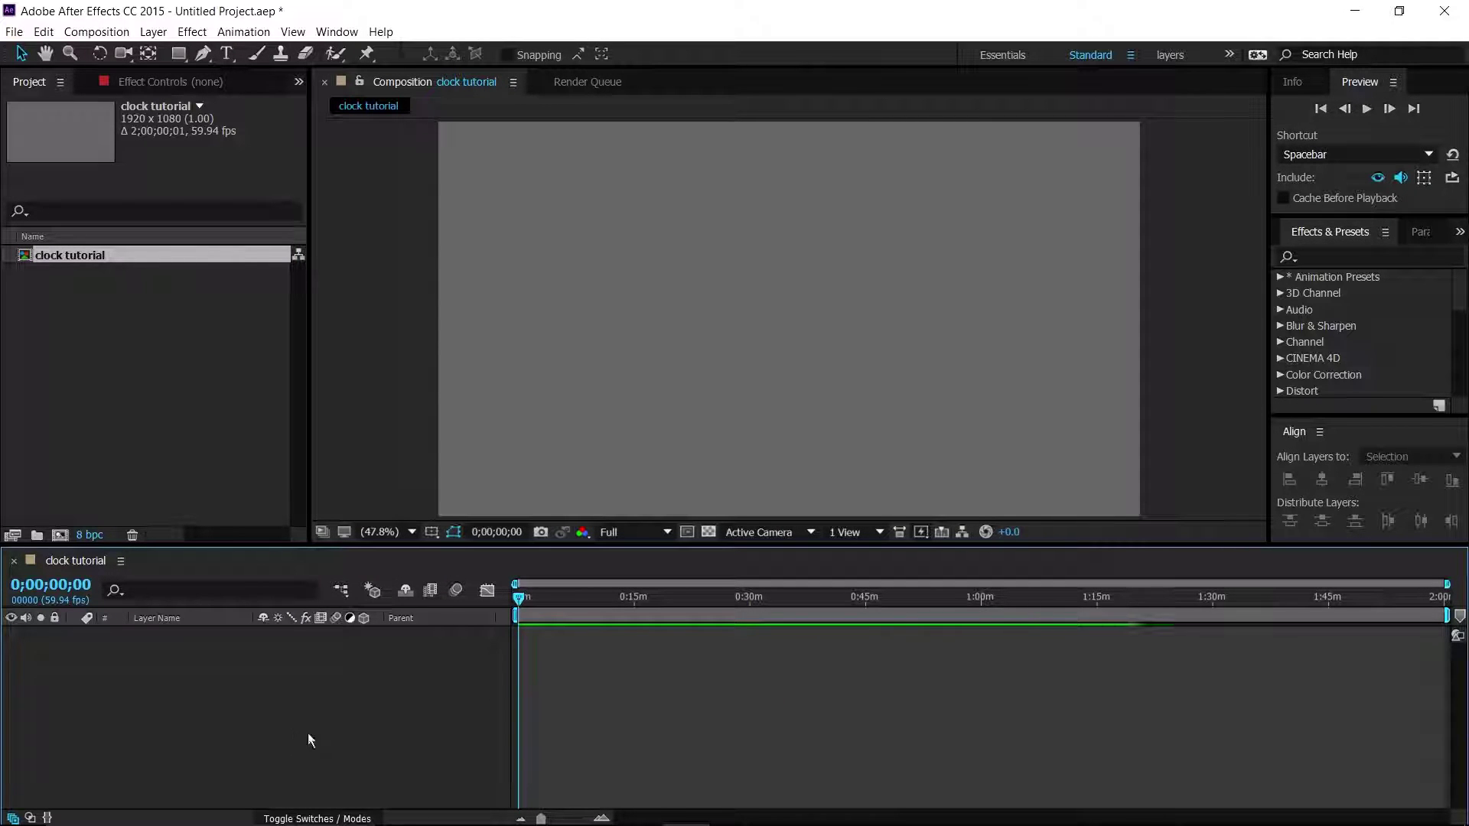
Add a new shape layer to the composition and name it 'clock bg'.
right_click(312, 698)
mouse_move(359, 541)
click(589, 658)
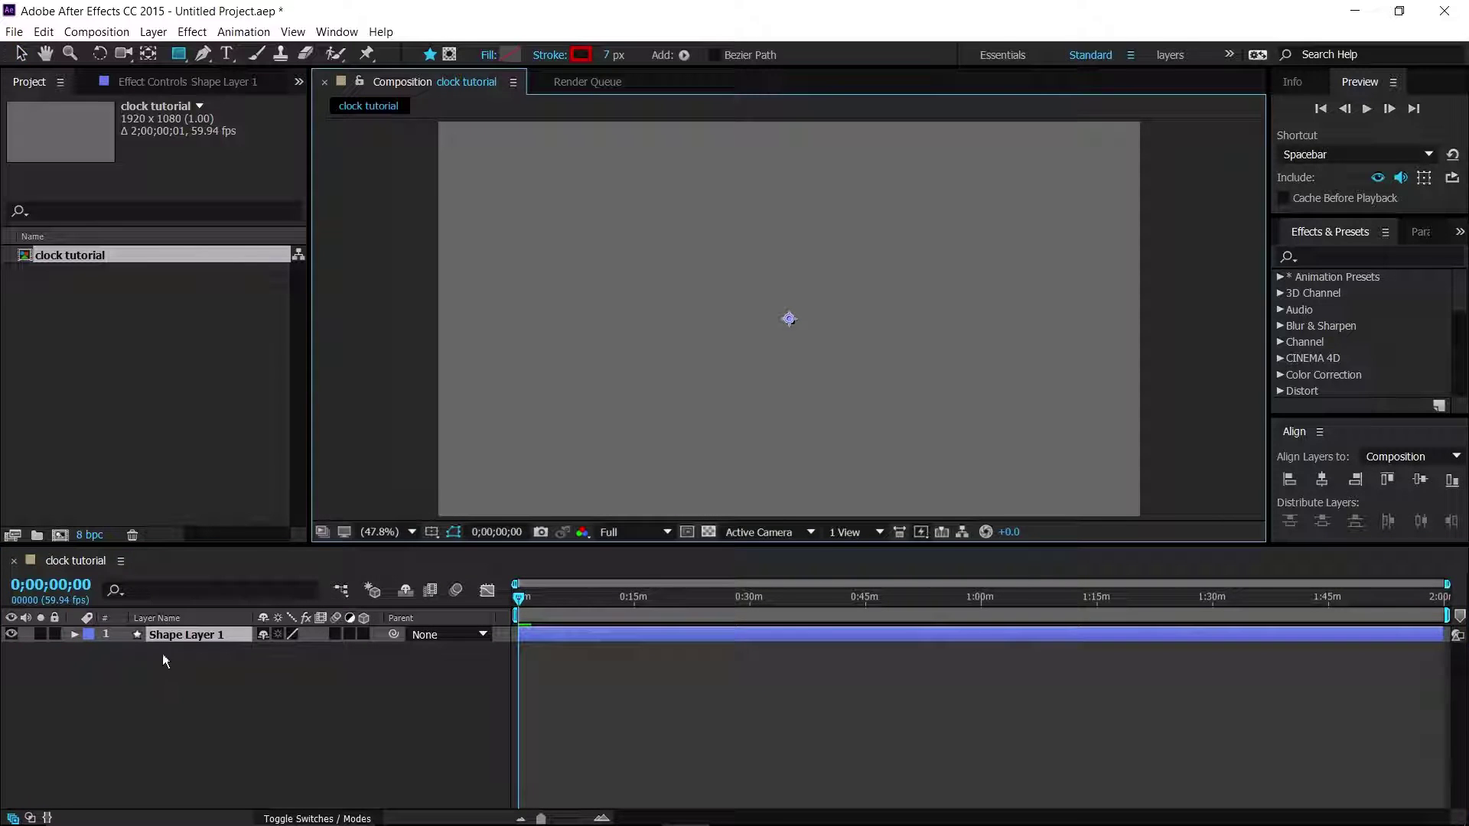
click(218, 632)
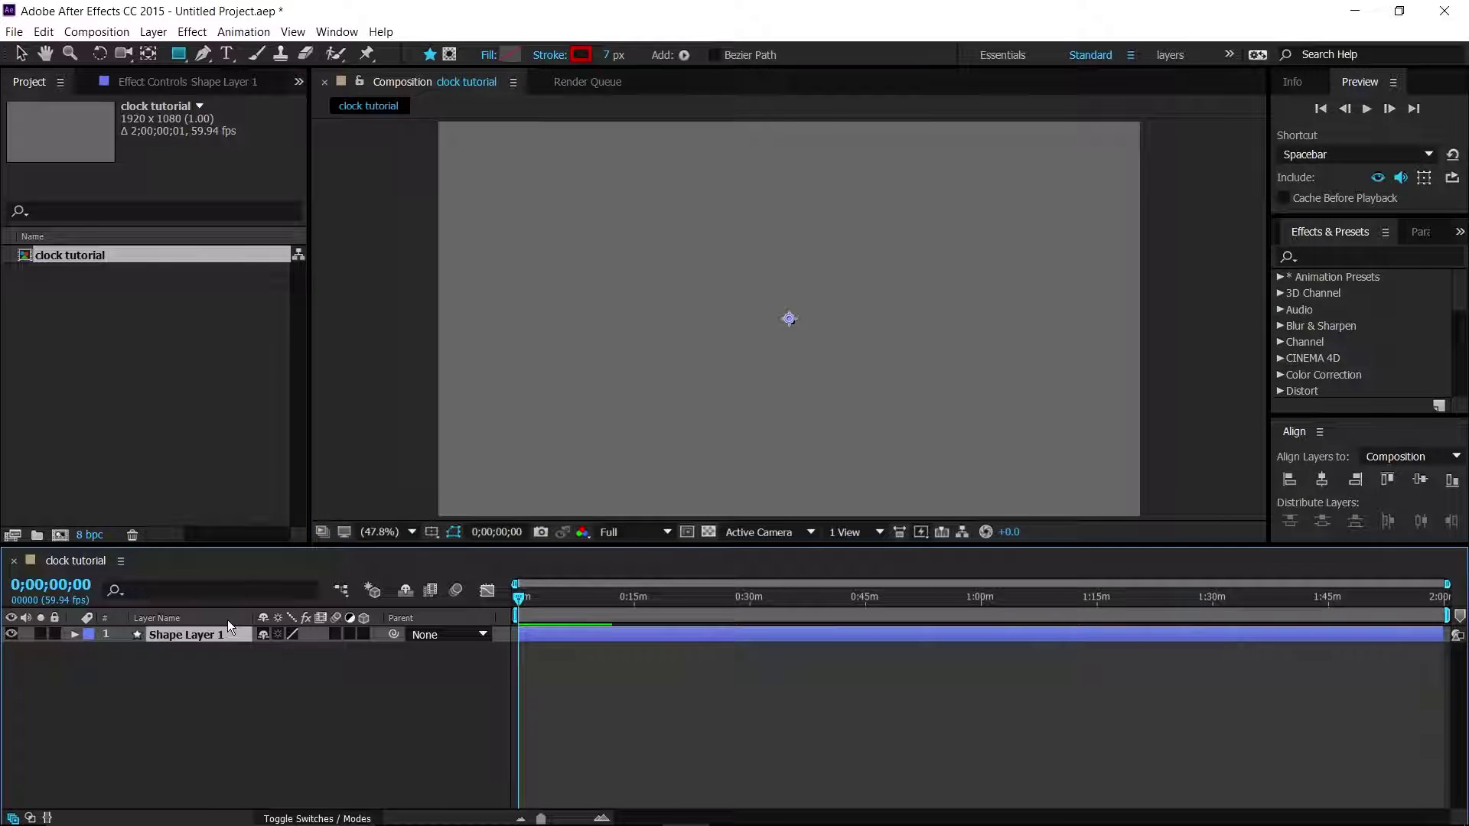
key(Return)
text(clock bg)
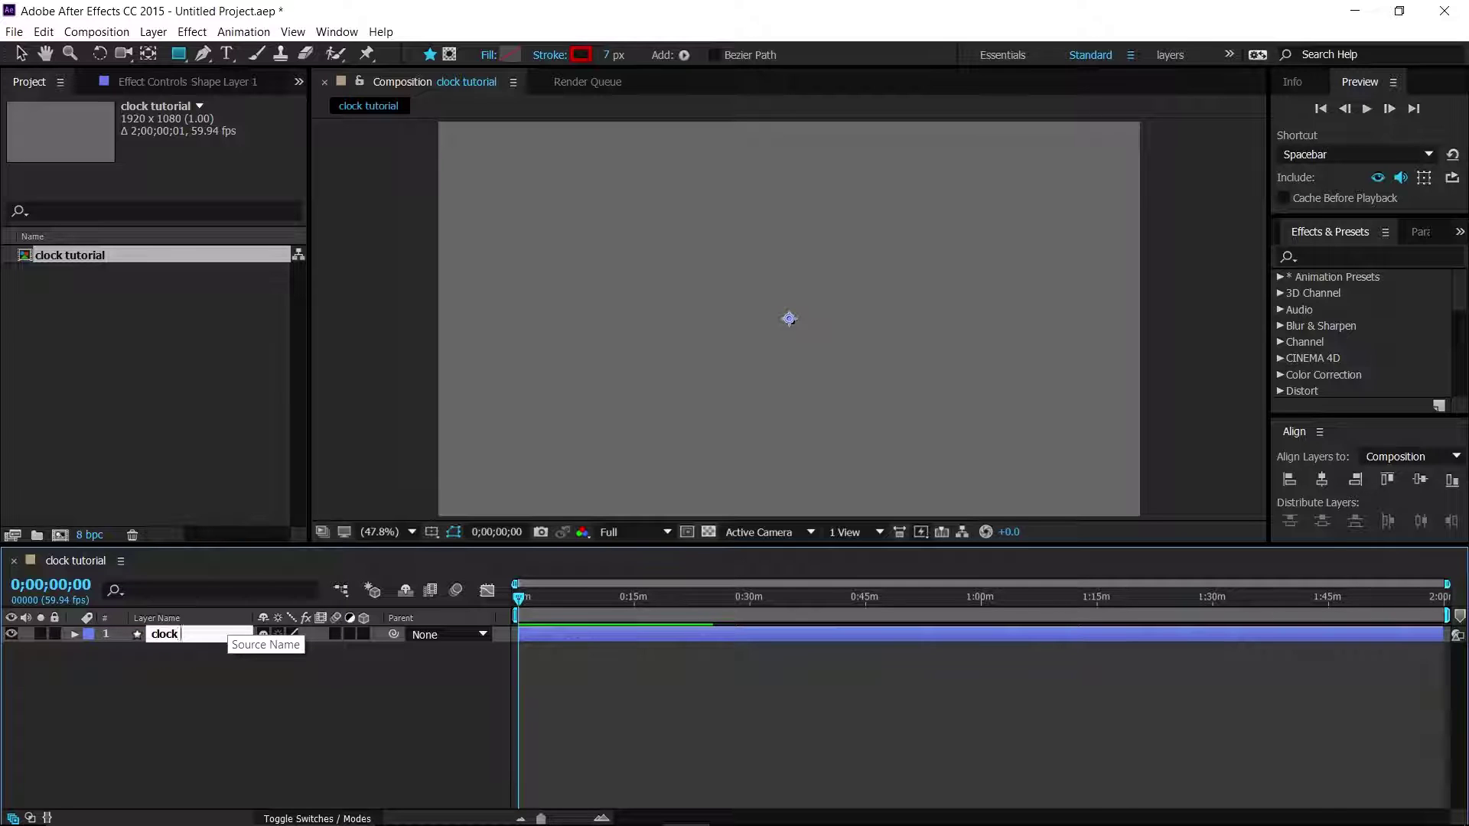
key(Return)
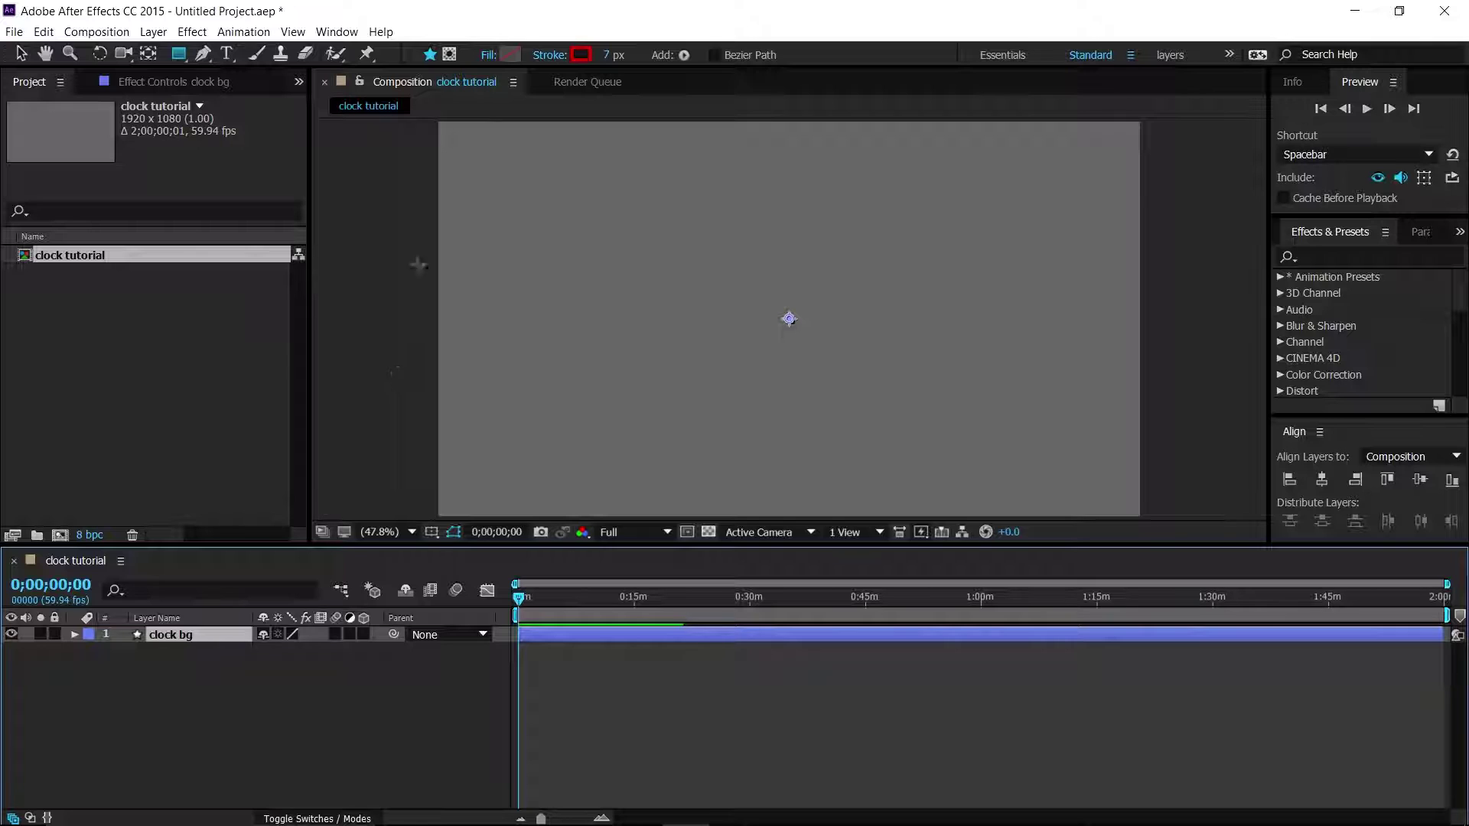
Give the clock bg layer an ellipse path and a fill.
click(684, 56)
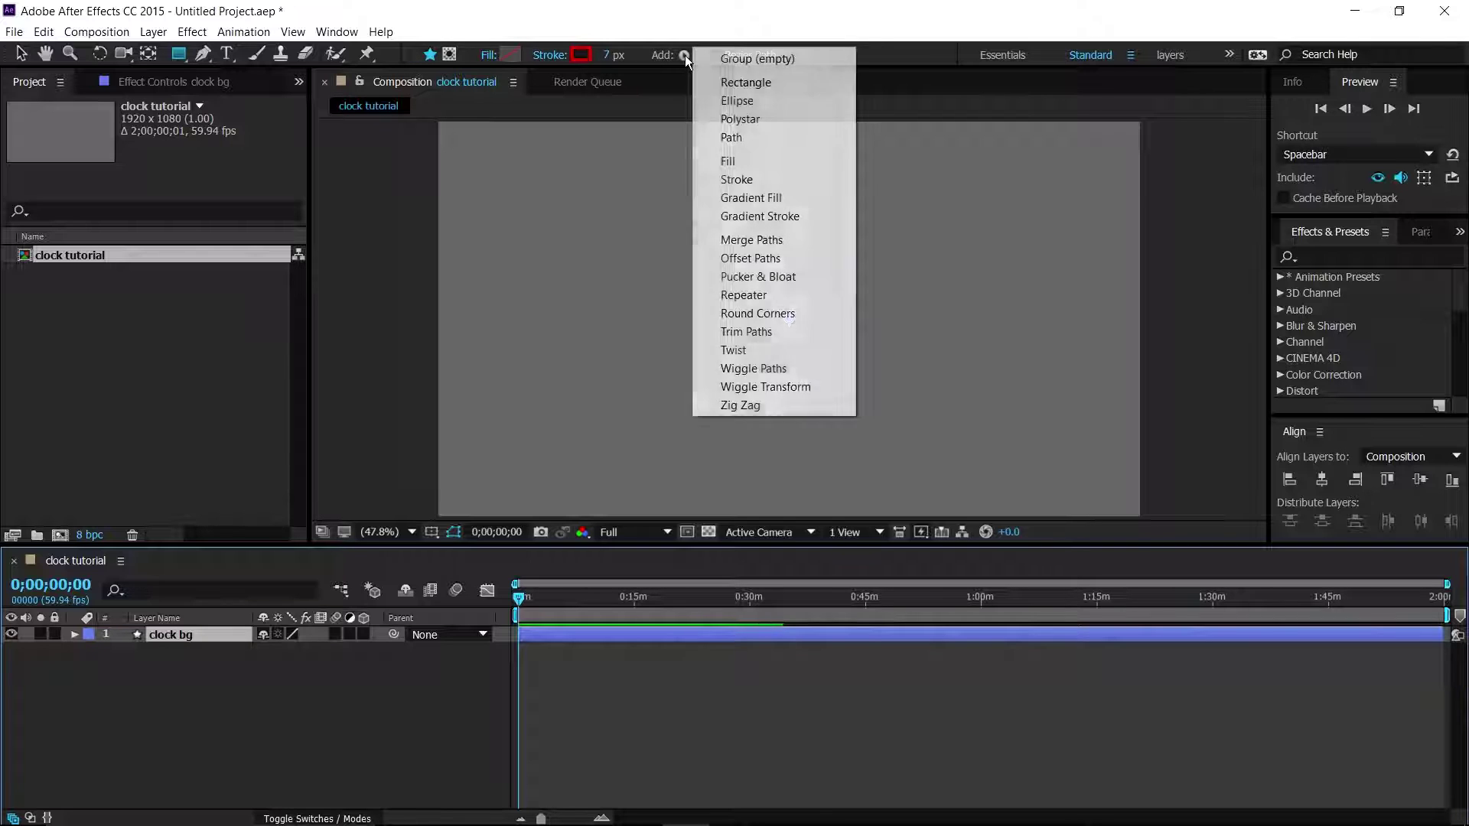
click(734, 100)
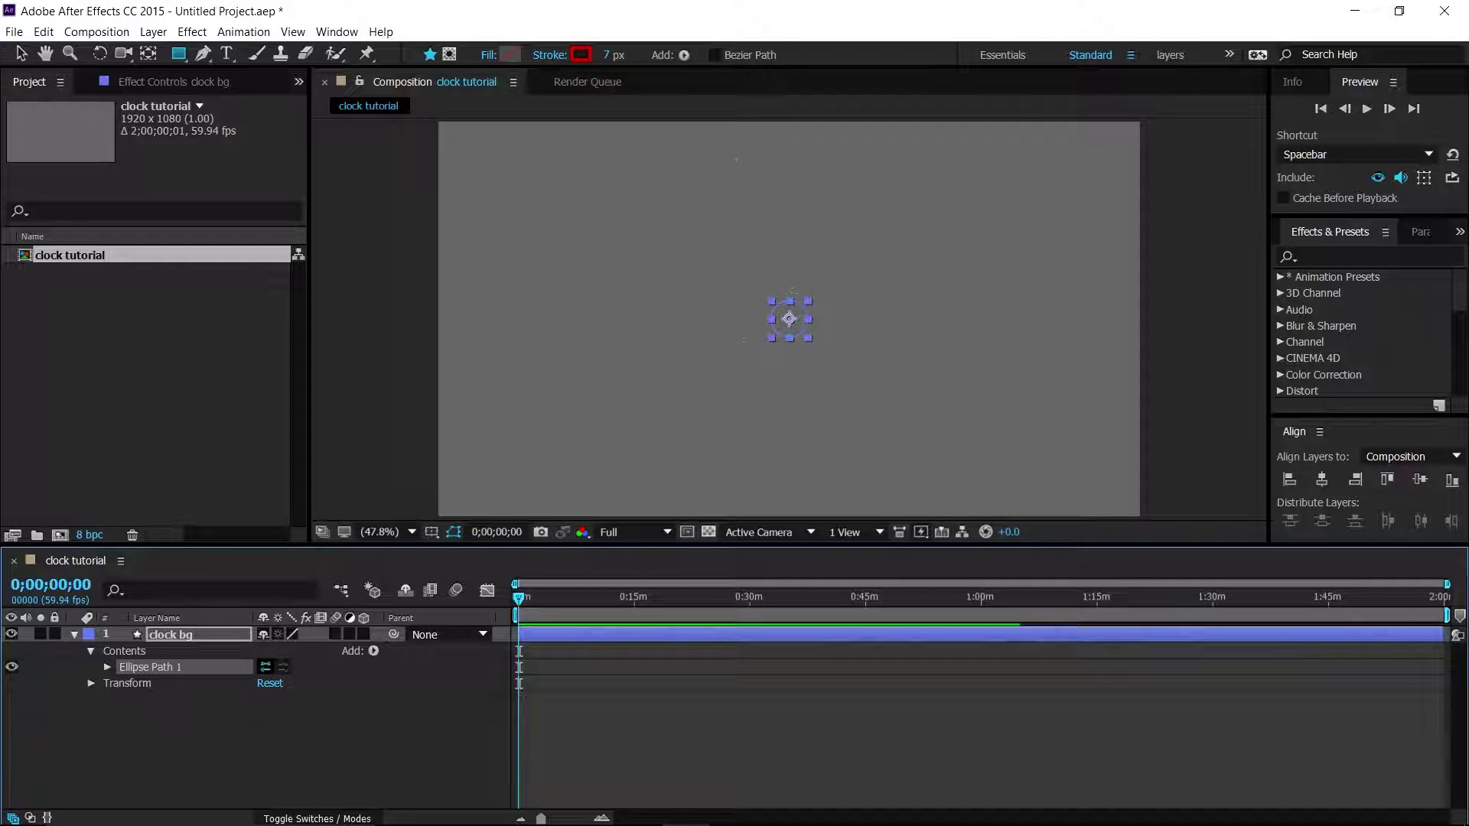
click(684, 55)
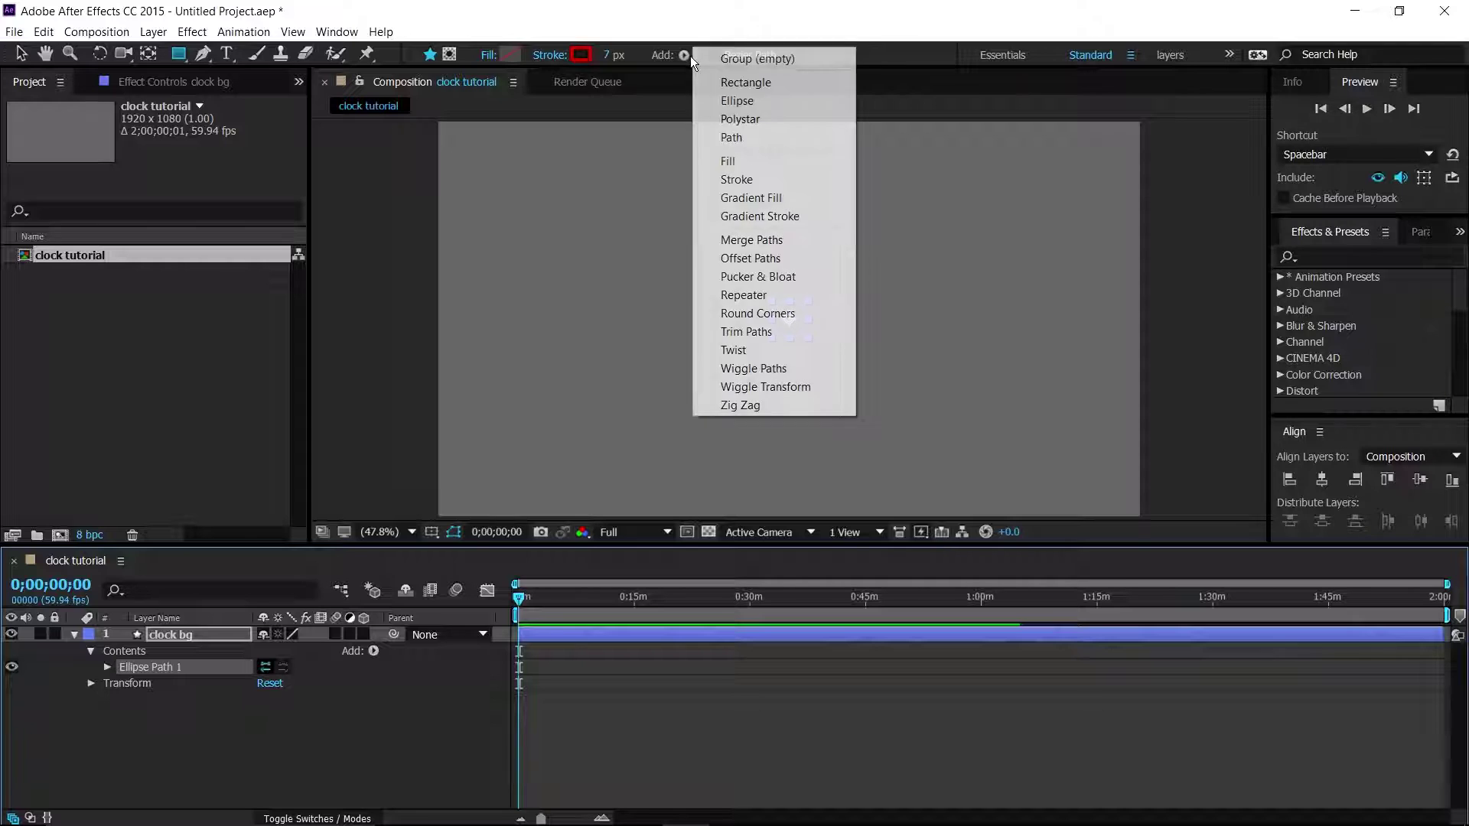
click(773, 161)
click(259, 782)
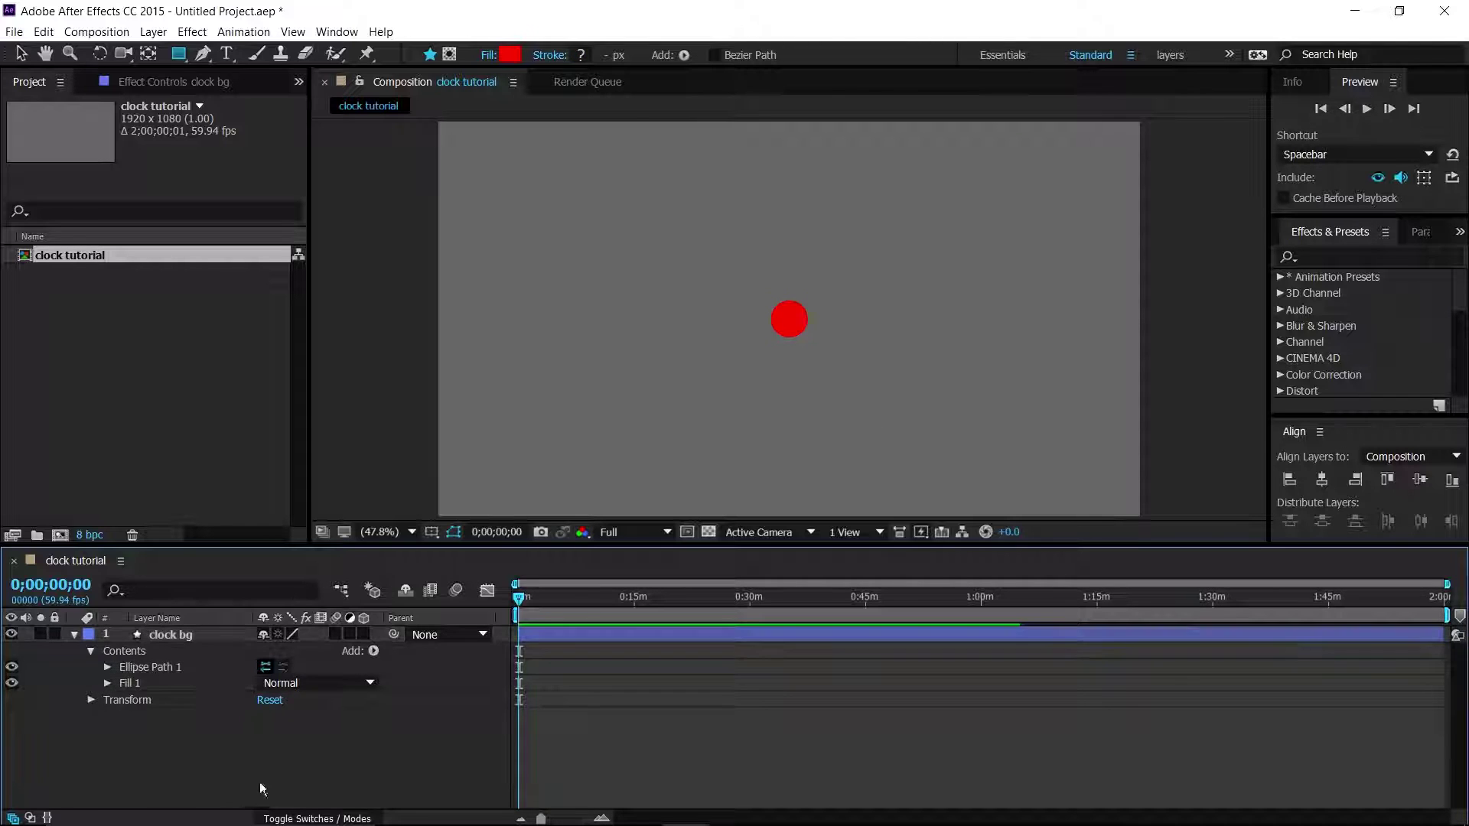
Change the clock bg fill colour to dark grey #424242.
click(108, 683)
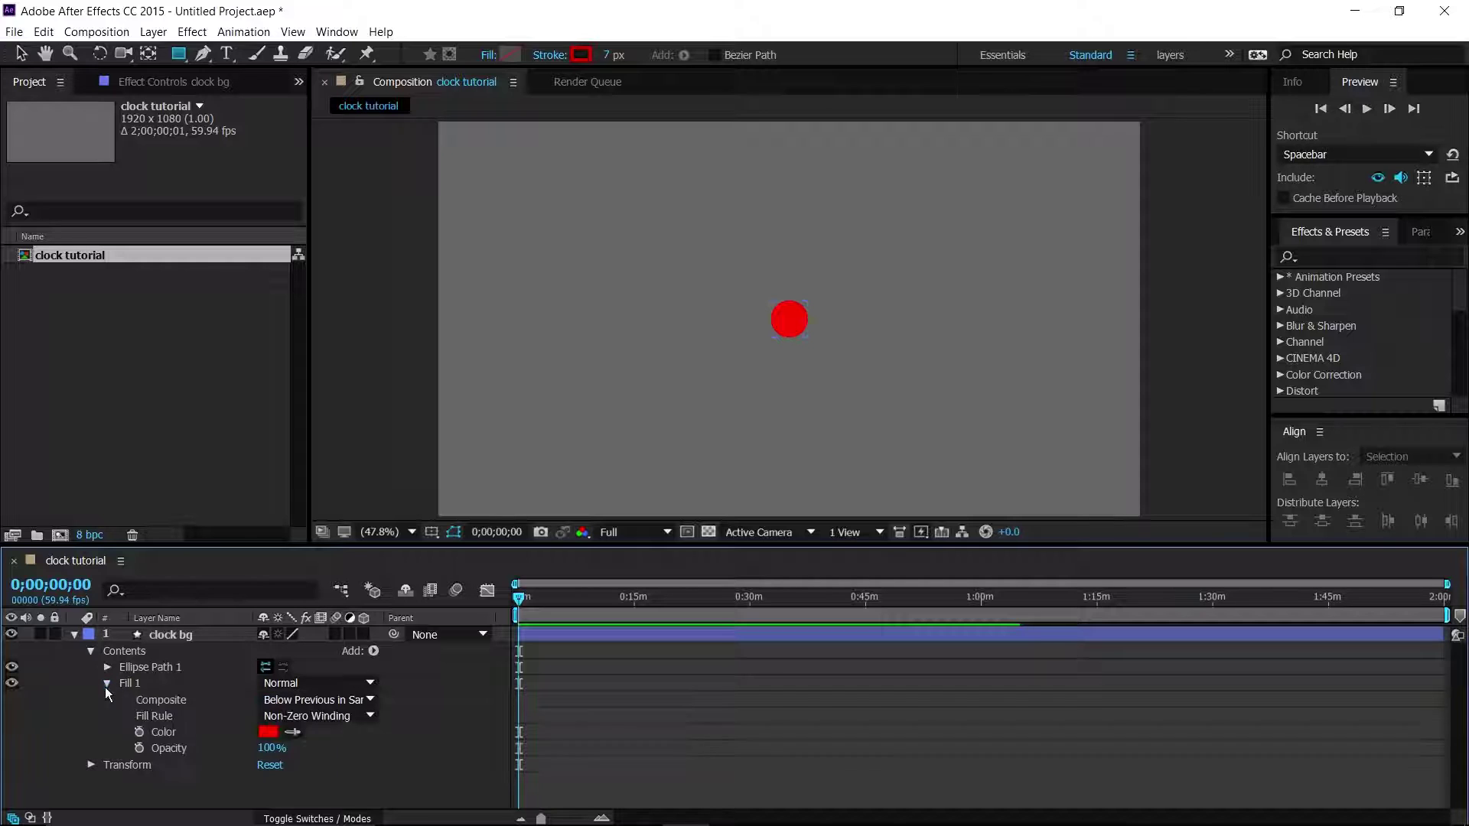
click(269, 733)
drag(30, 214, 3, 232)
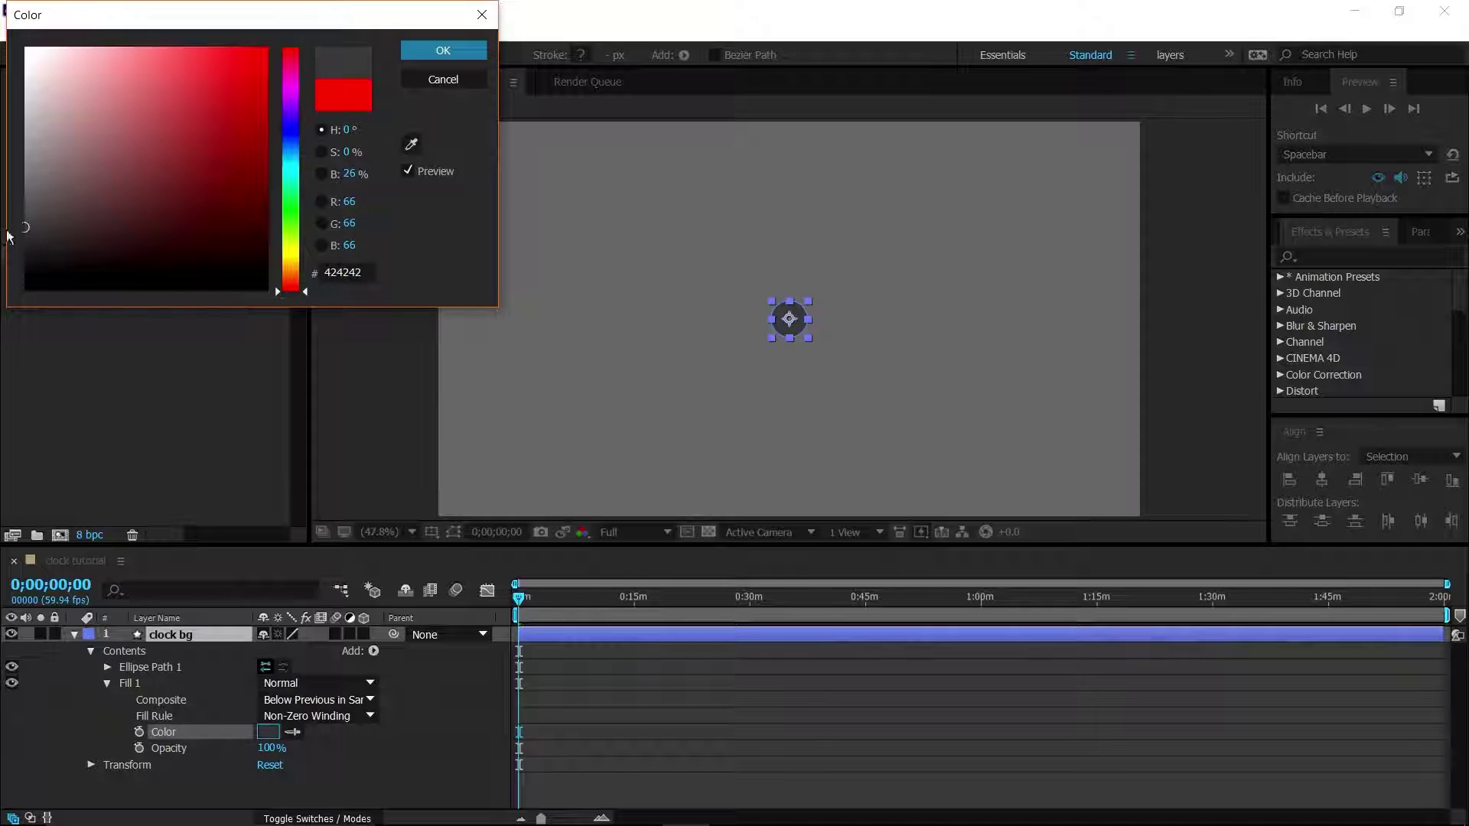
click(443, 50)
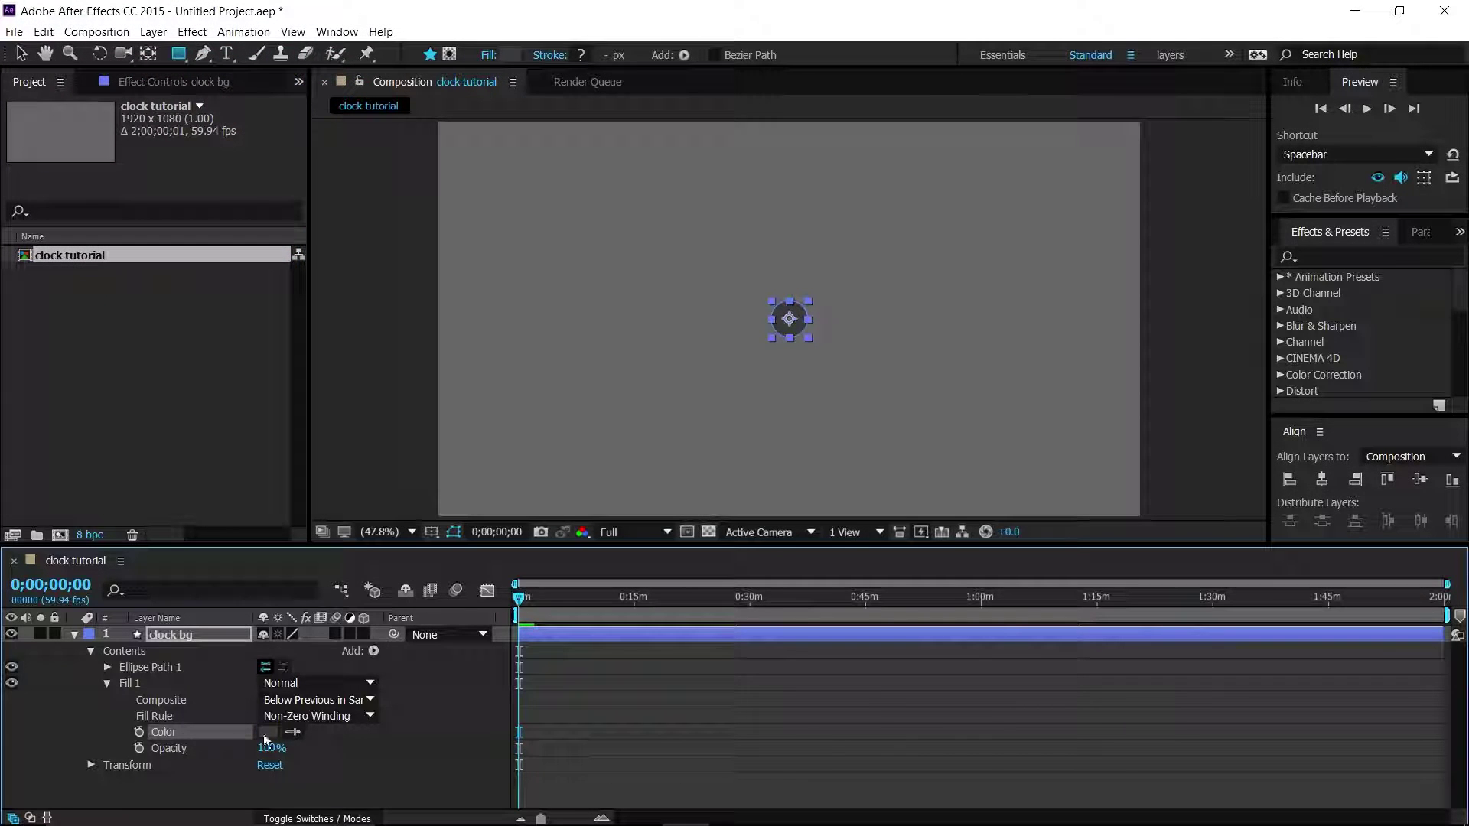
click(468, 727)
click(20, 53)
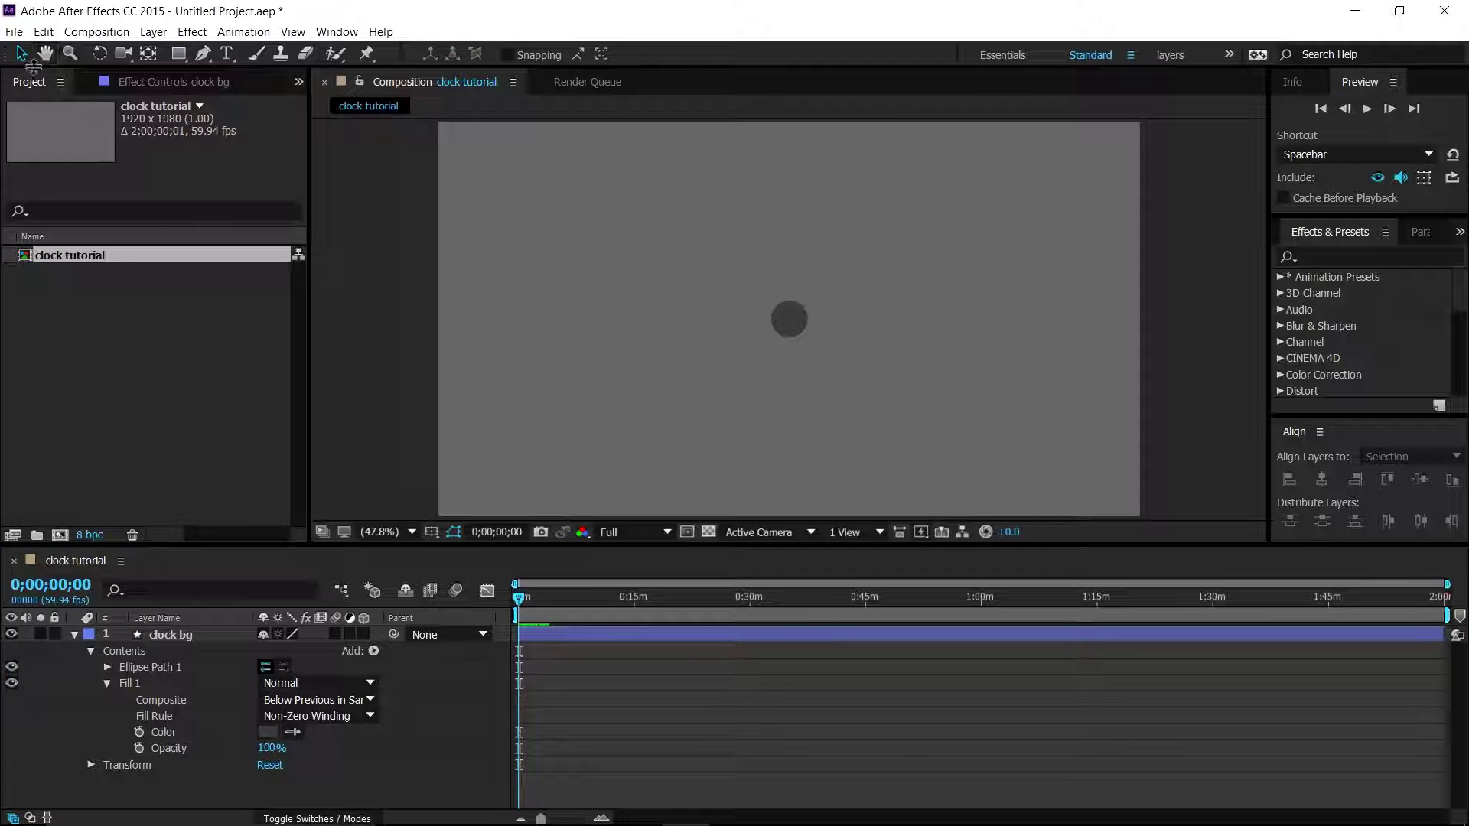
Enlarge the ellipse path size to about 1058×1058 and collapse the layer.
click(108, 667)
drag(320, 683, 1237, 692)
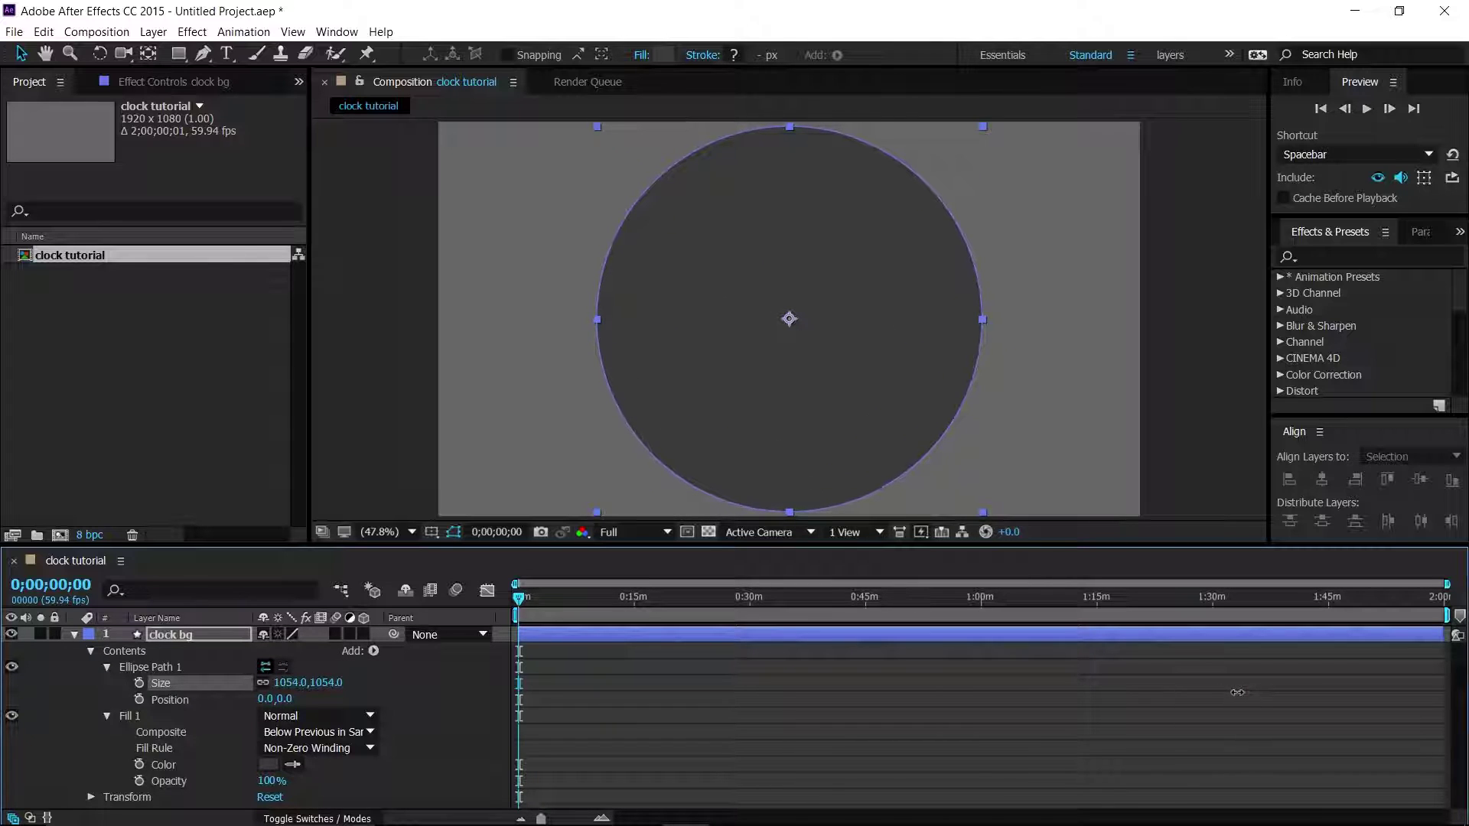
click(459, 761)
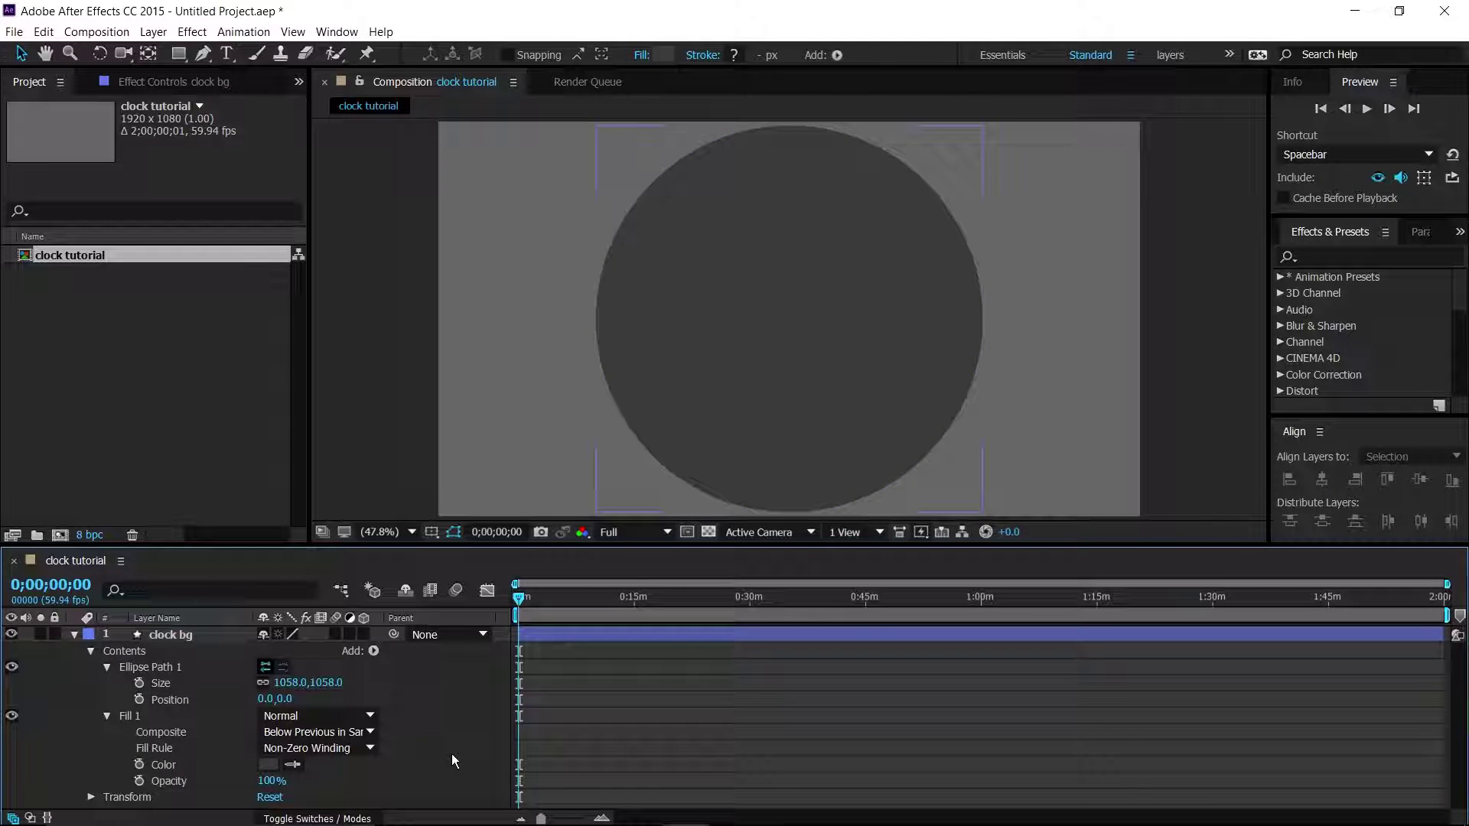
click(70, 635)
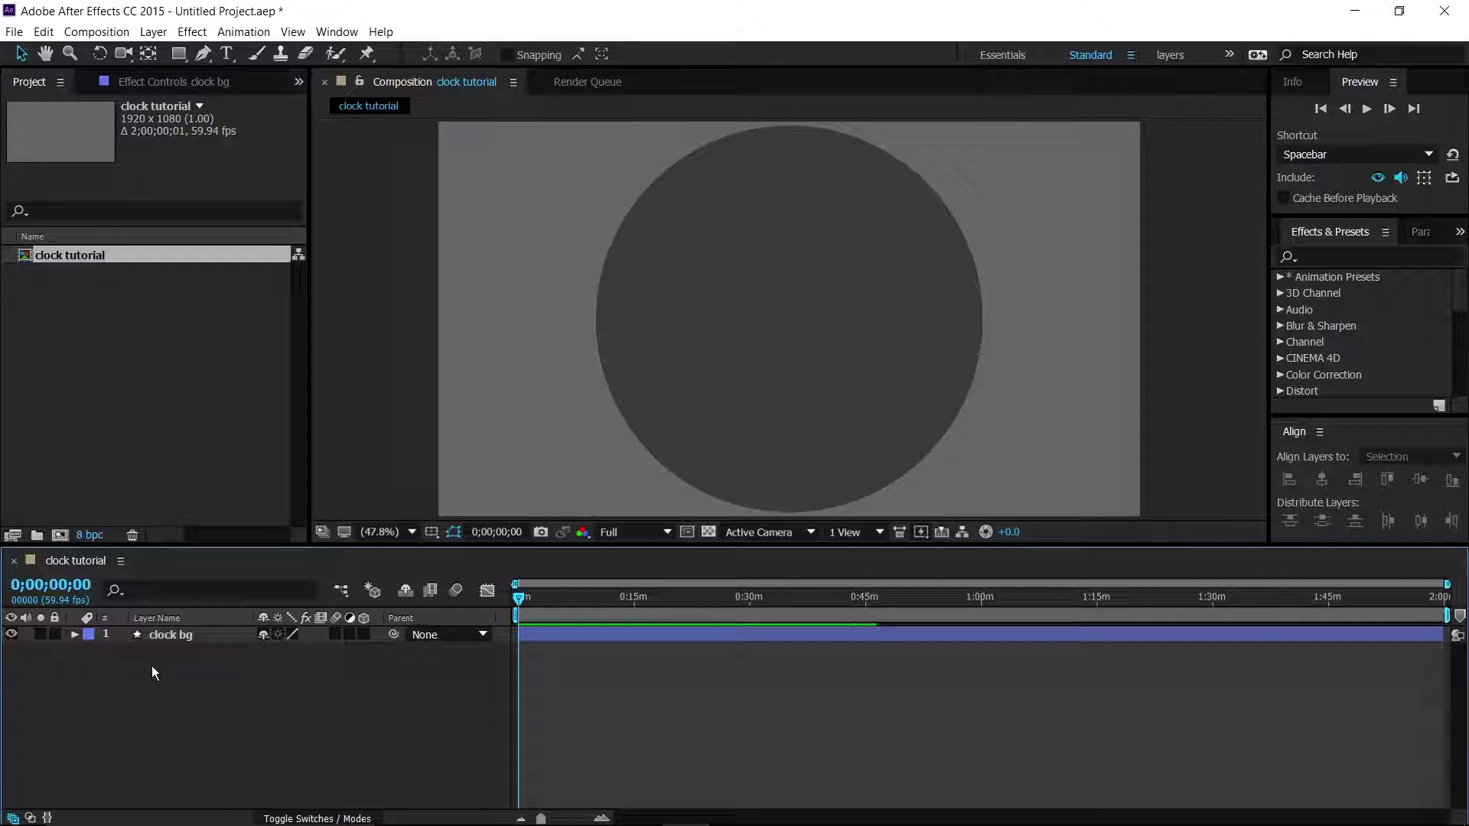
Add a new shape layer above clock bg and name it 'second hand'.
right_click(164, 715)
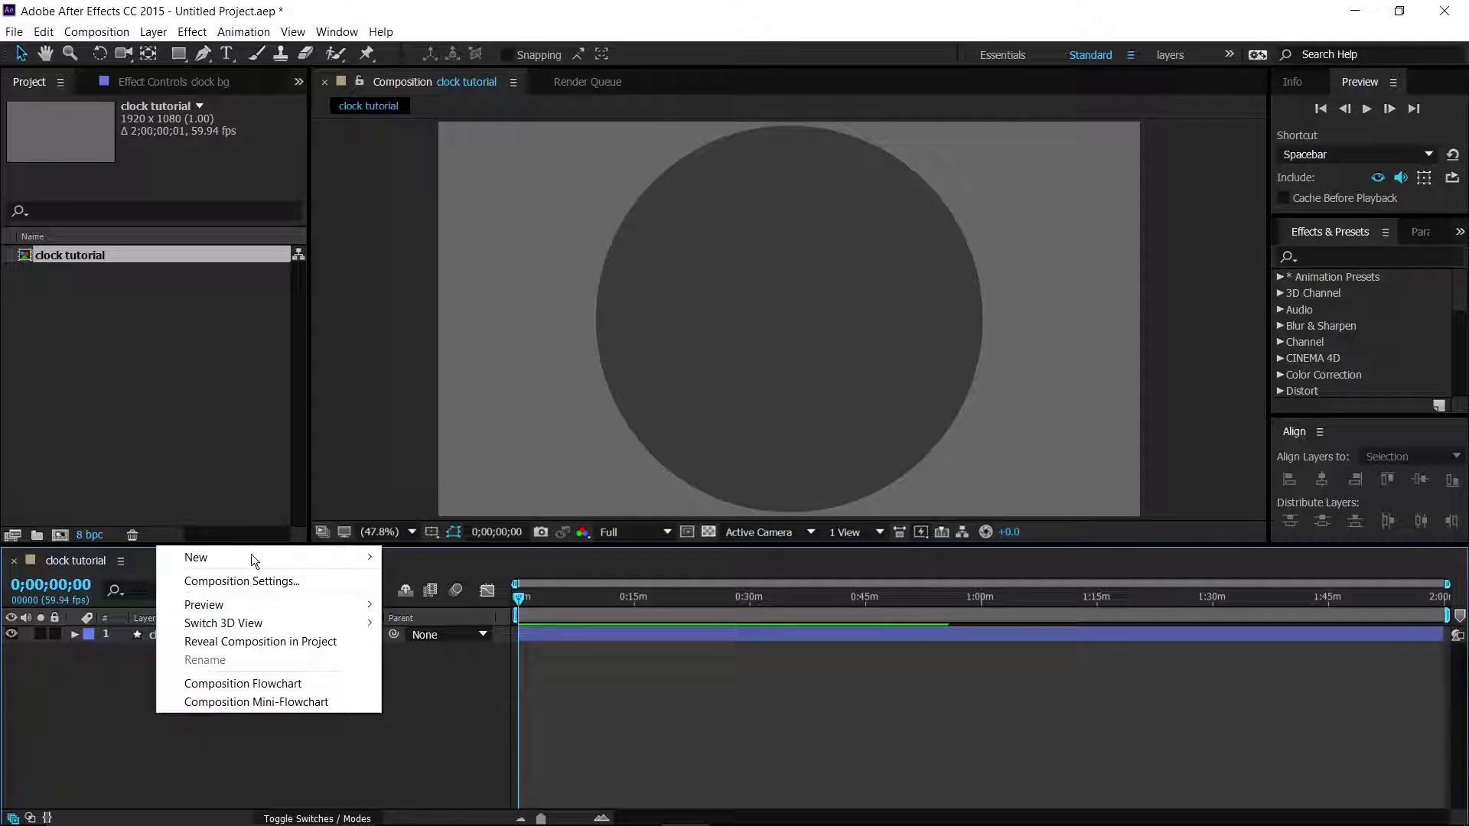
mouse_move(227, 549)
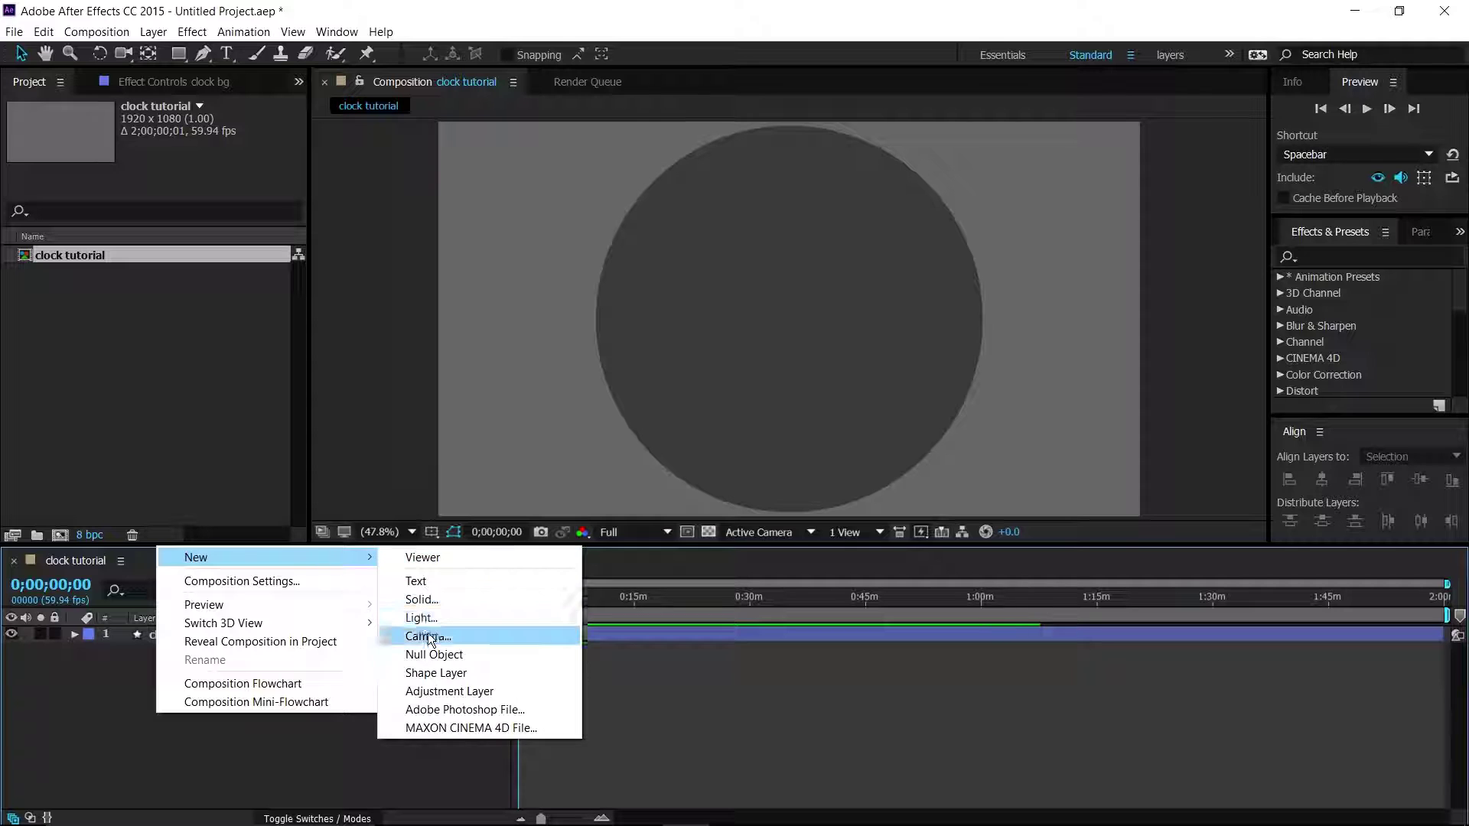
click(436, 673)
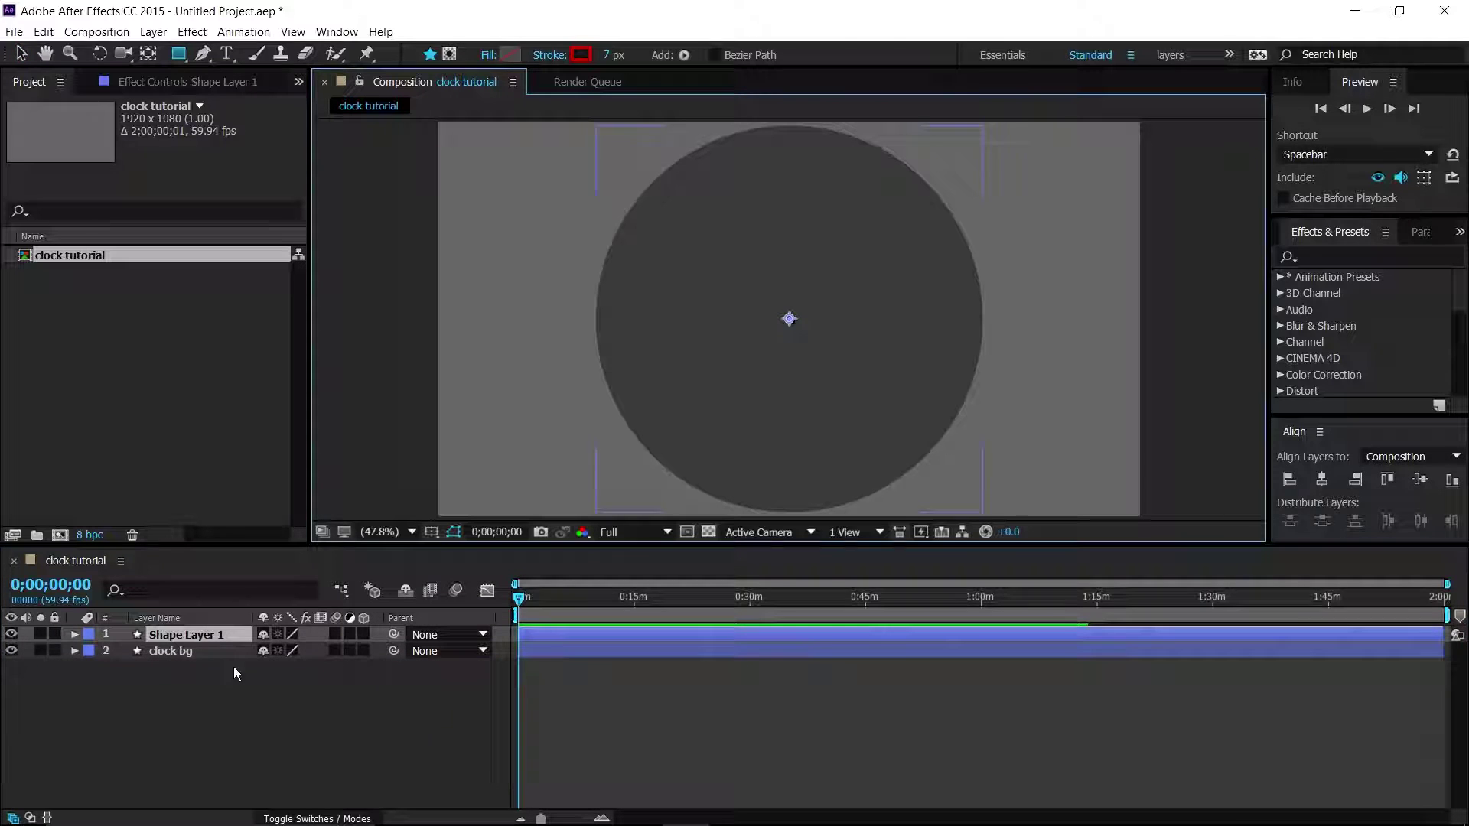
click(186, 631)
key(Return)
text(second hand)
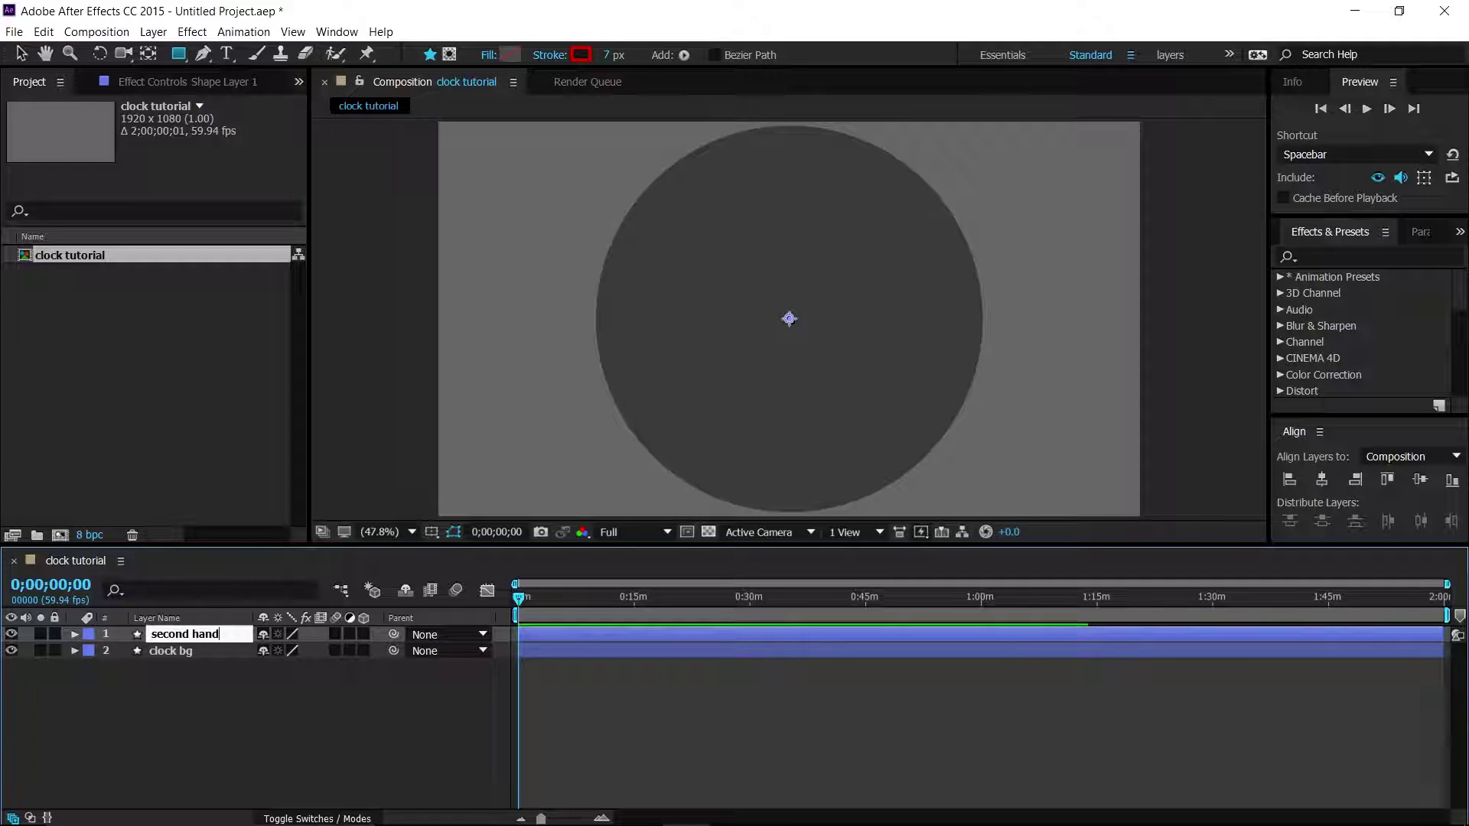
key(Return)
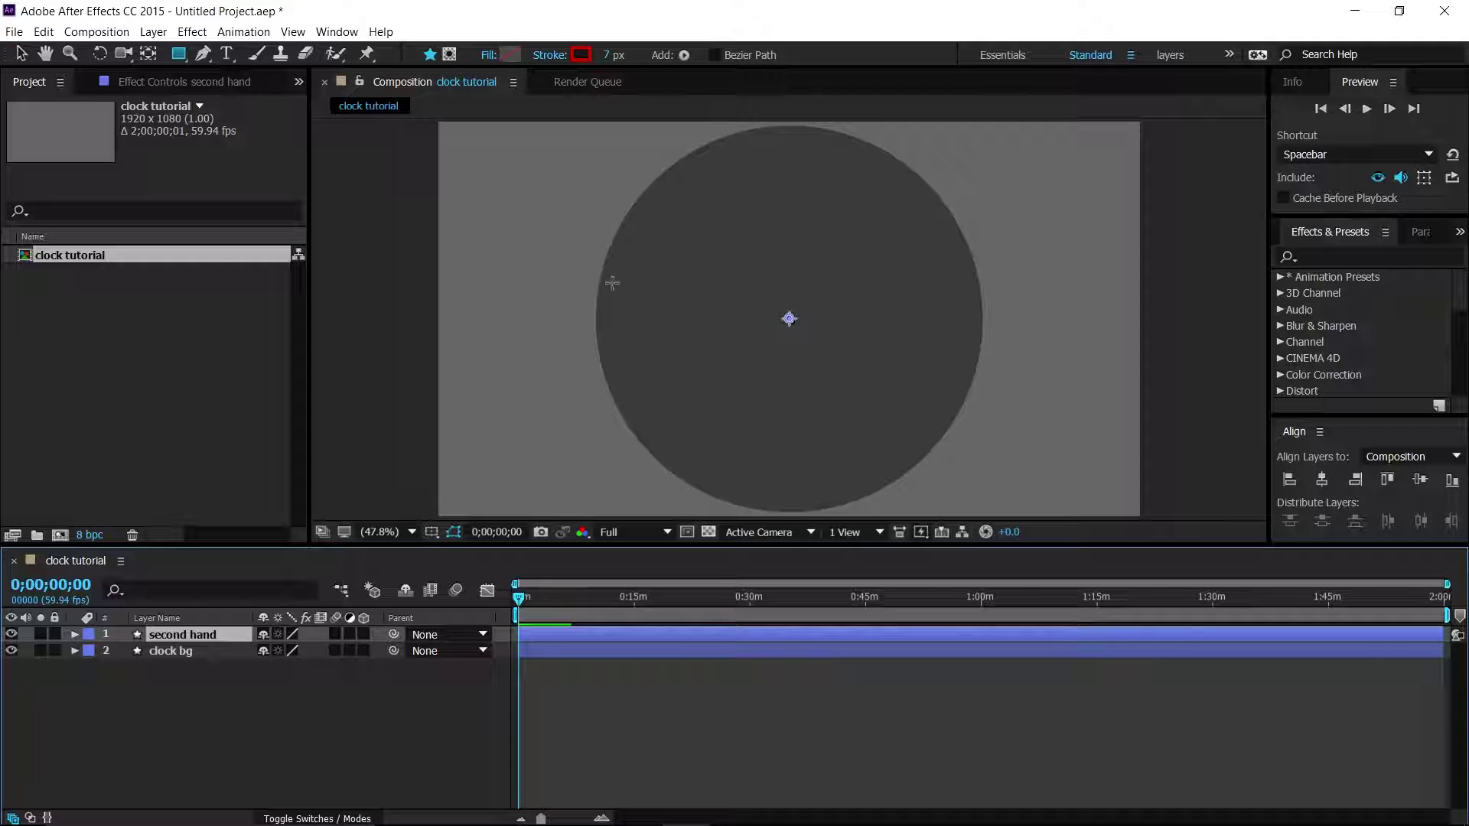
Give the second hand a rectangle path with a black (000000) fill.
click(683, 56)
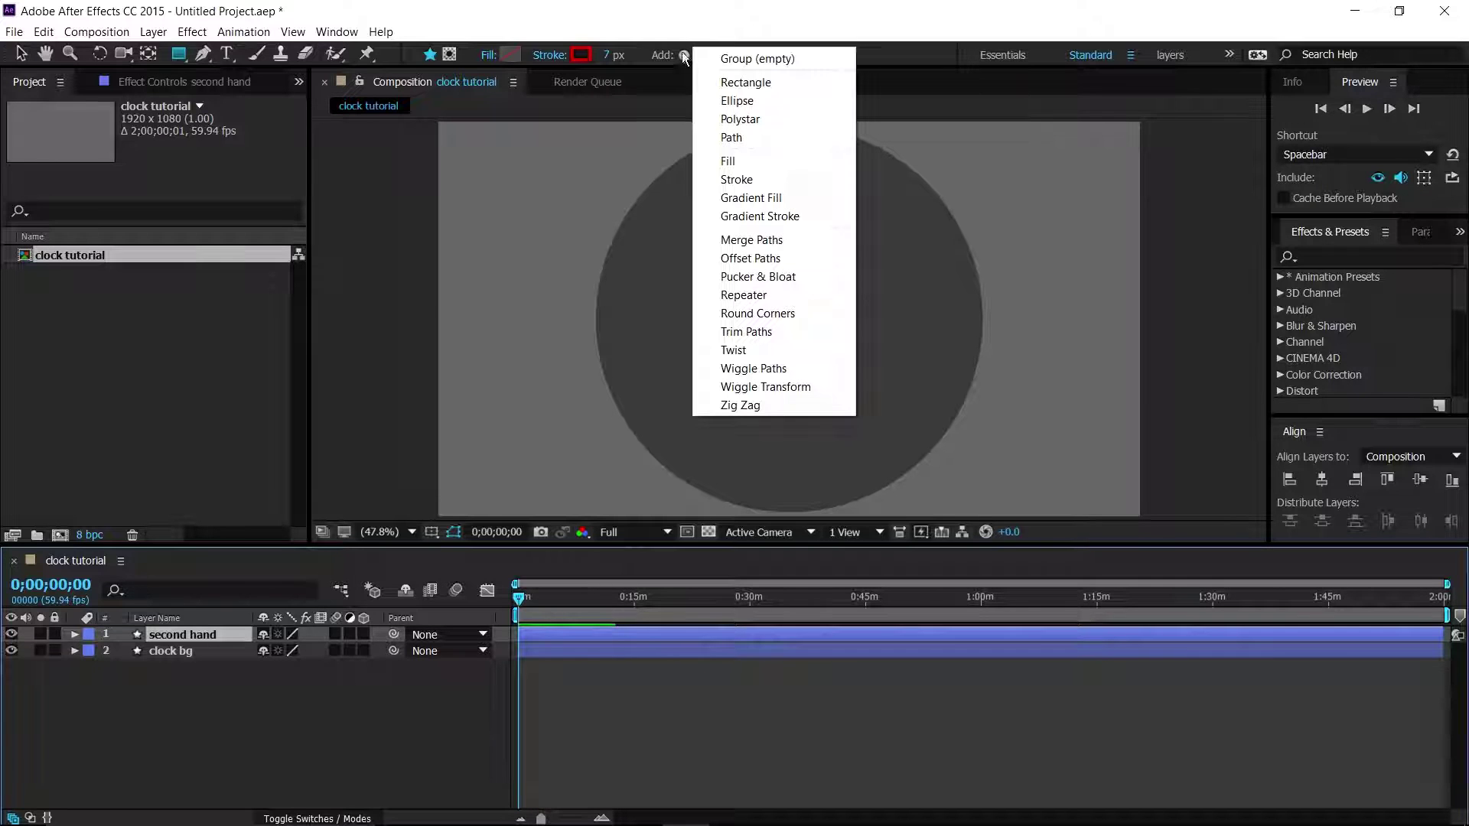
click(744, 82)
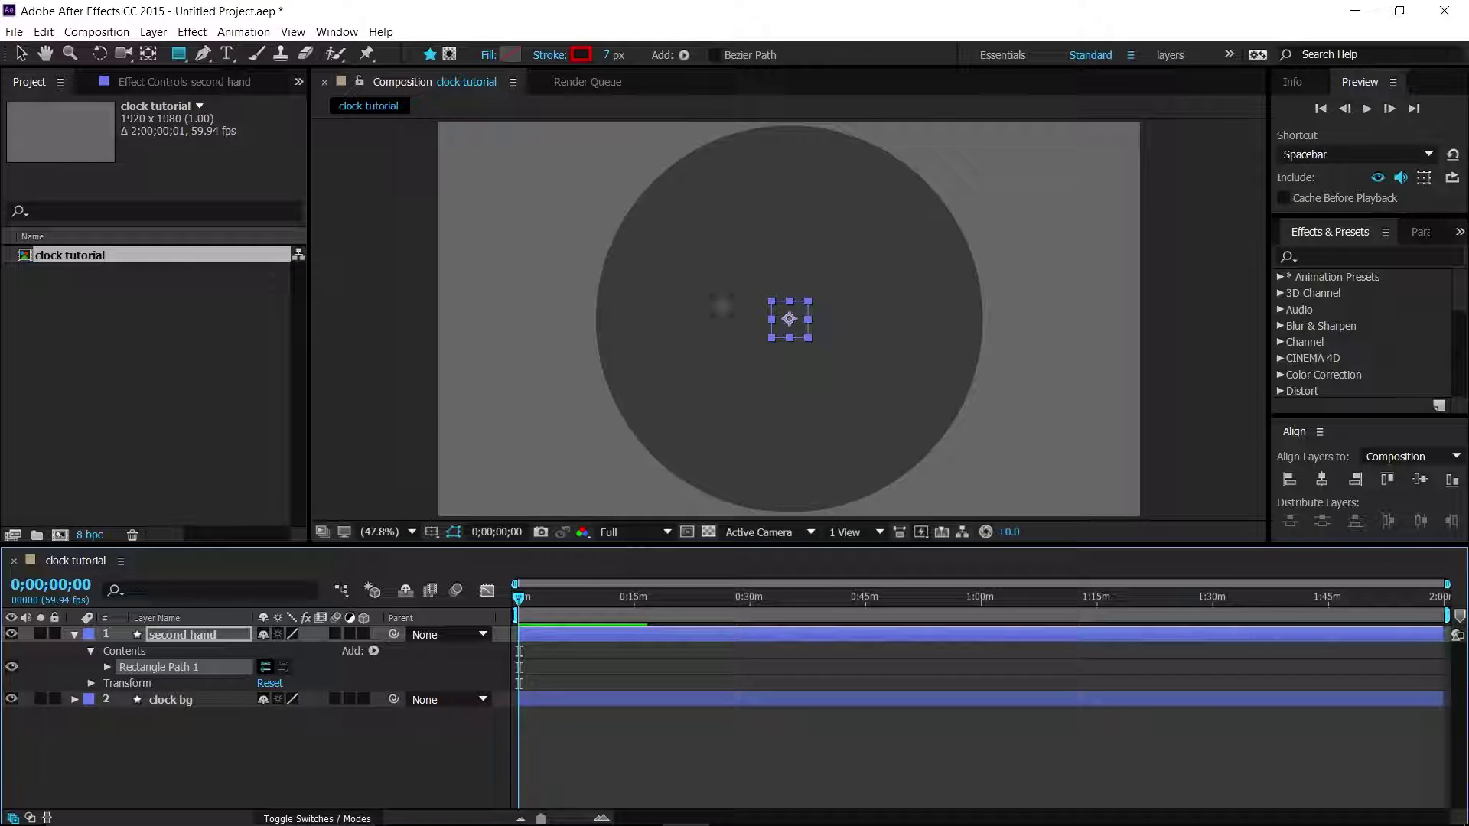
click(683, 55)
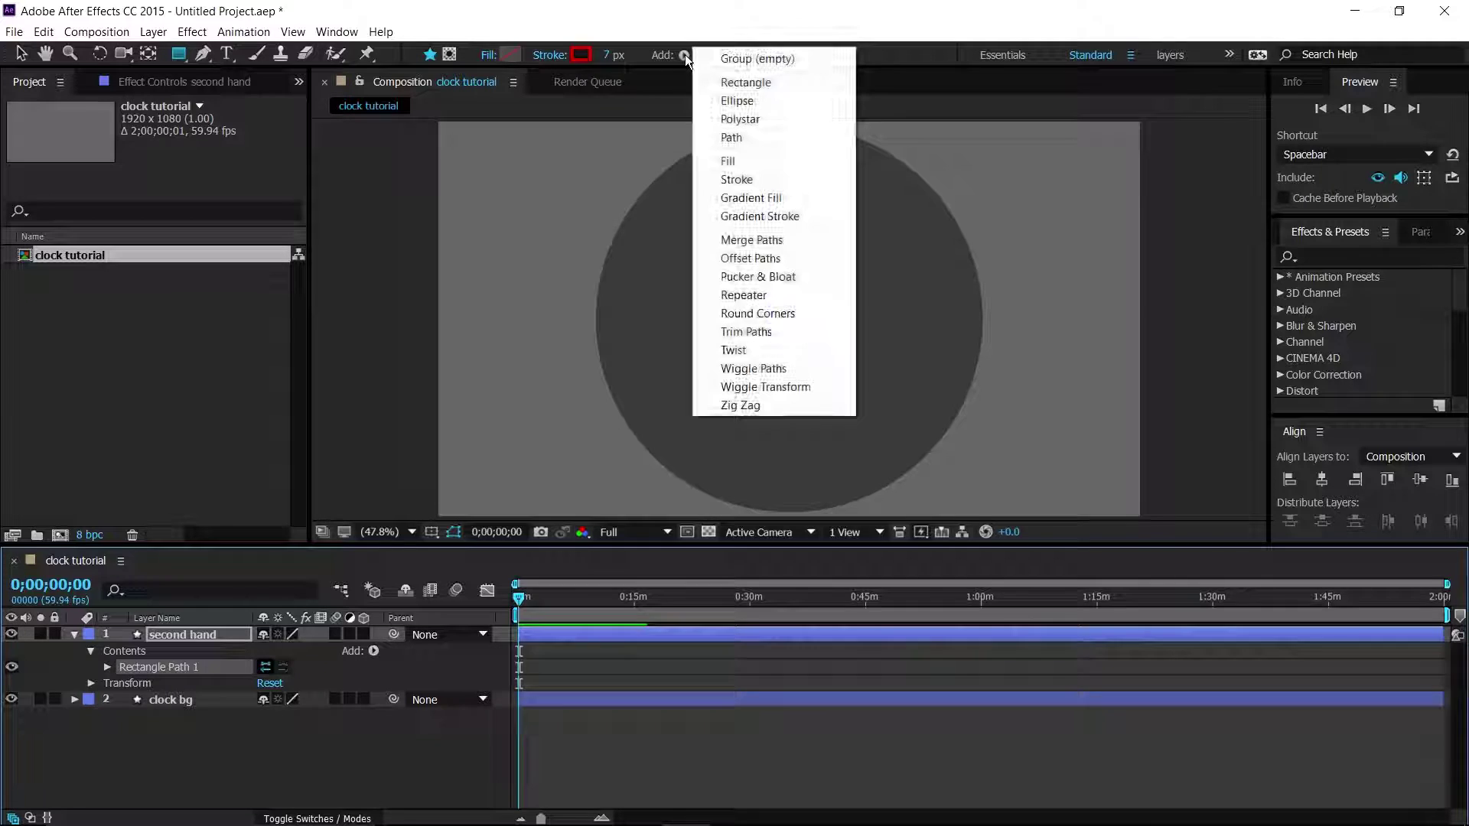
click(748, 162)
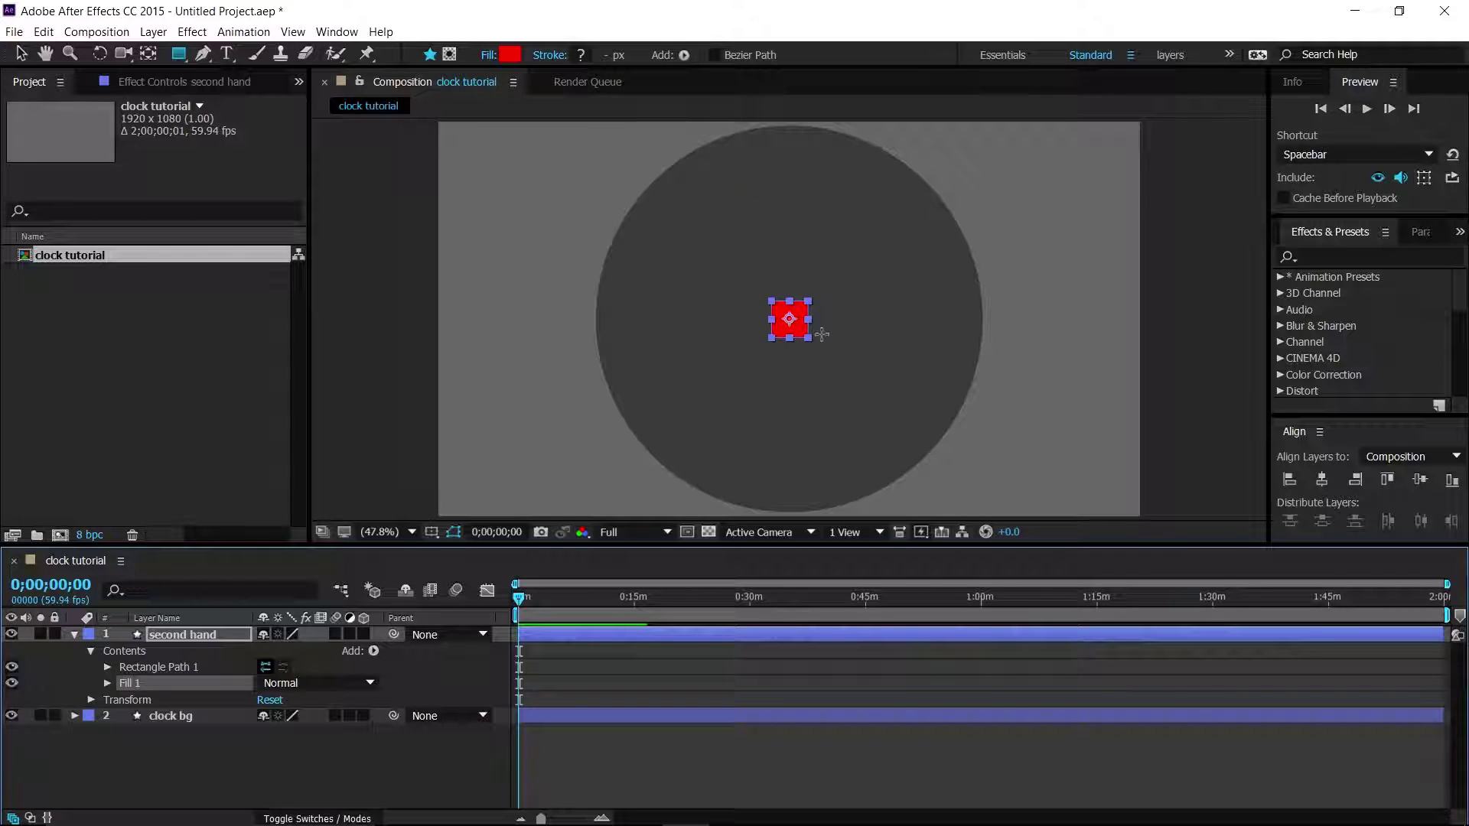
click(107, 682)
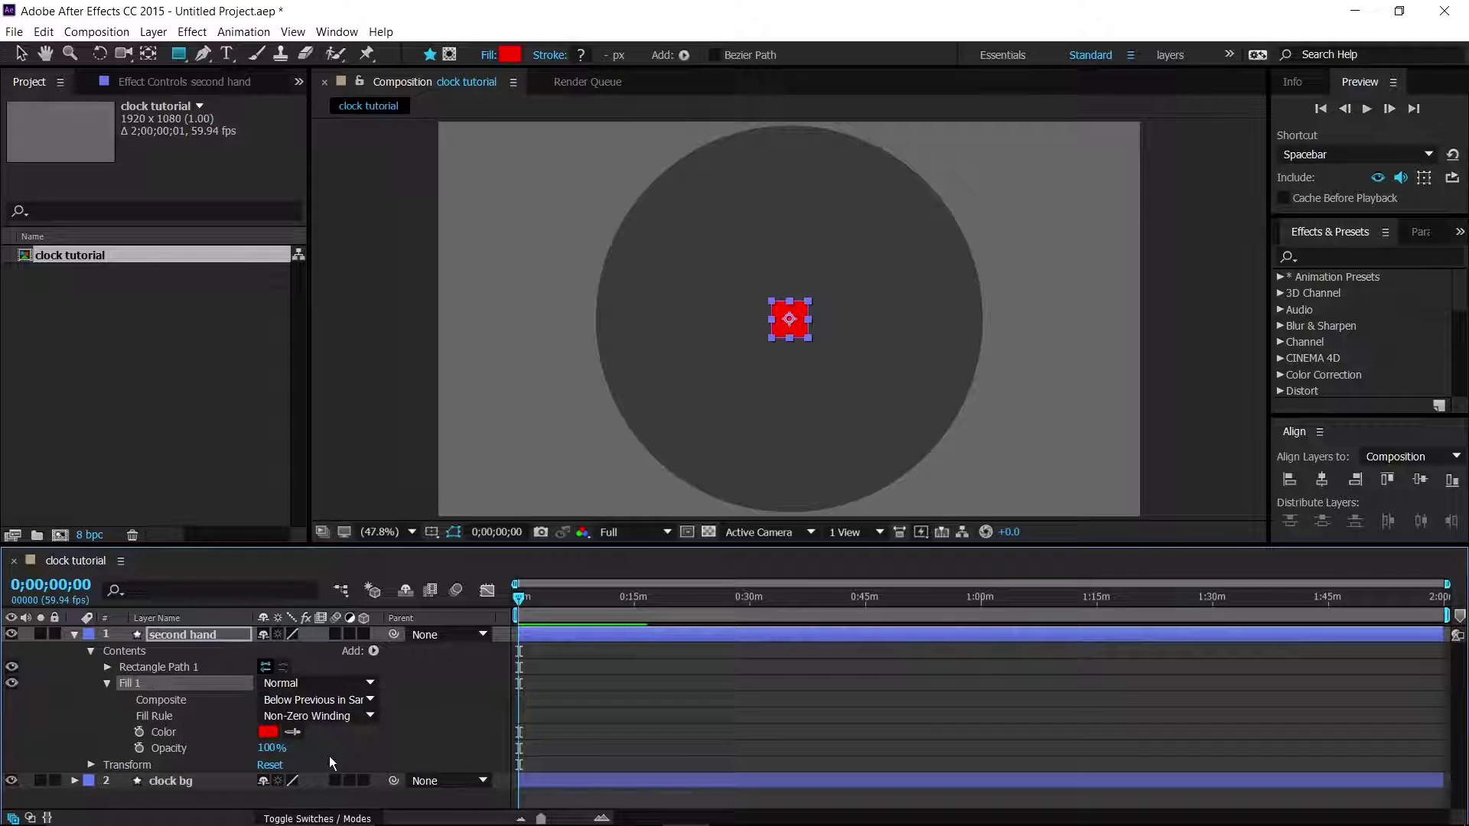
click(268, 732)
text(000000)
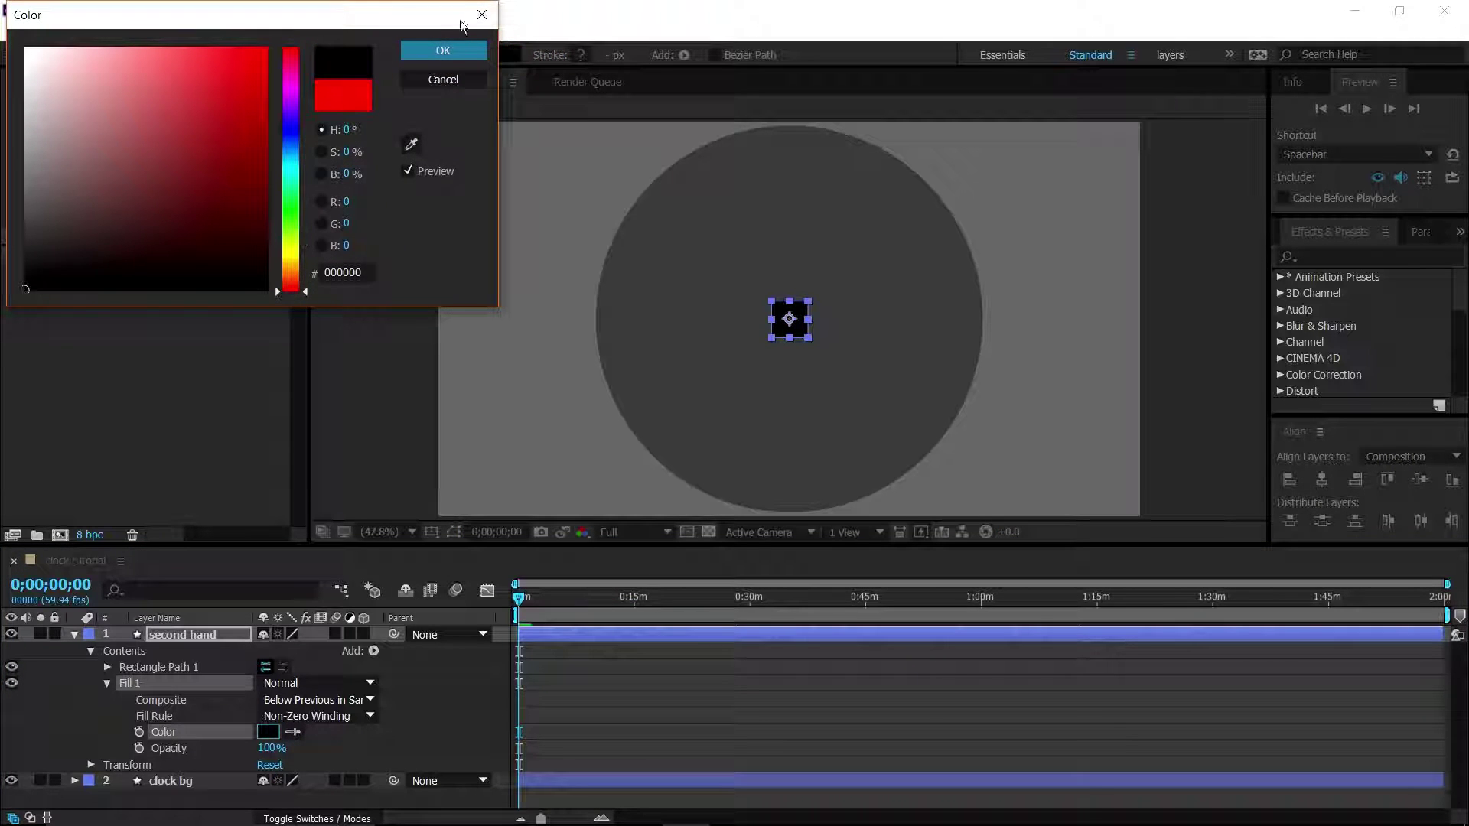
click(456, 51)
click(483, 737)
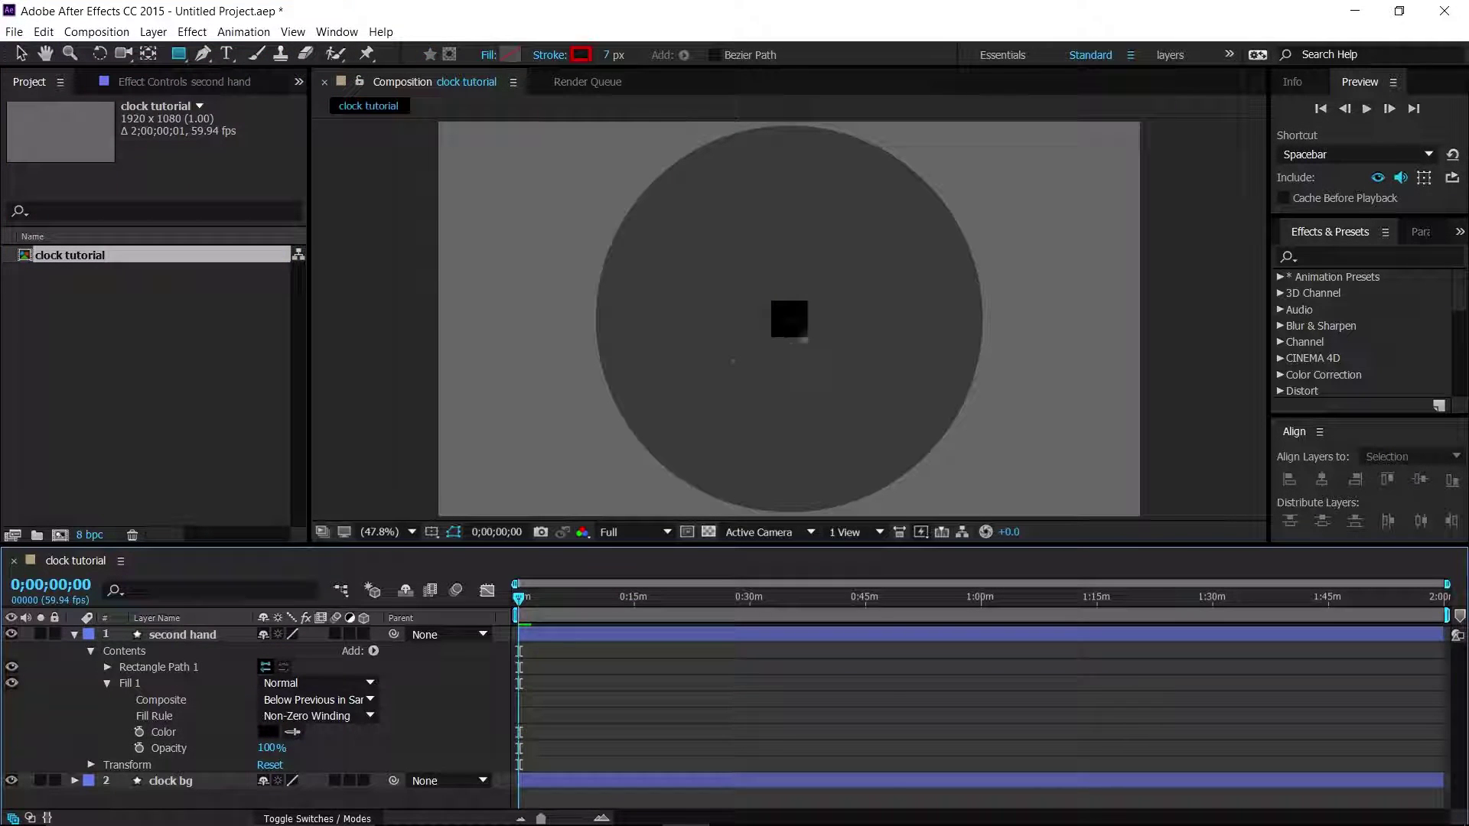
key(v)
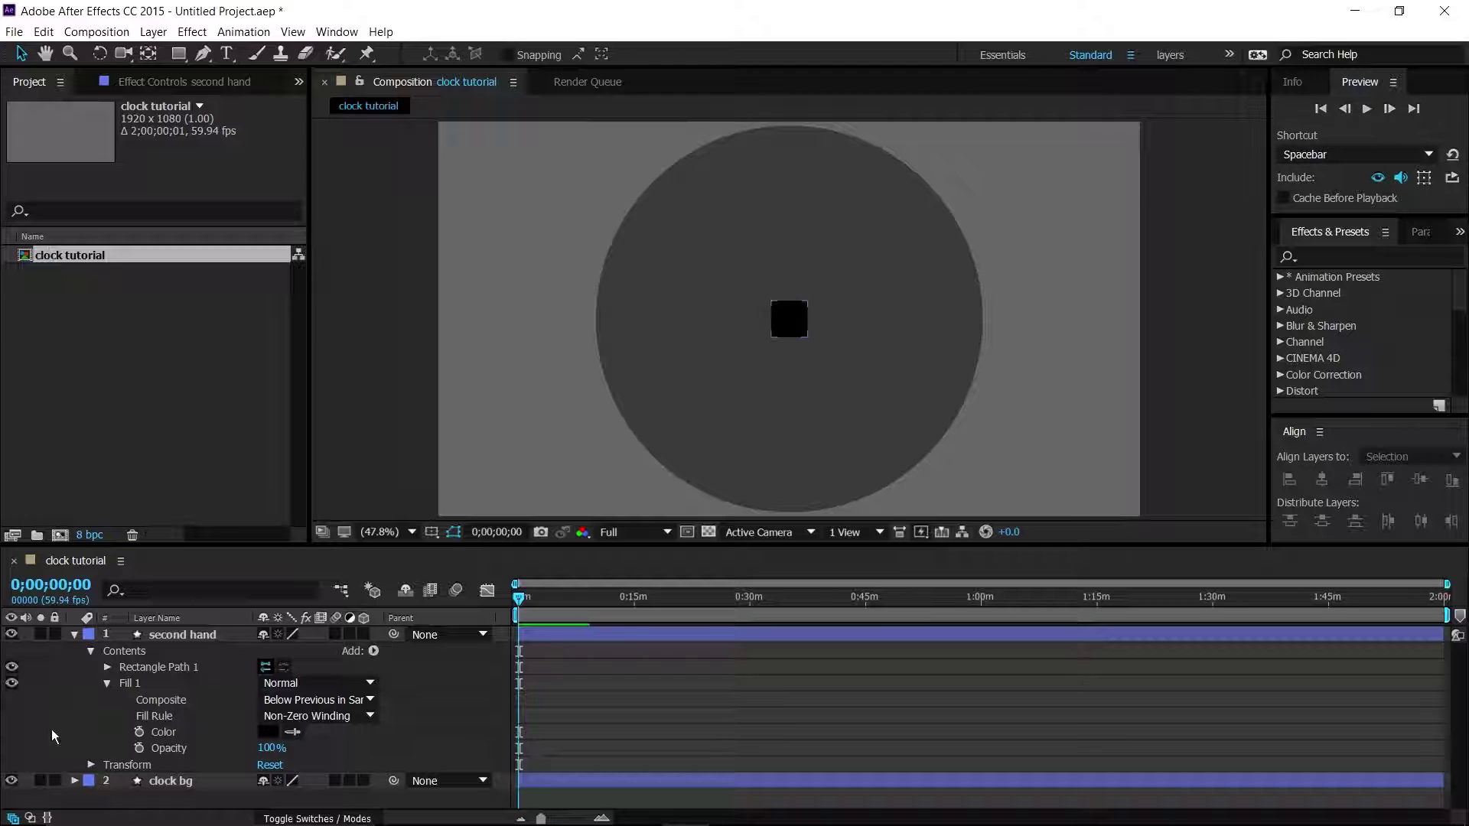
Set the rectangle path's Roundness to 30.
click(110, 667)
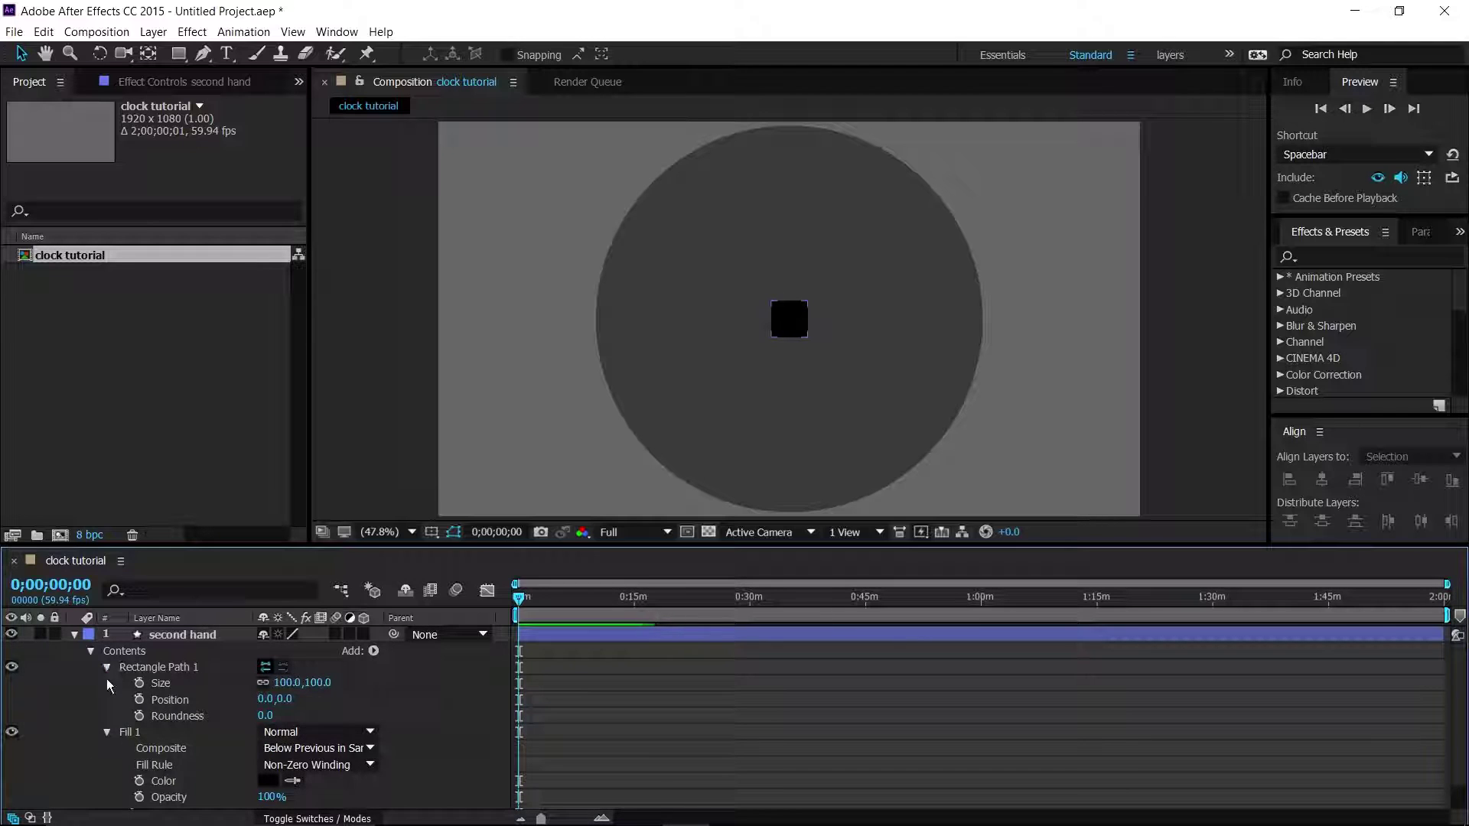
click(168, 714)
click(266, 715)
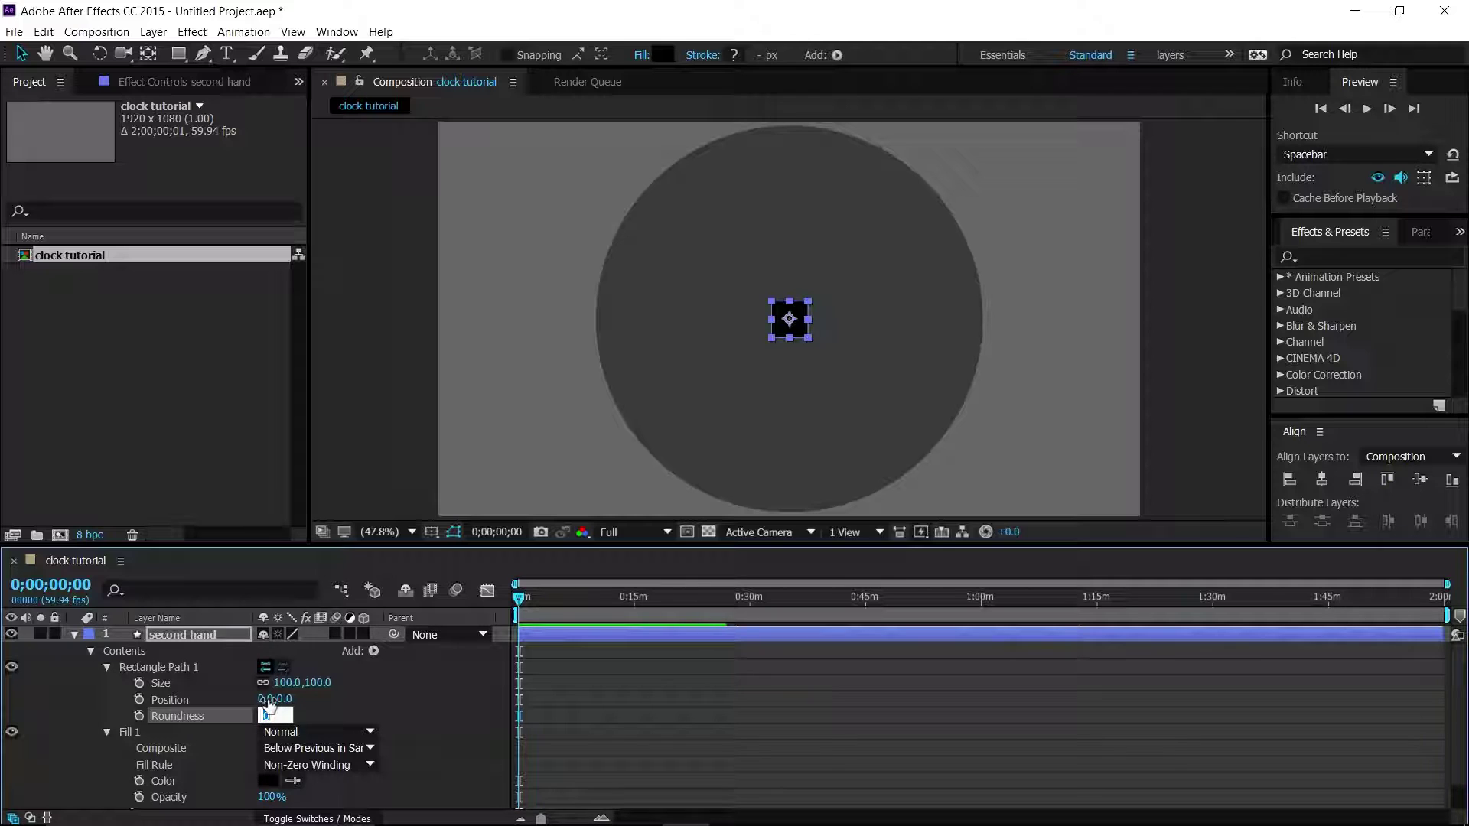
text(30)
key(Return)
click(471, 705)
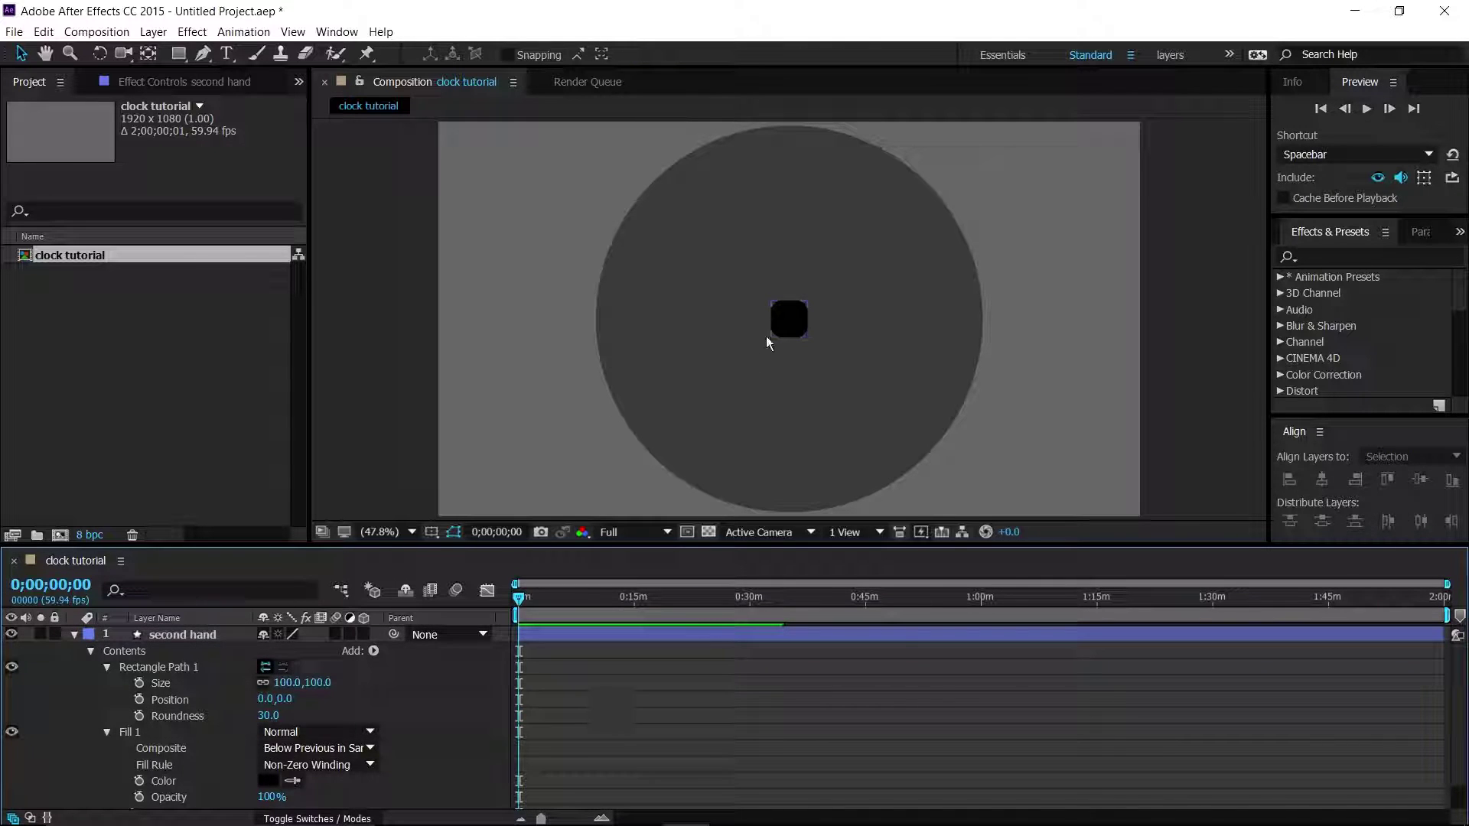
scroll(793, 309, up, 3)
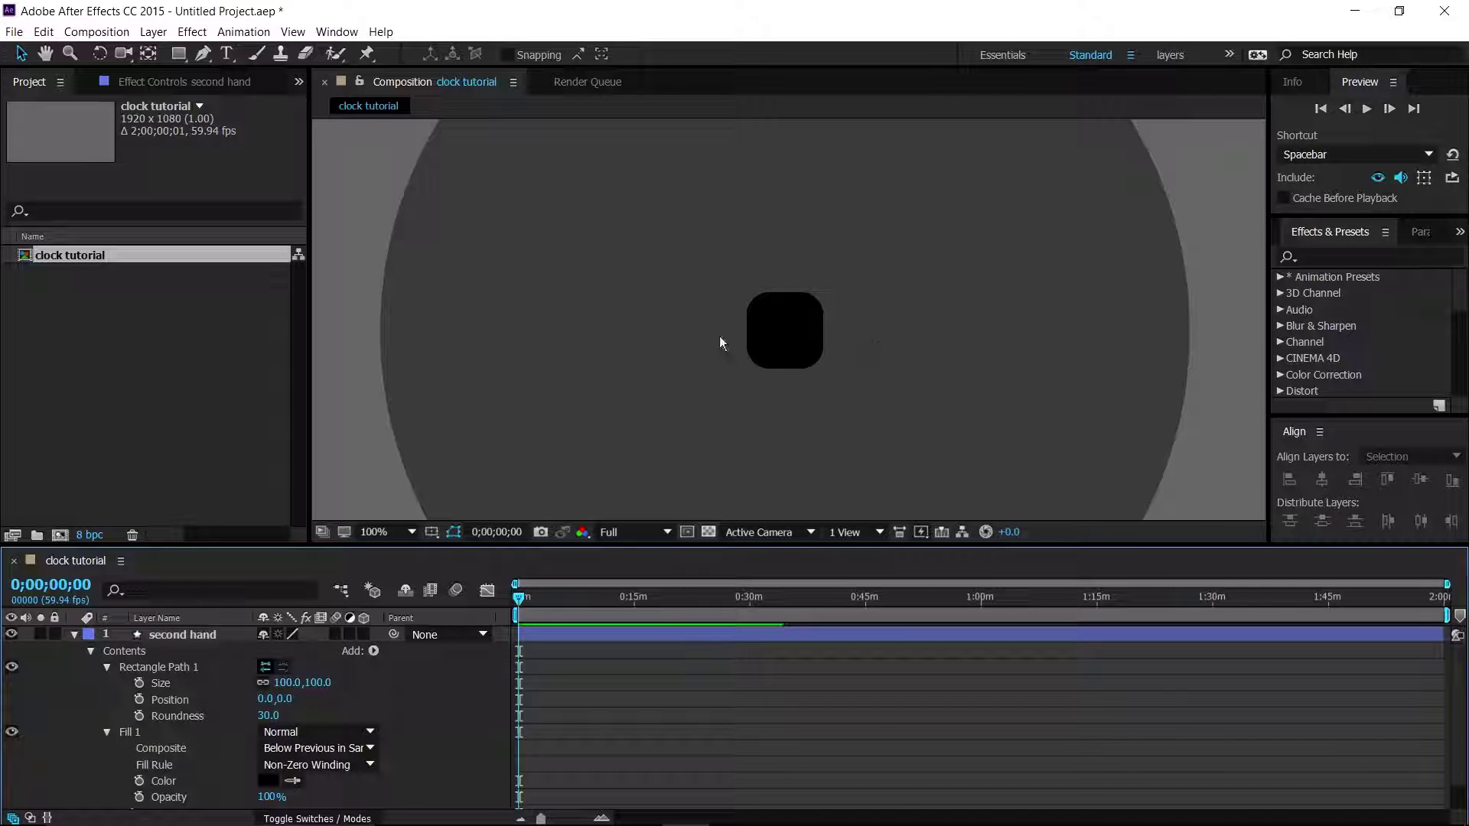
Unlink the rectangle's proportions and set its Size to 30 wide by 495 tall.
click(382, 532)
click(410, 227)
click(476, 723)
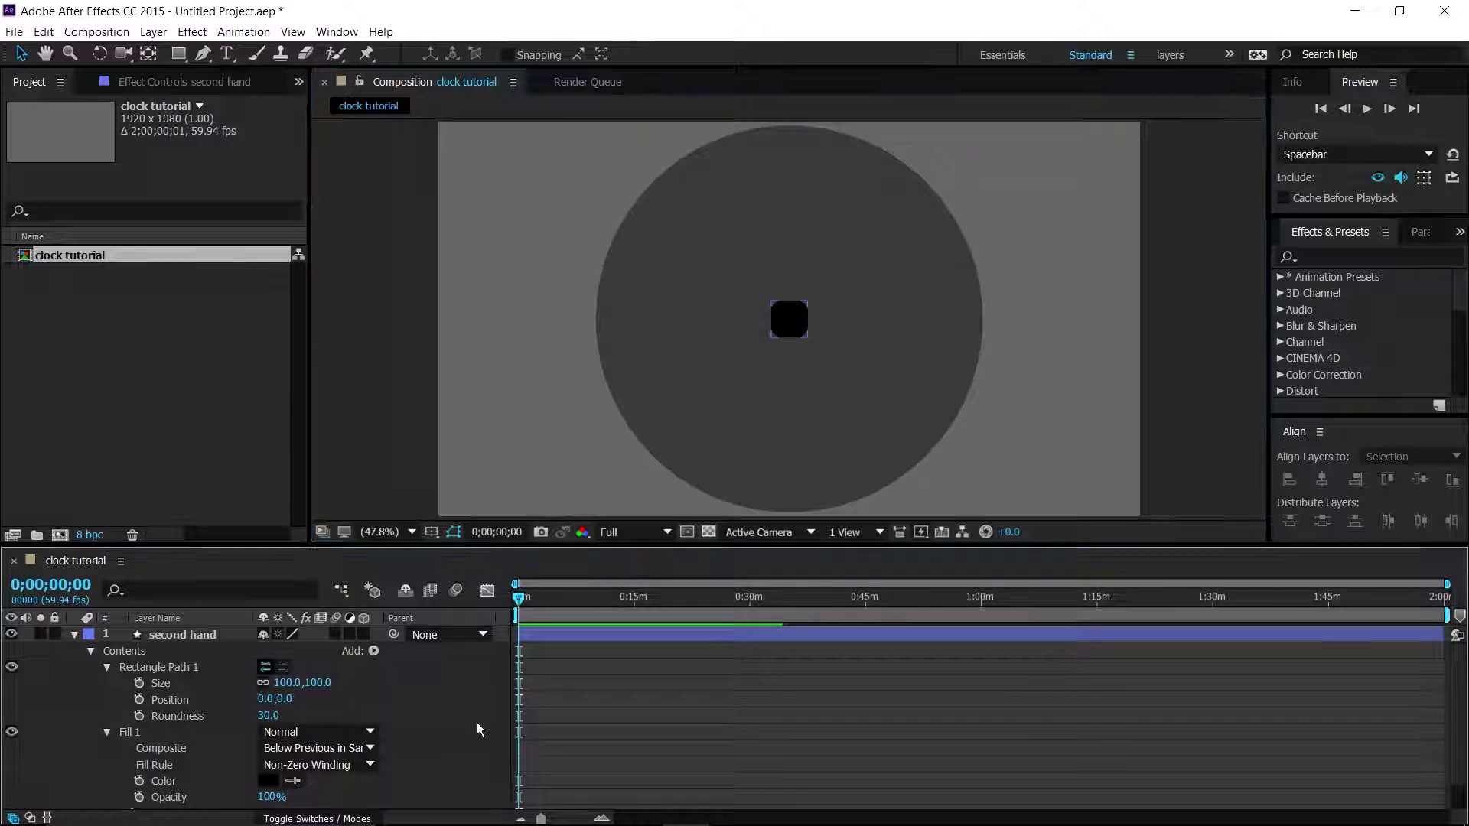
click(261, 683)
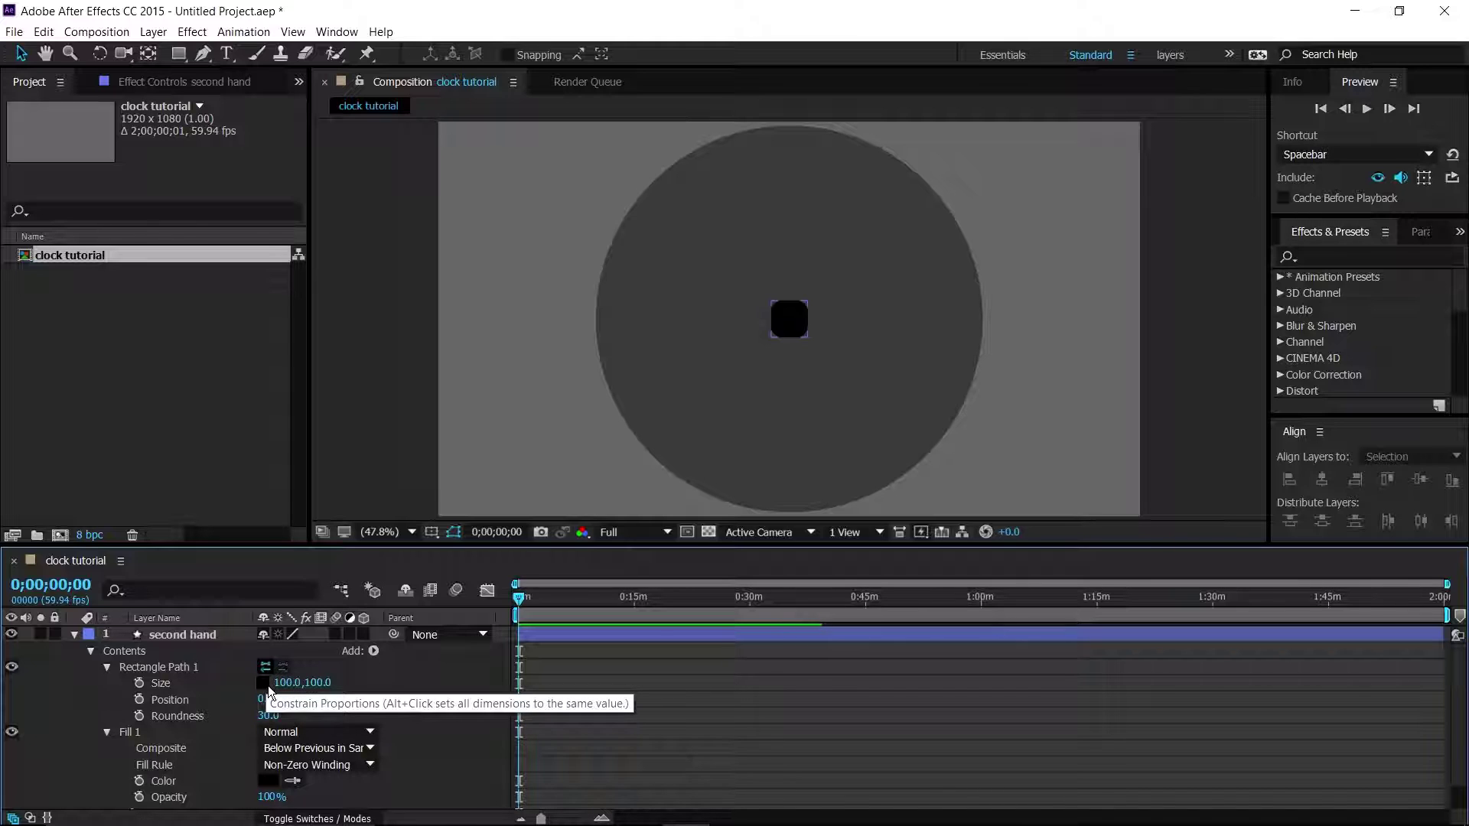
click(295, 683)
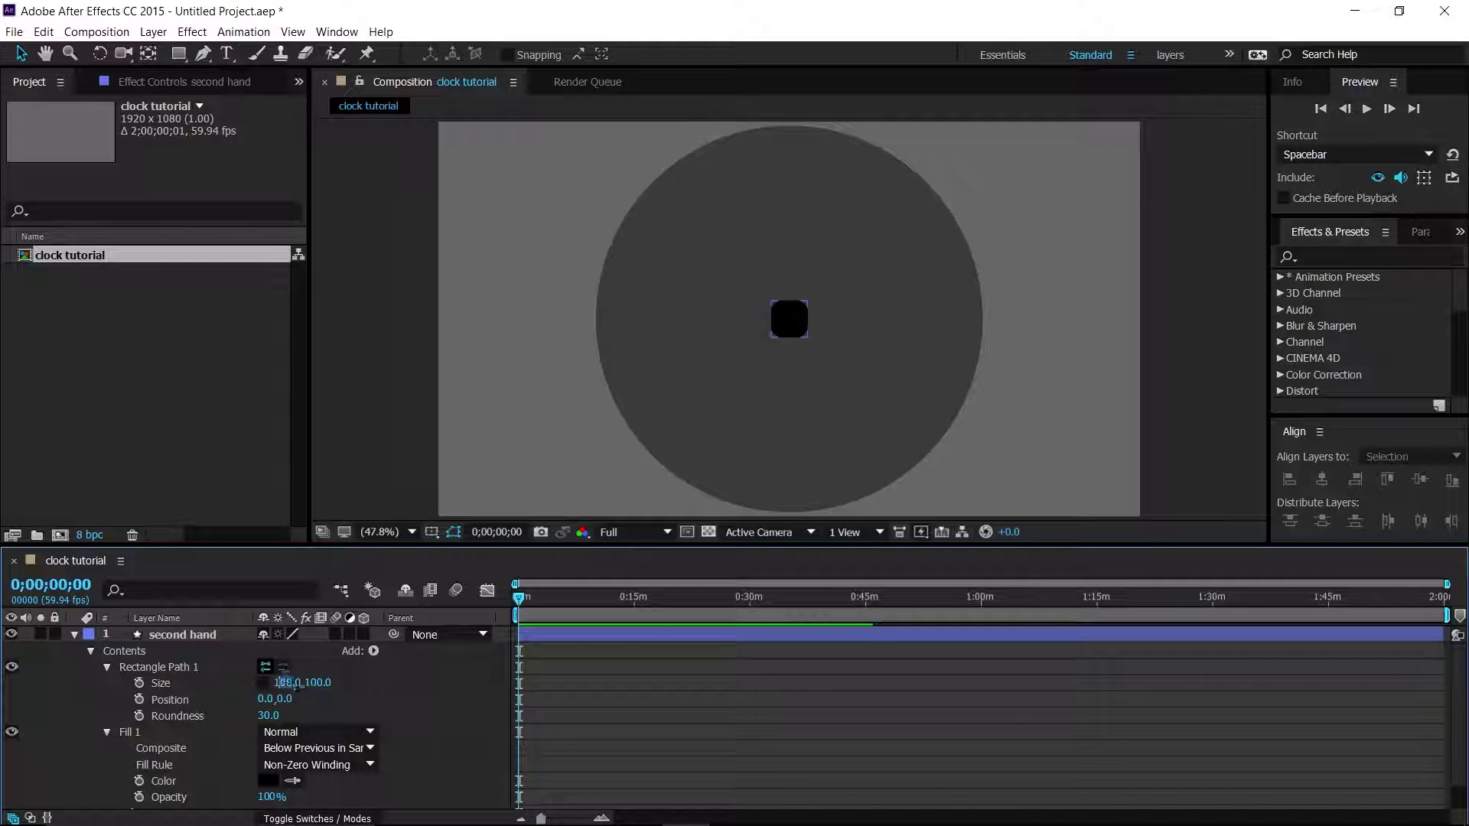
text(30)
key(Return)
click(308, 682)
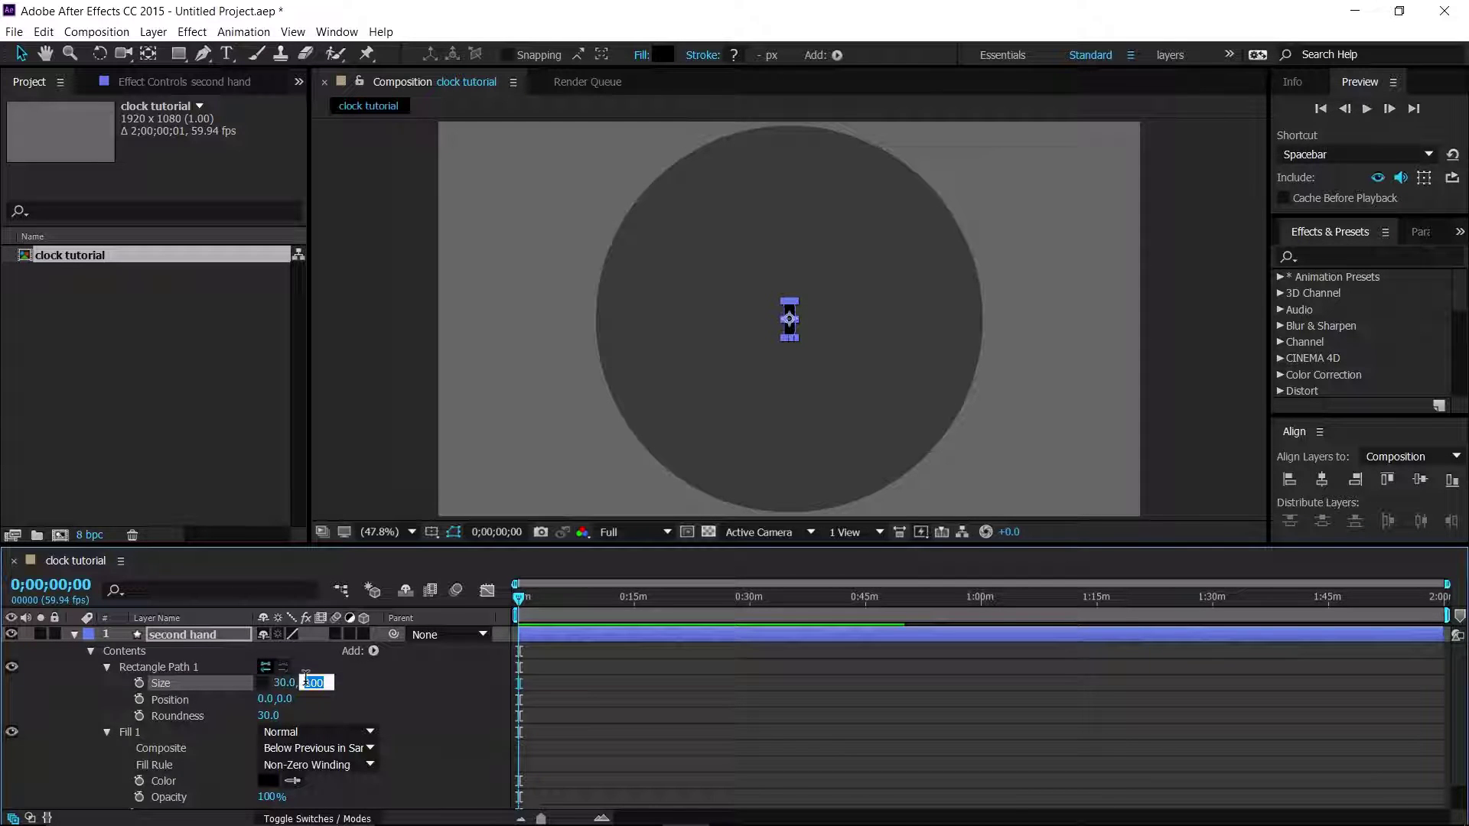
text(495)
key(Return)
click(418, 736)
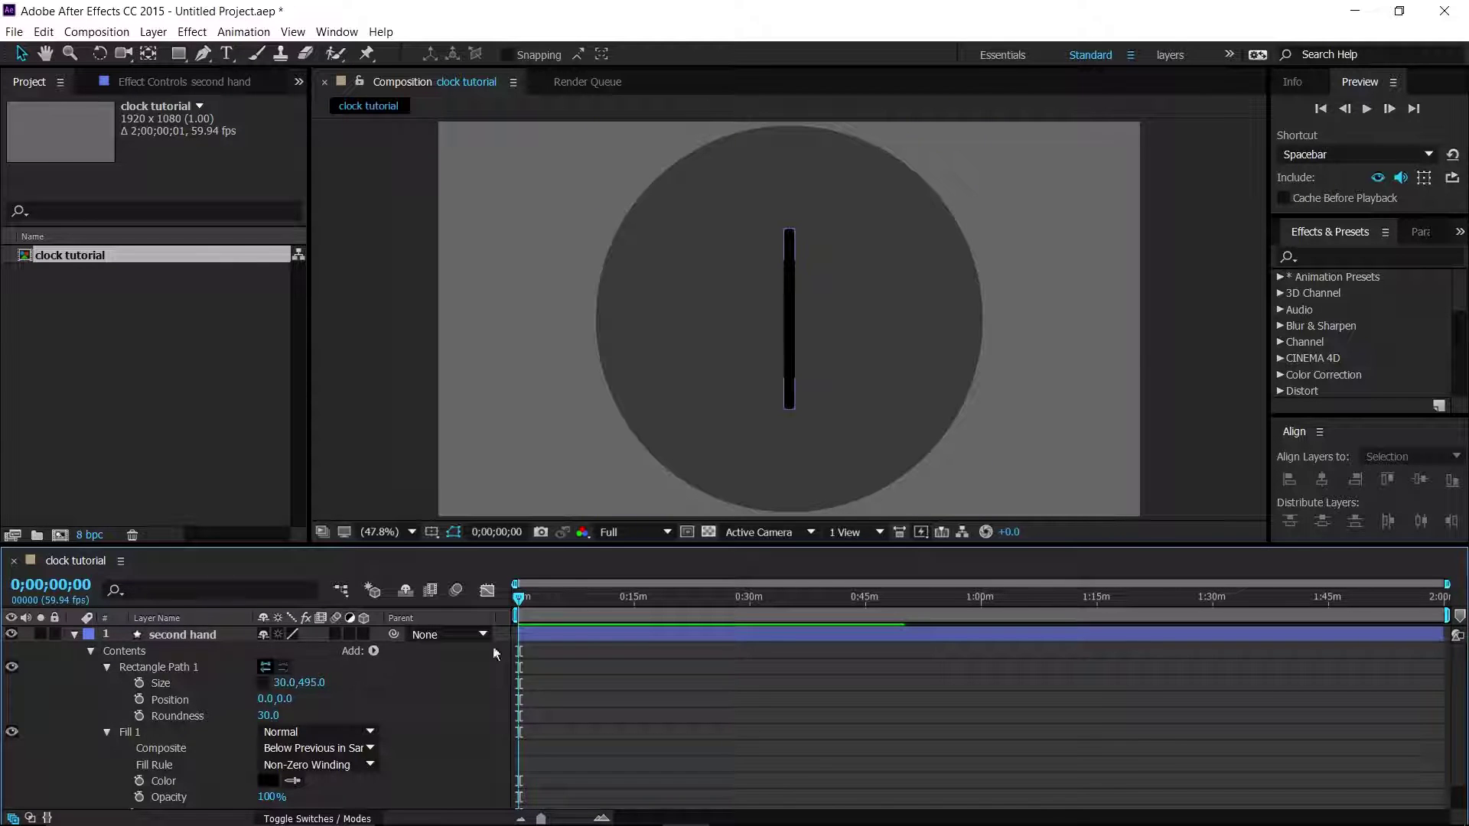
click(789, 315)
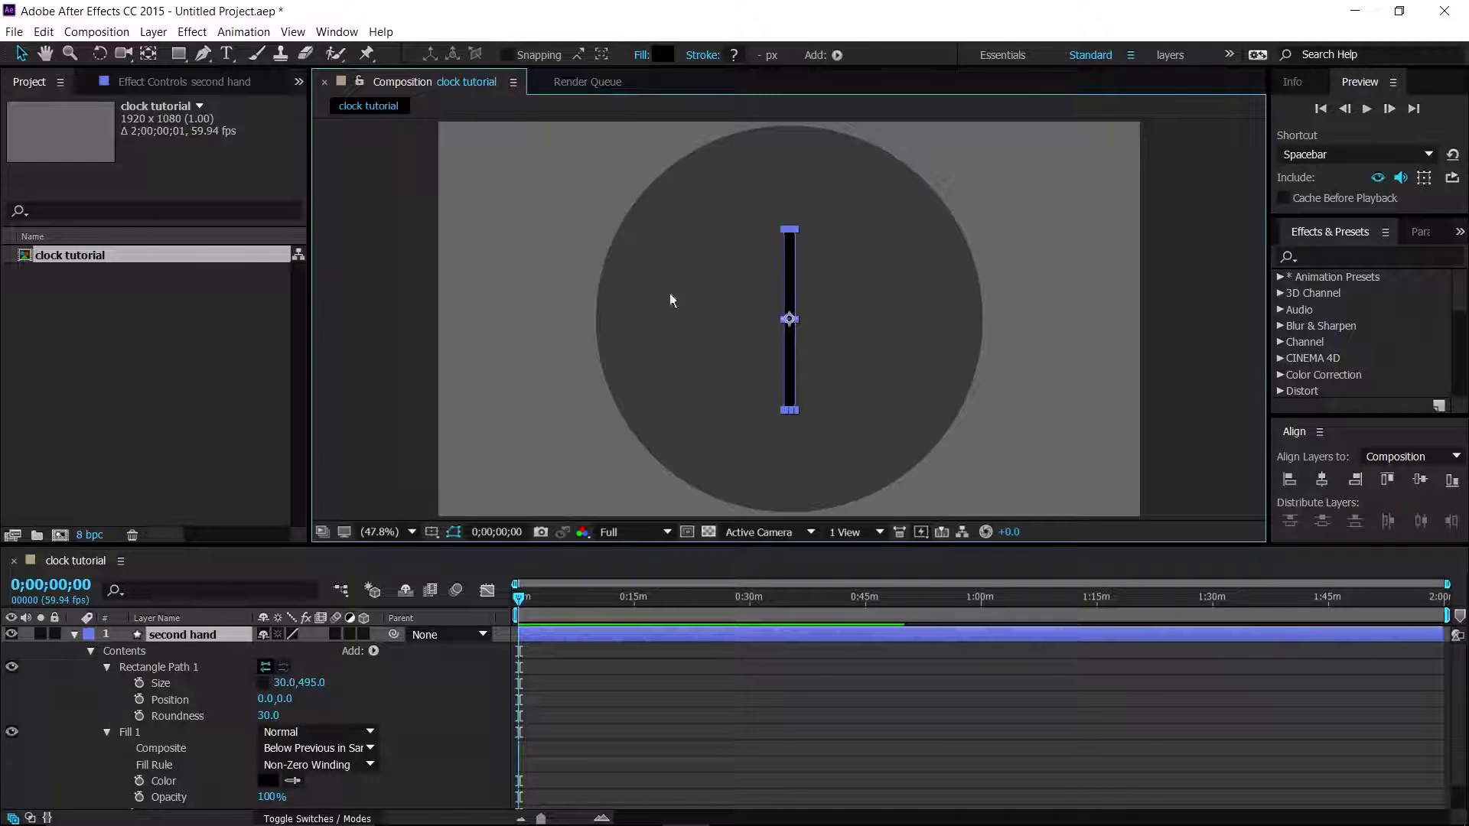
click(177, 634)
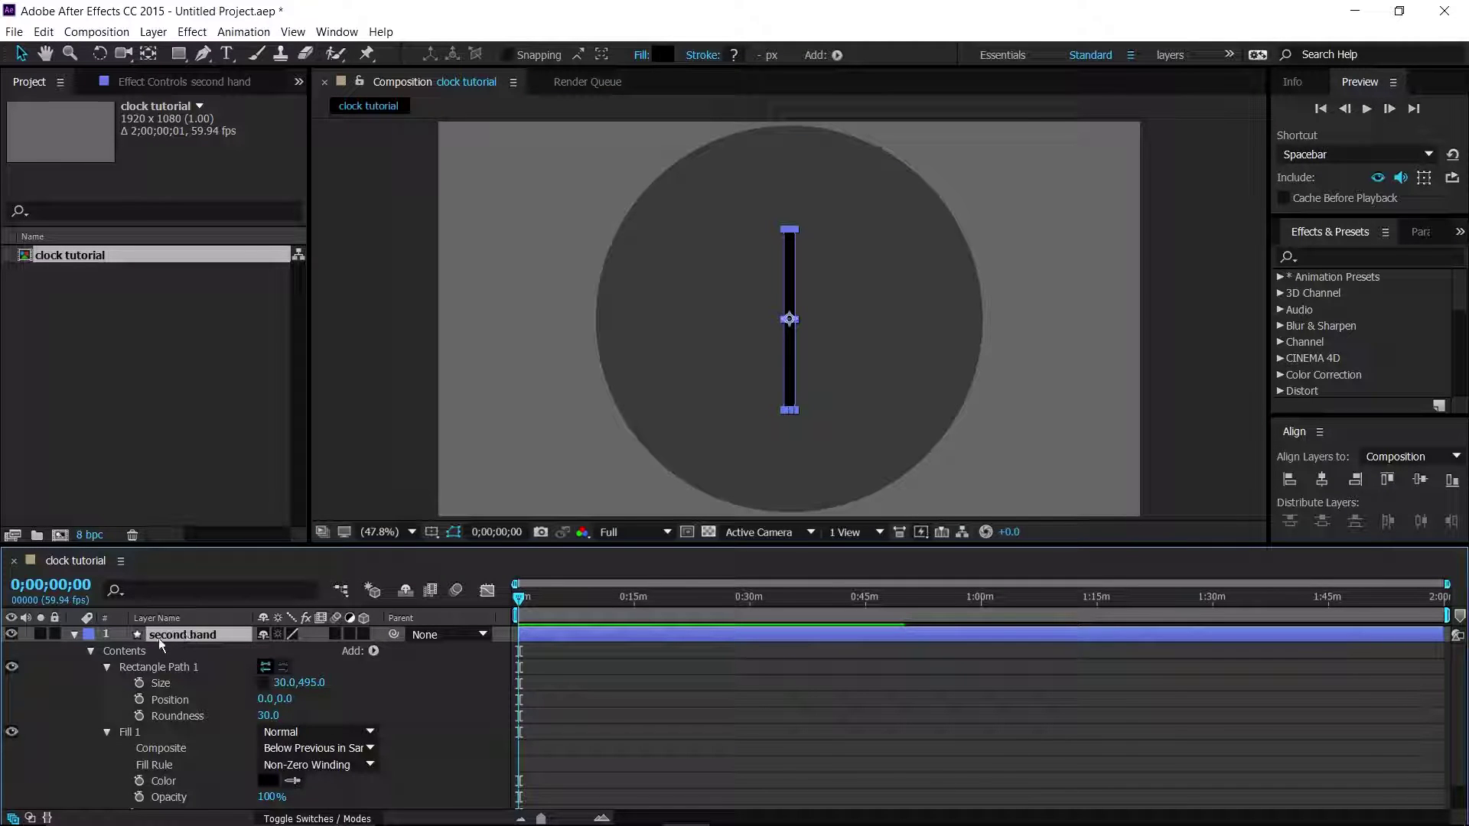
Set the second hand's anchor point to about 0, 247.6 and fit the viewer.
key(a)
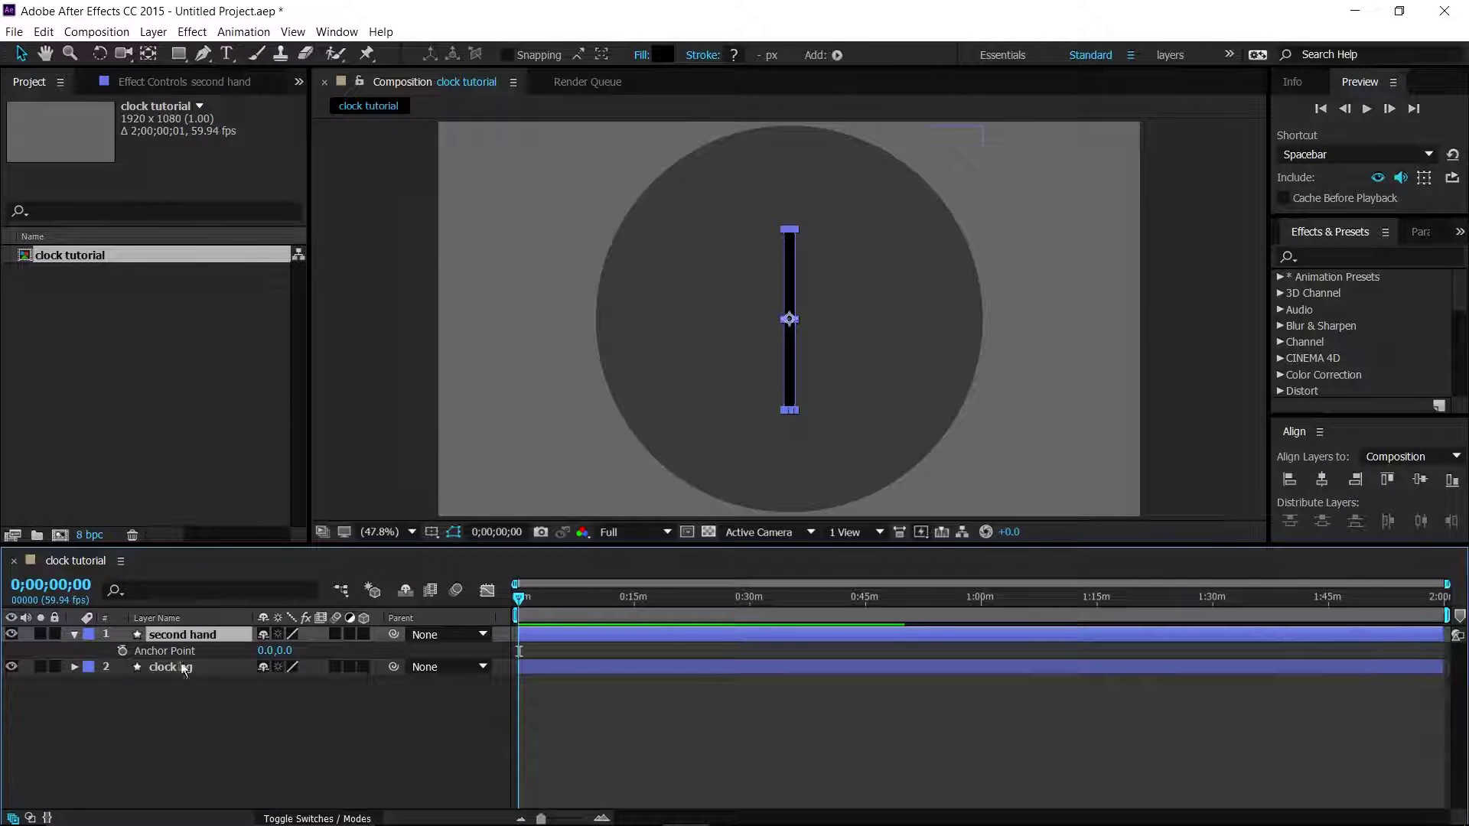
drag(285, 651, 482, 651)
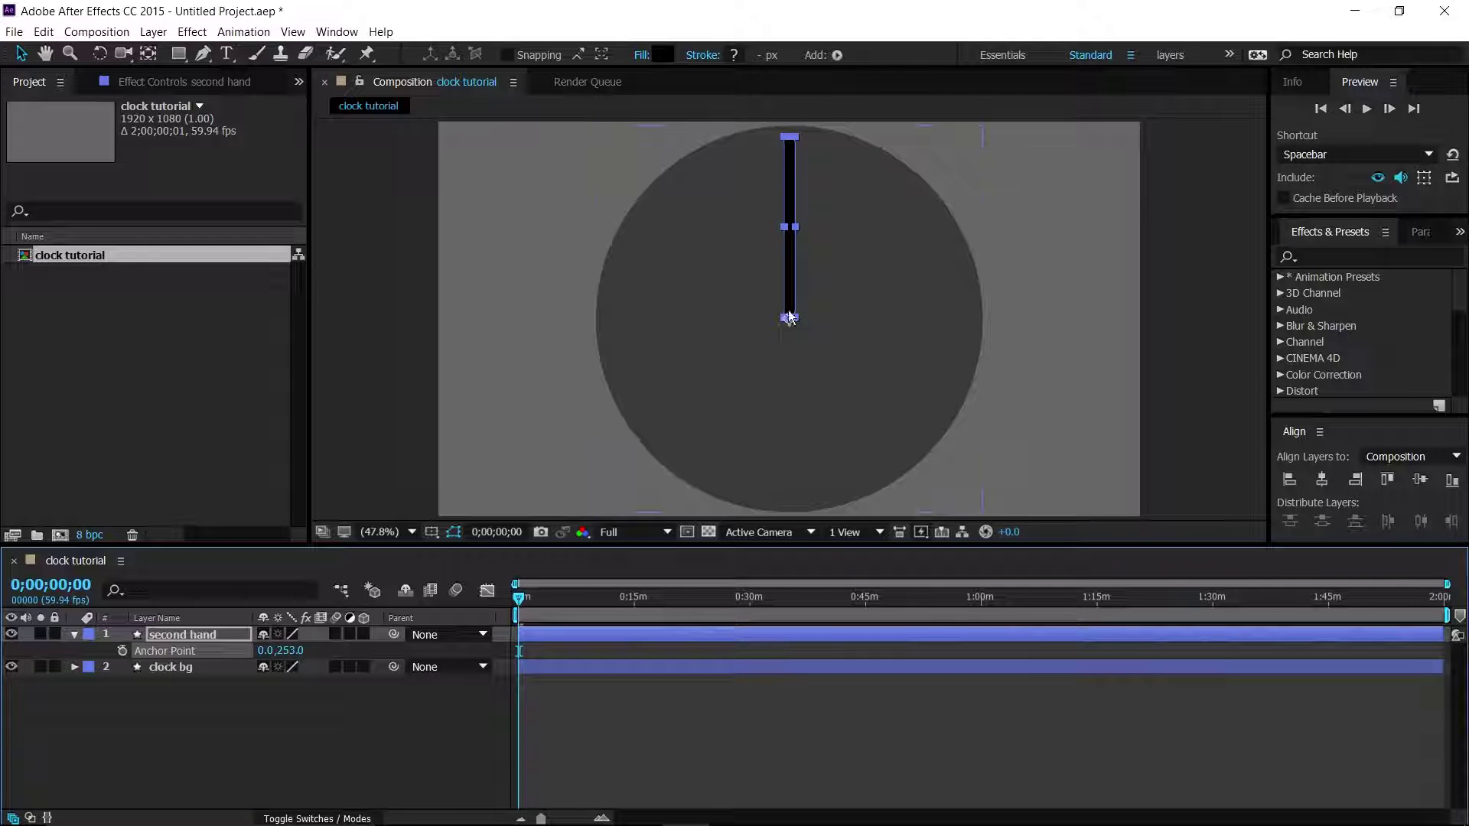
scroll(790, 318, up, 8)
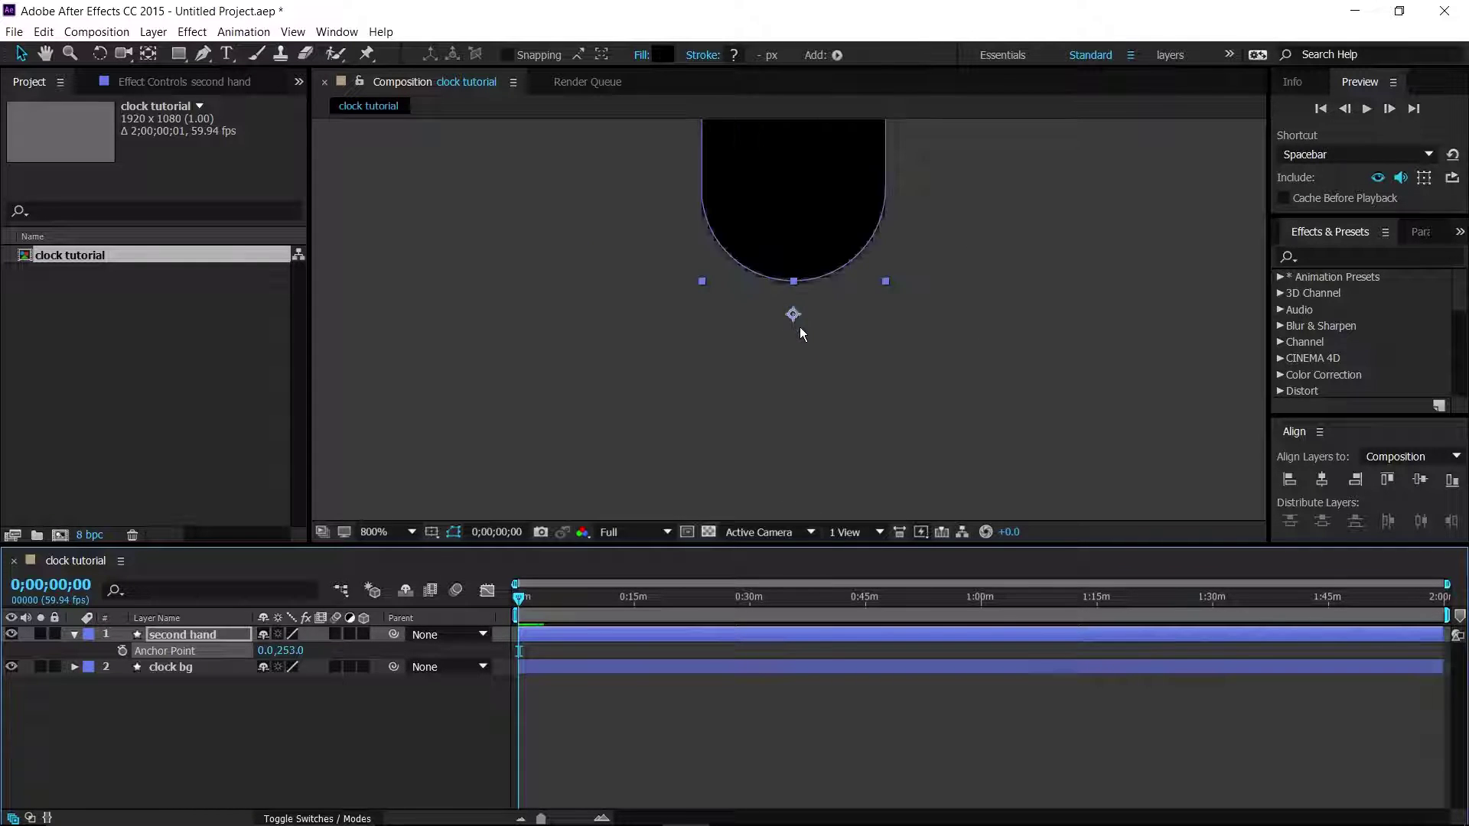
drag(290, 652, 264, 637)
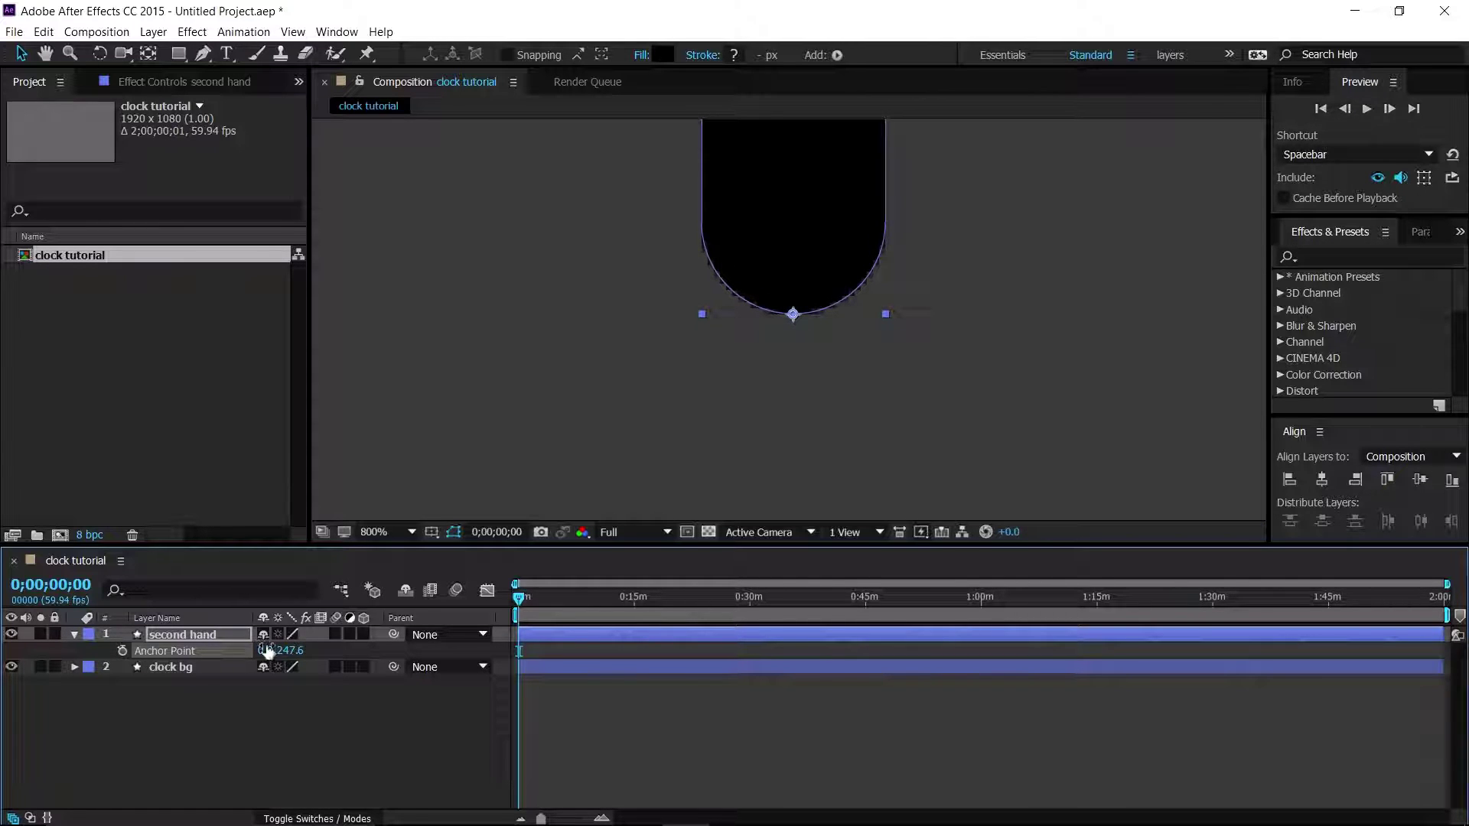
key(F2)
click(376, 532)
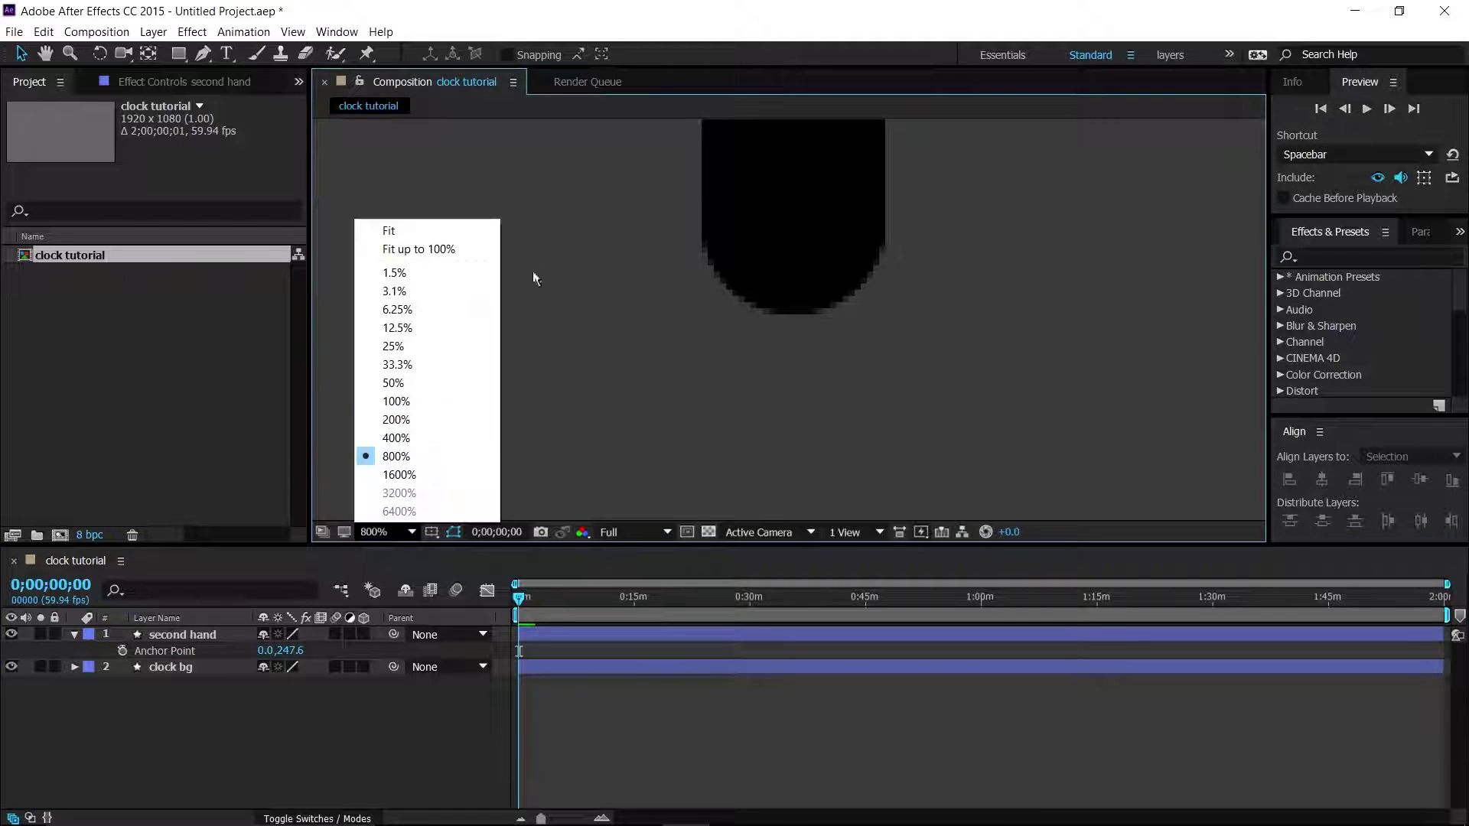
click(461, 229)
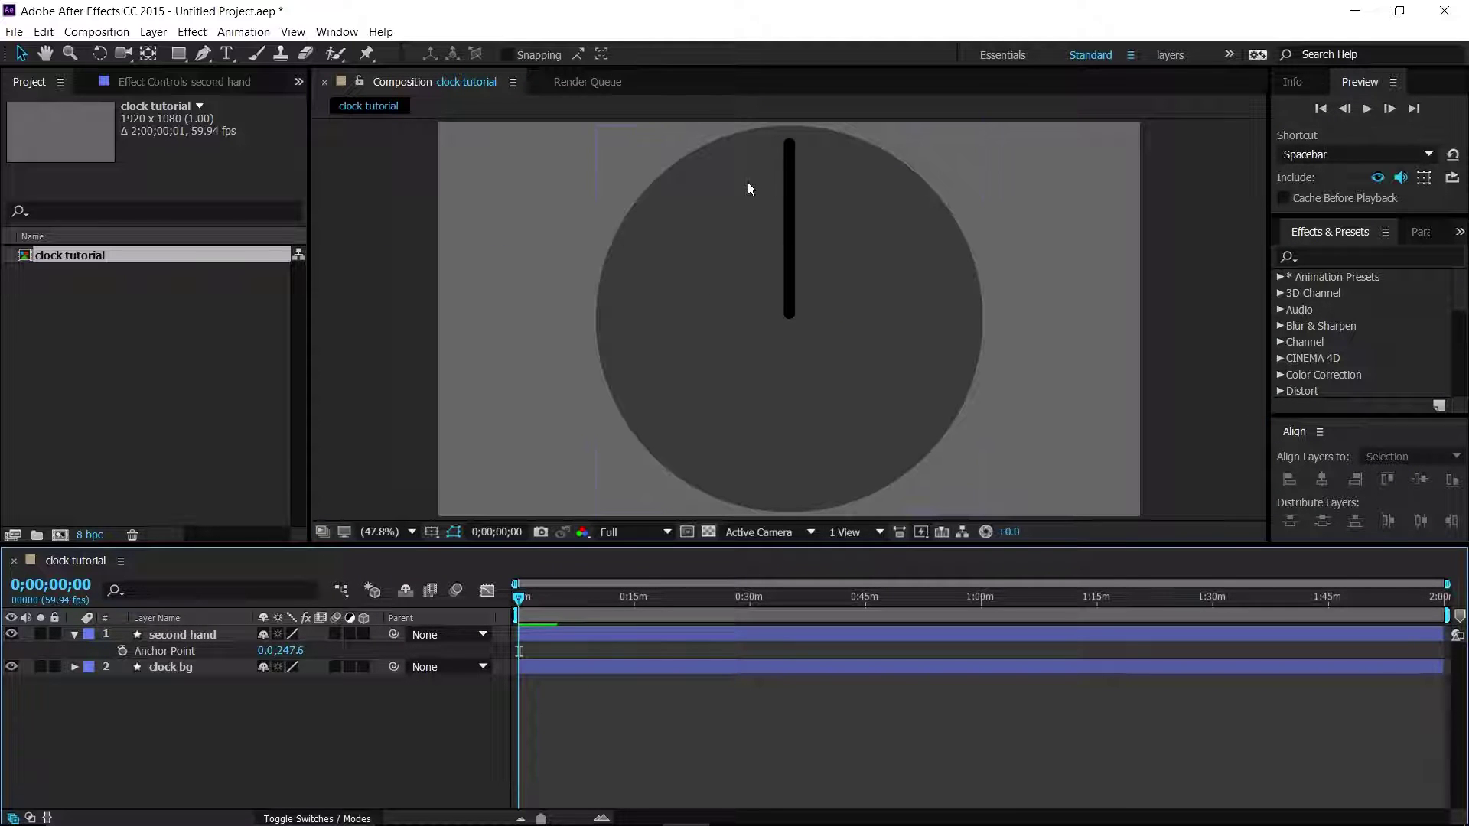
click(192, 635)
Reveal the second hand's Rotation and test-swing it around the new pivot.
key(r)
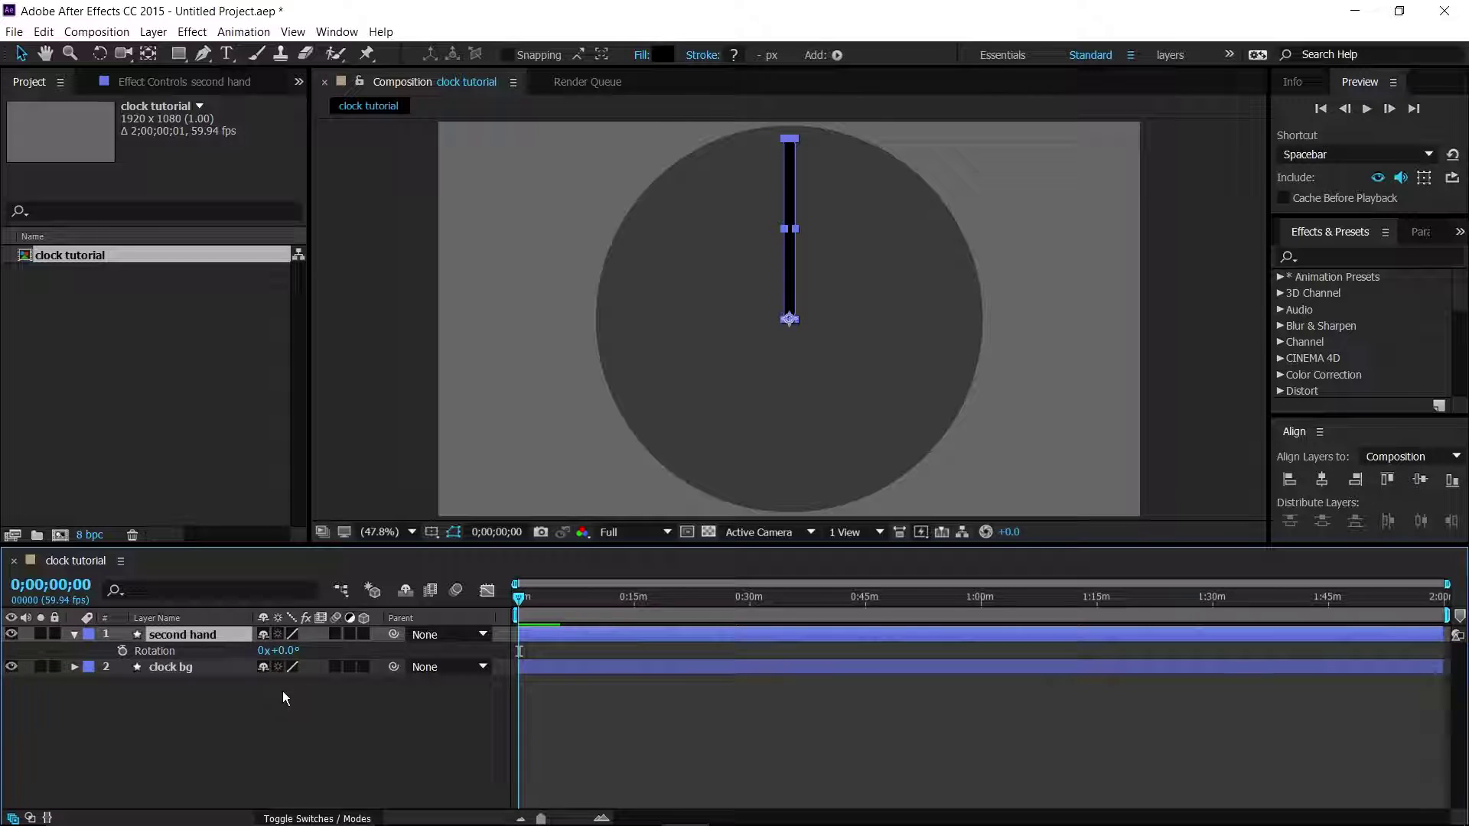
drag(280, 650, 666, 595)
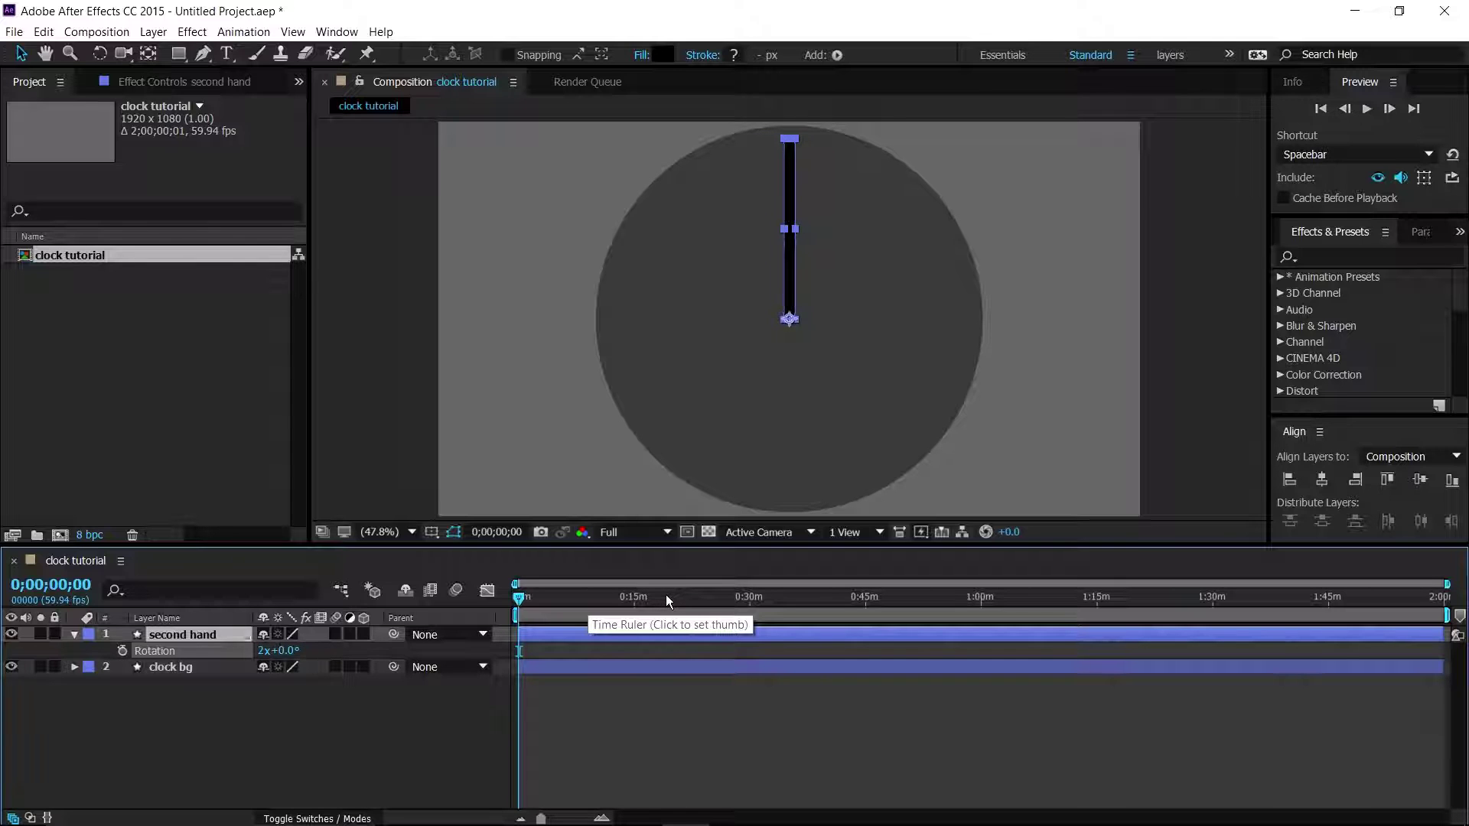
click(445, 710)
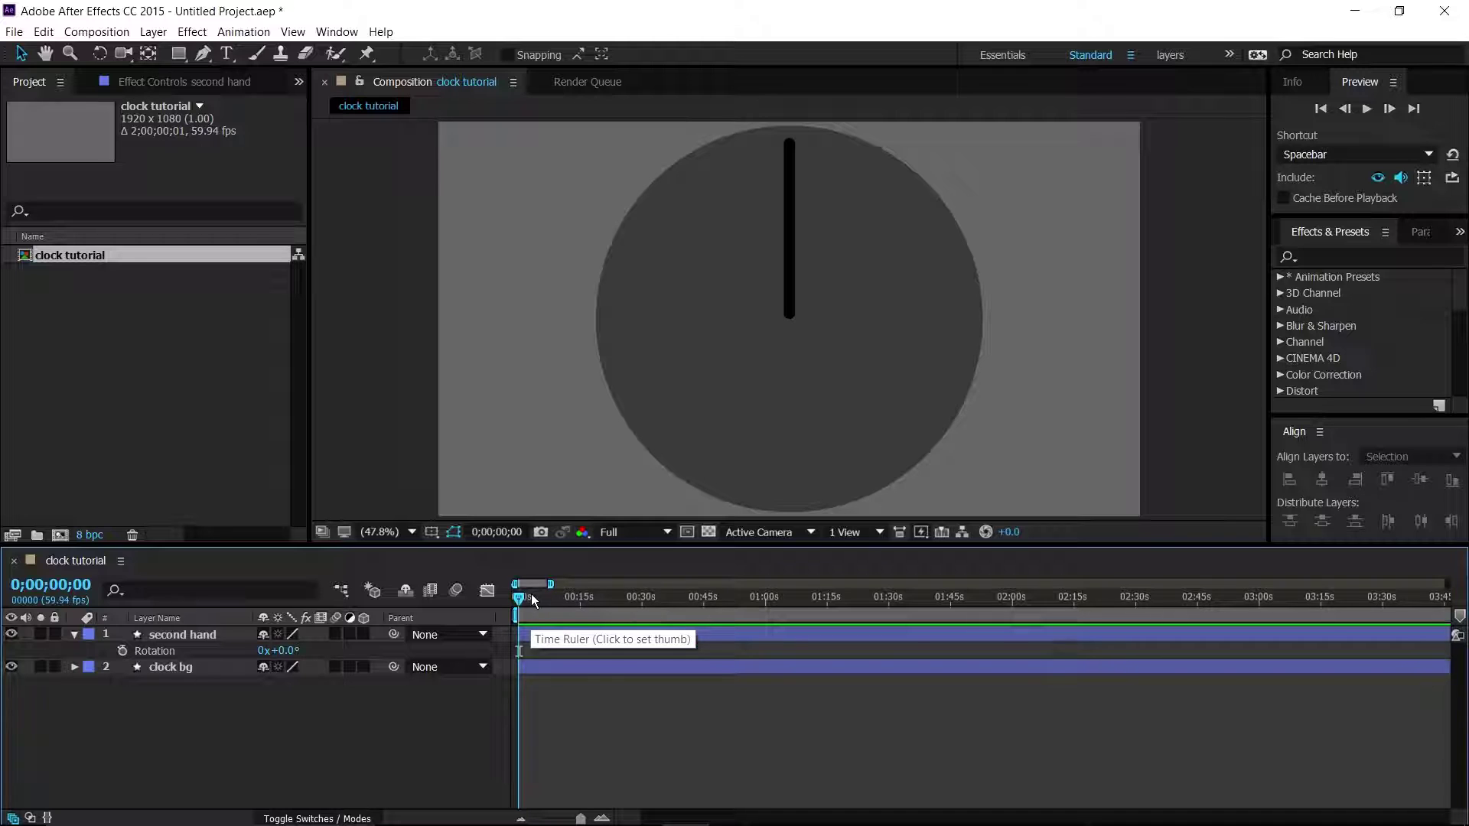
Add the Rotation expression time*6 and scrub the timeline to watch the hand sweep.
click(165, 637)
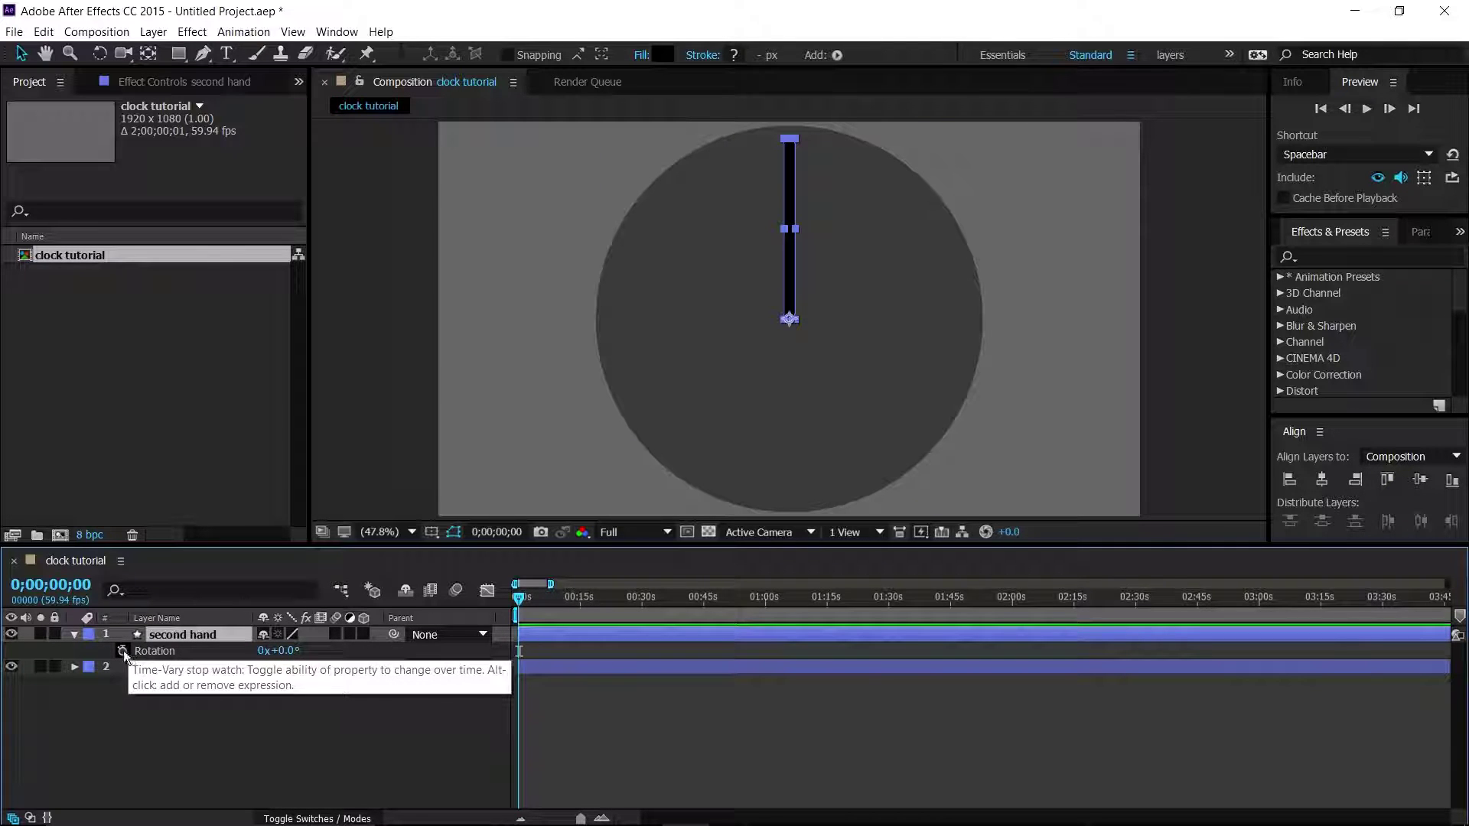
alt+click(121, 650)
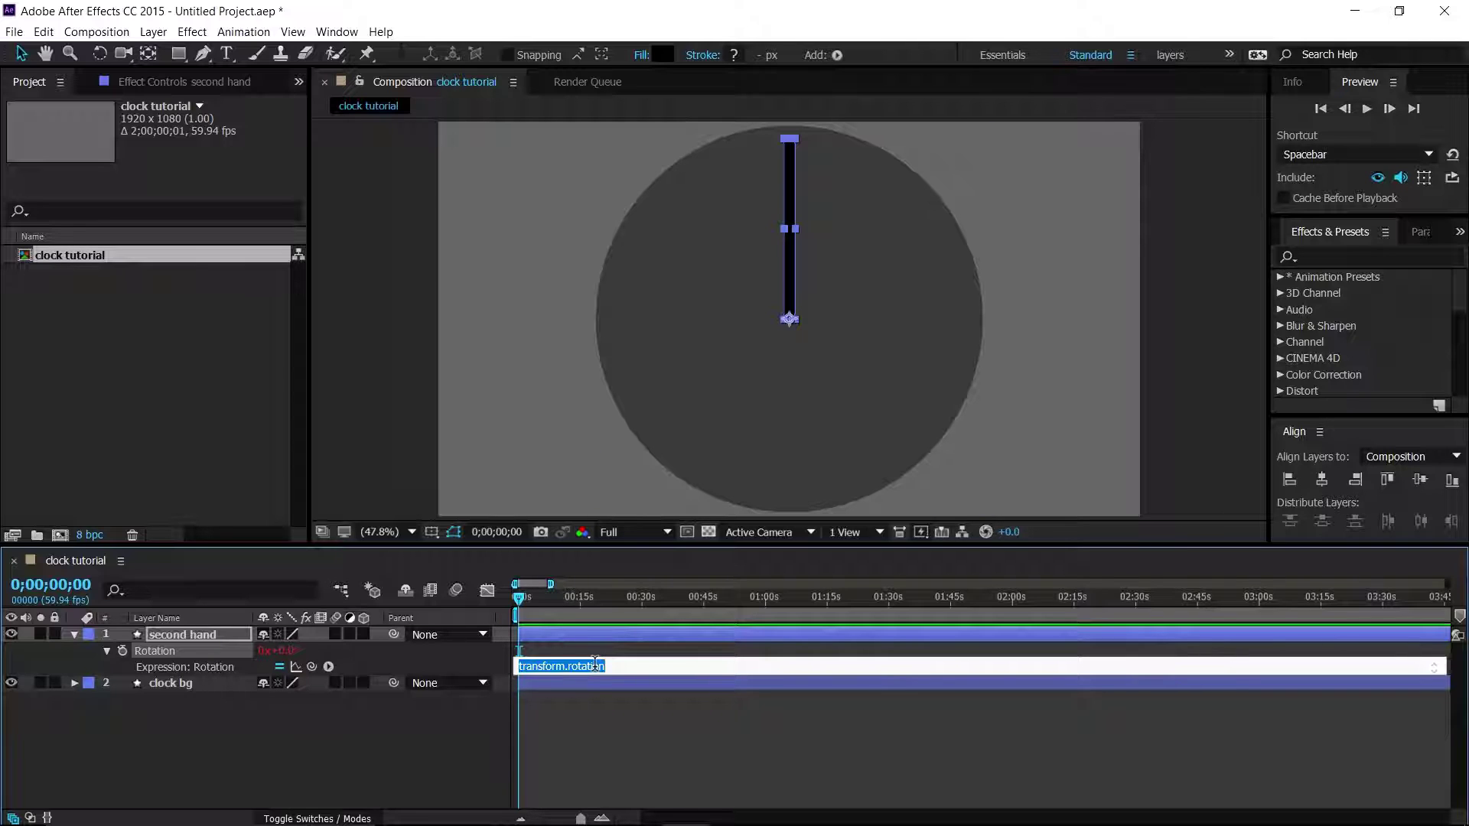
text(time*6)
click(473, 737)
drag(517, 595, 457, 645)
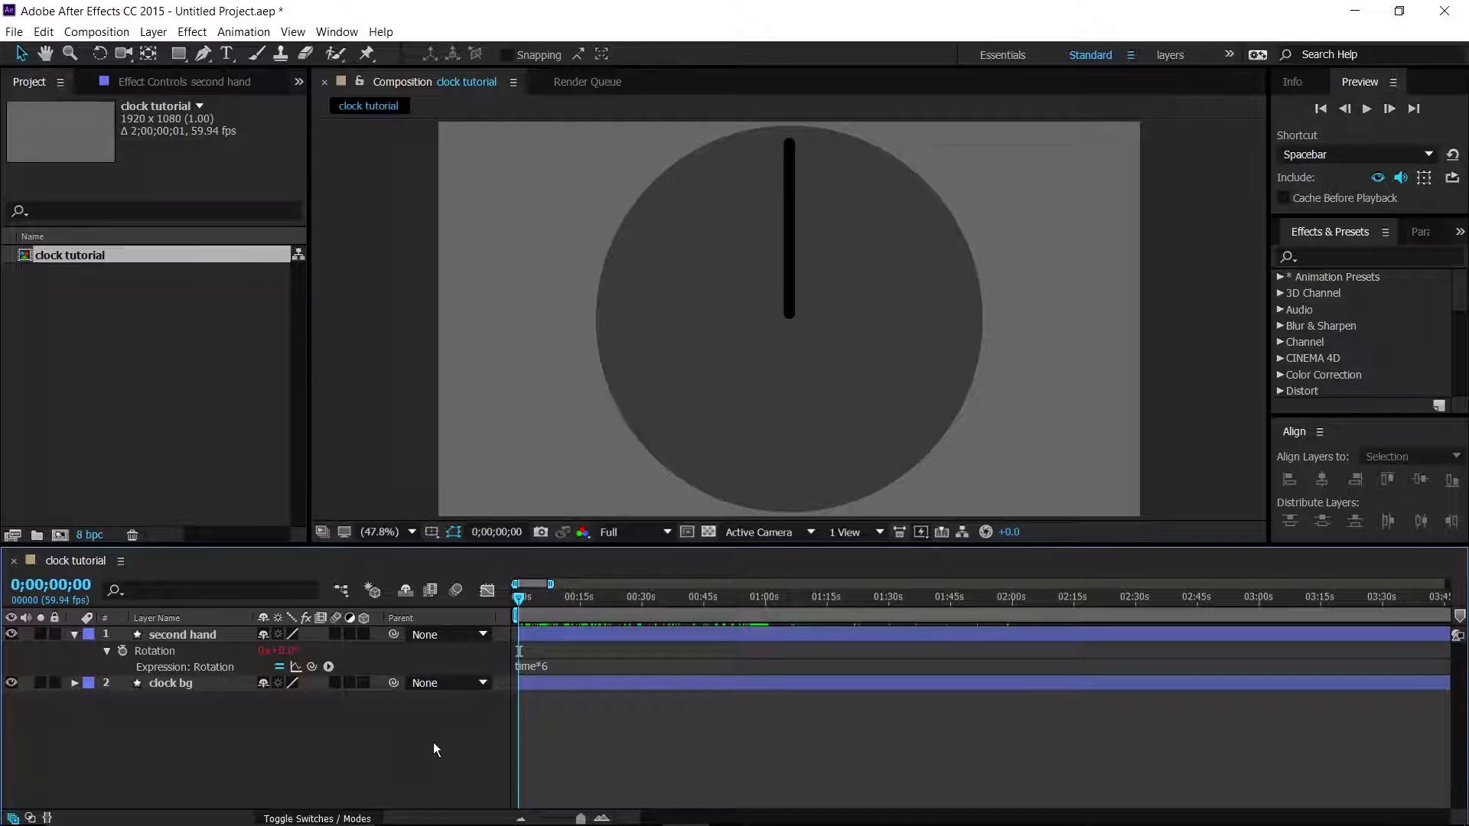
Duplicate the second hand twice and rename one copy 'minute hand'.
click(181, 638)
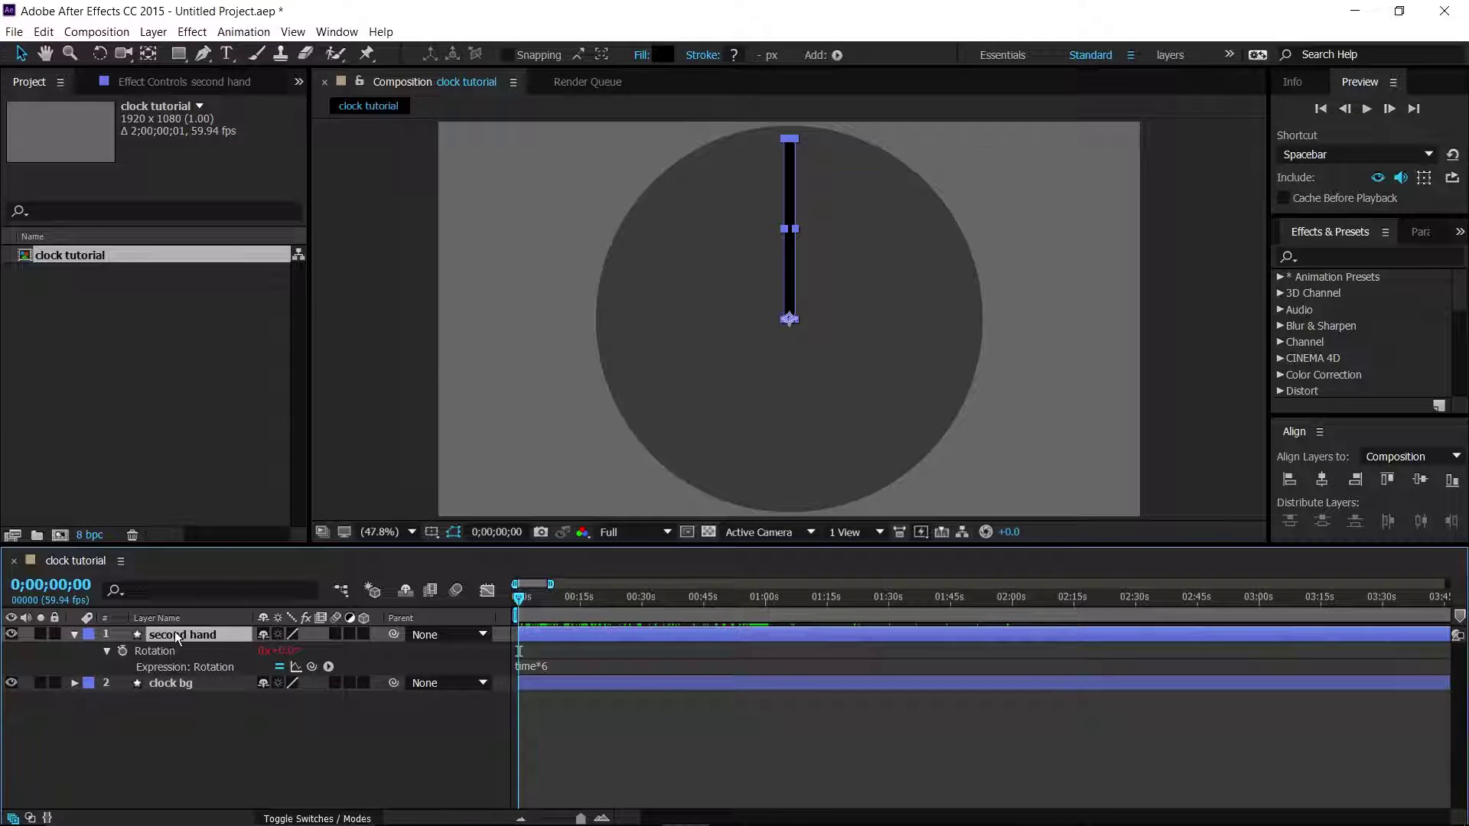
key(ctrl+d)
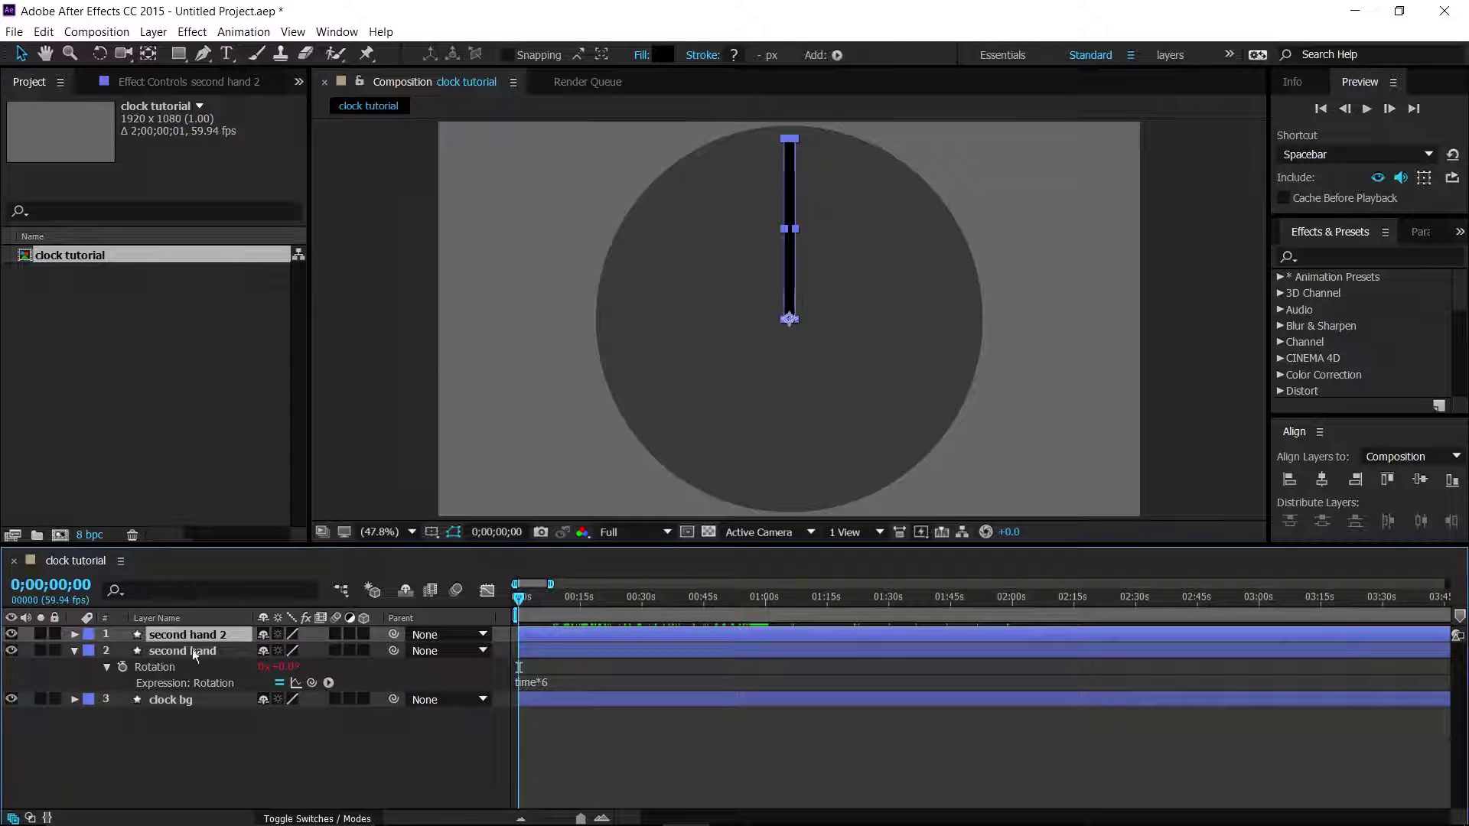
key(ctrl+d)
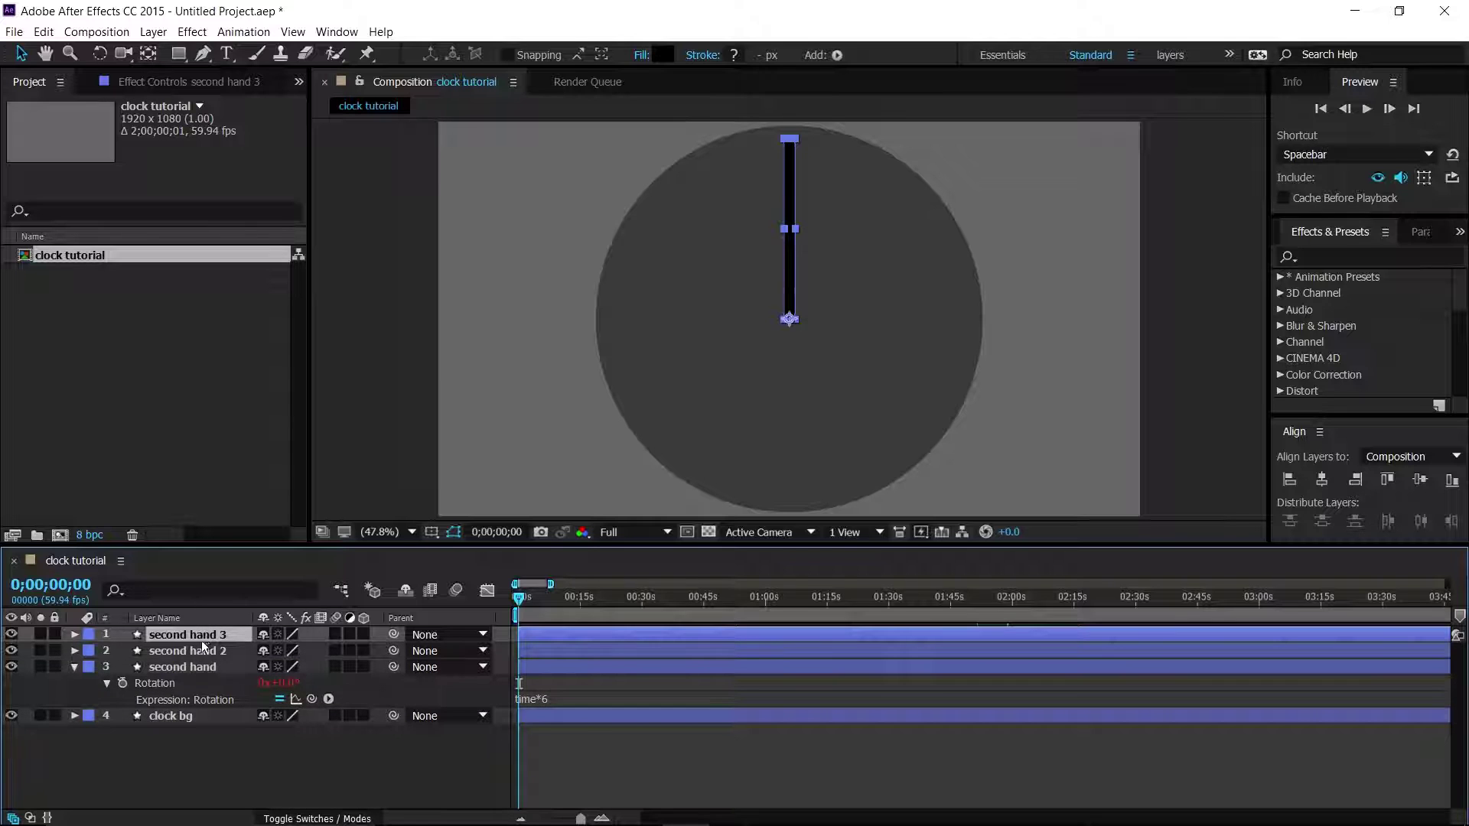
click(196, 649)
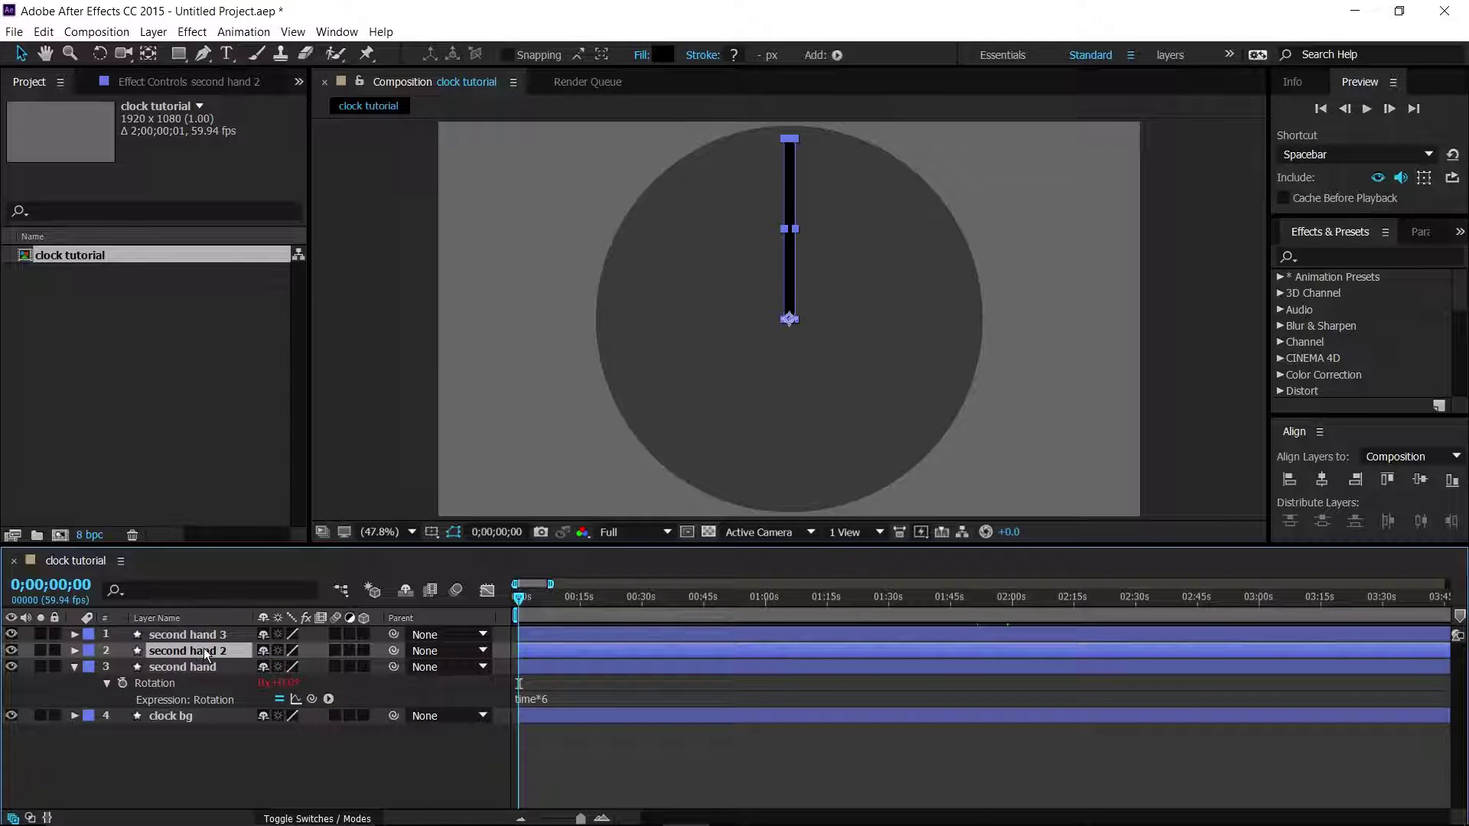
key(Return)
text(minute hand)
key(Return)
Edit the minute hand's Rotation expression, replacing *6 with /10.
key(r)
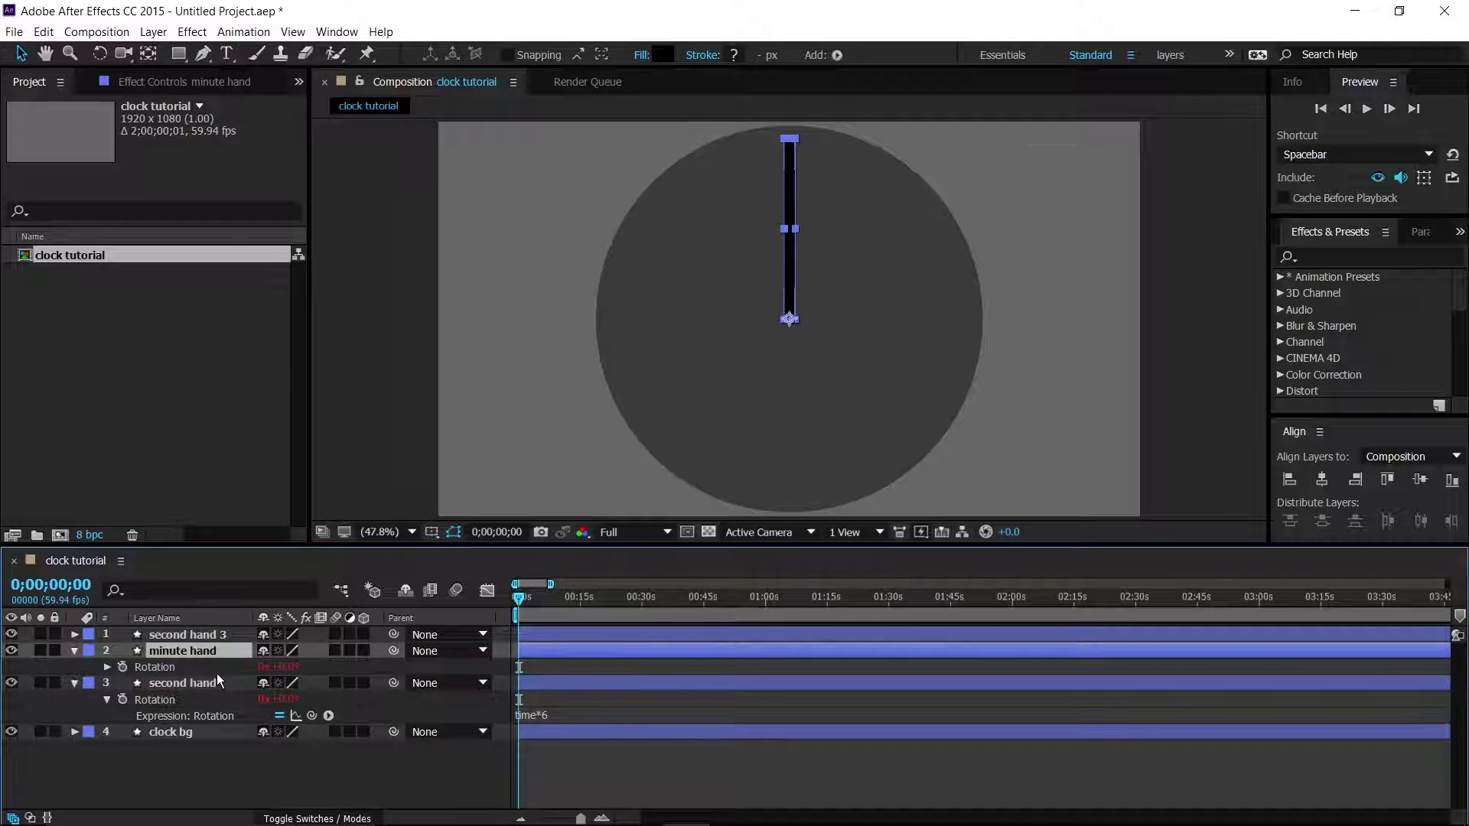
mouse_move(526, 599)
mouse_down()
mouse_move(589, 600)
mouse_move(518, 597)
mouse_up()
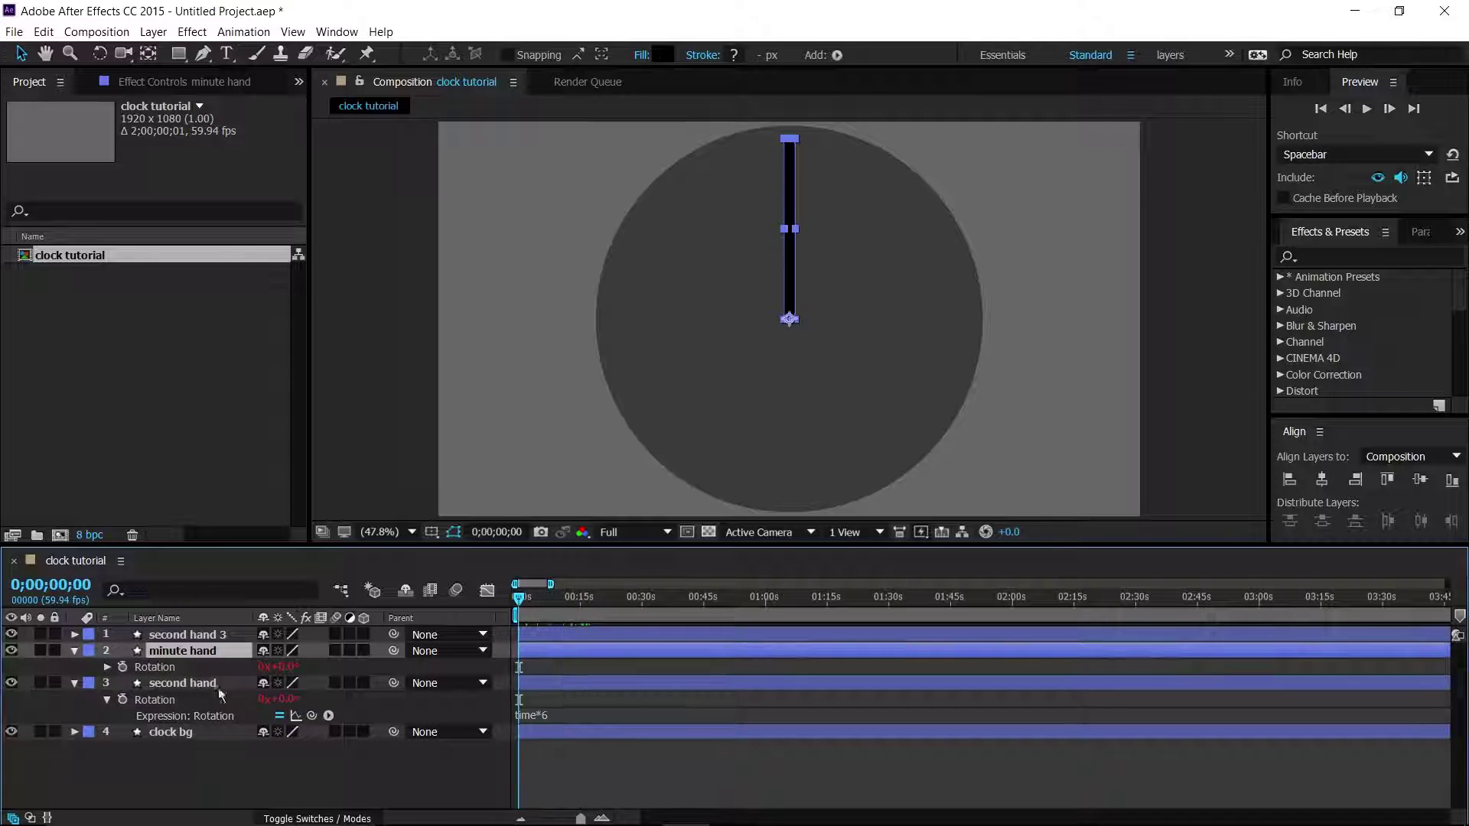
click(107, 667)
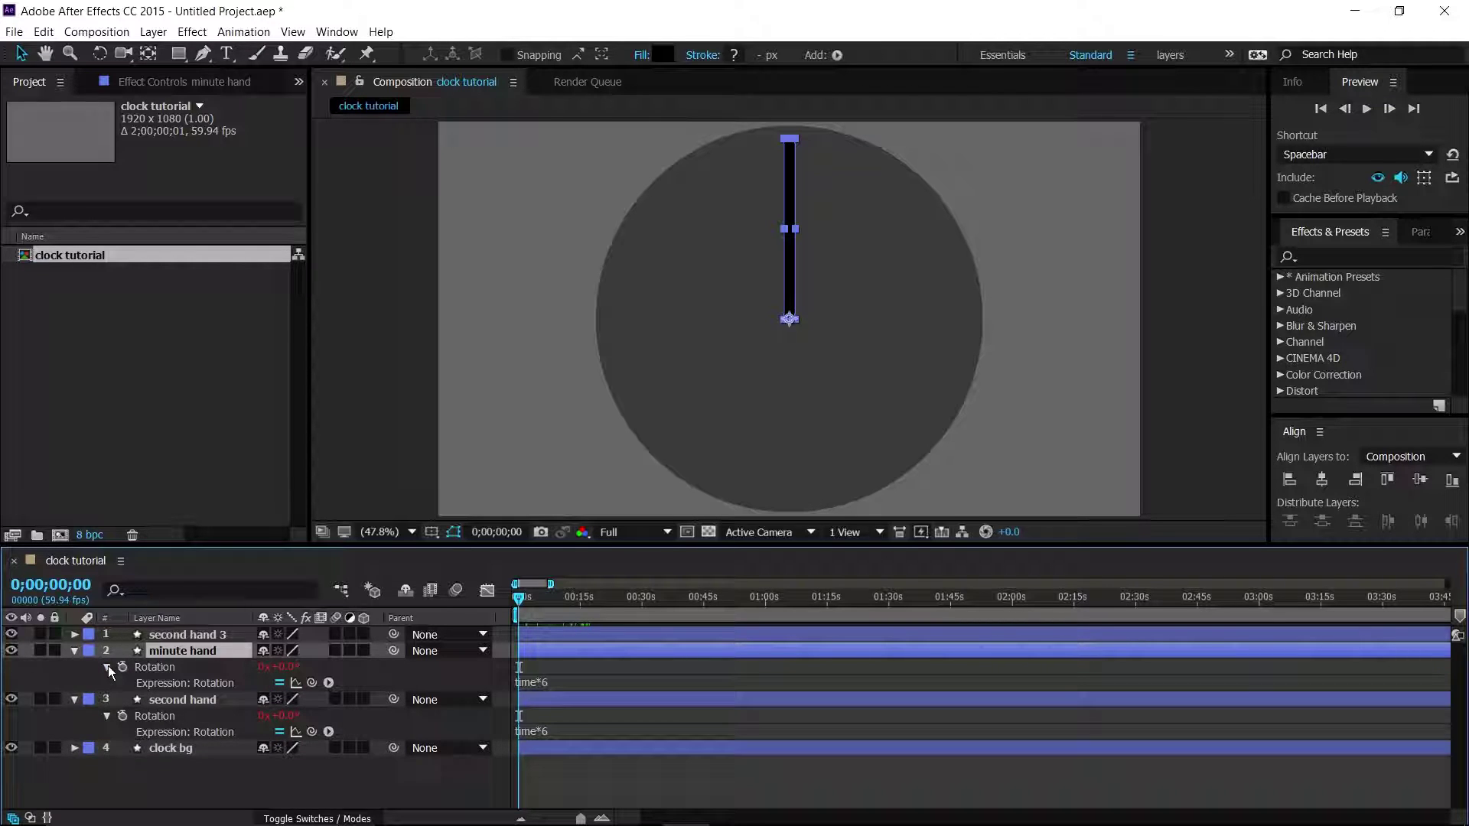
click(598, 681)
click(521, 682)
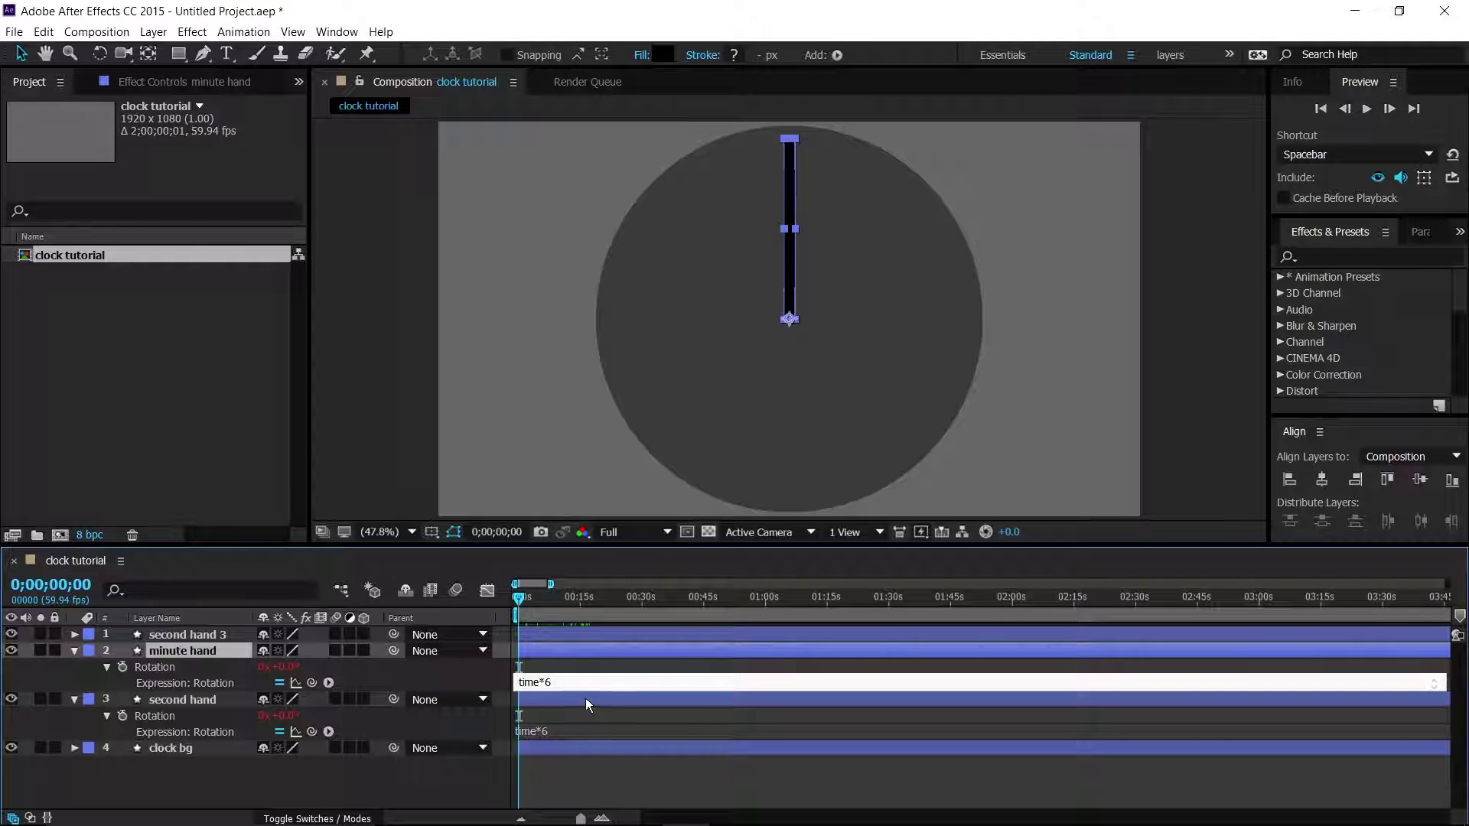
key(BackSpace)
key(BackSpace)
text(/10)
Commit time/10, scrub to about one hour to confirm one minute-hand turn, then return to zero.
click(529, 594)
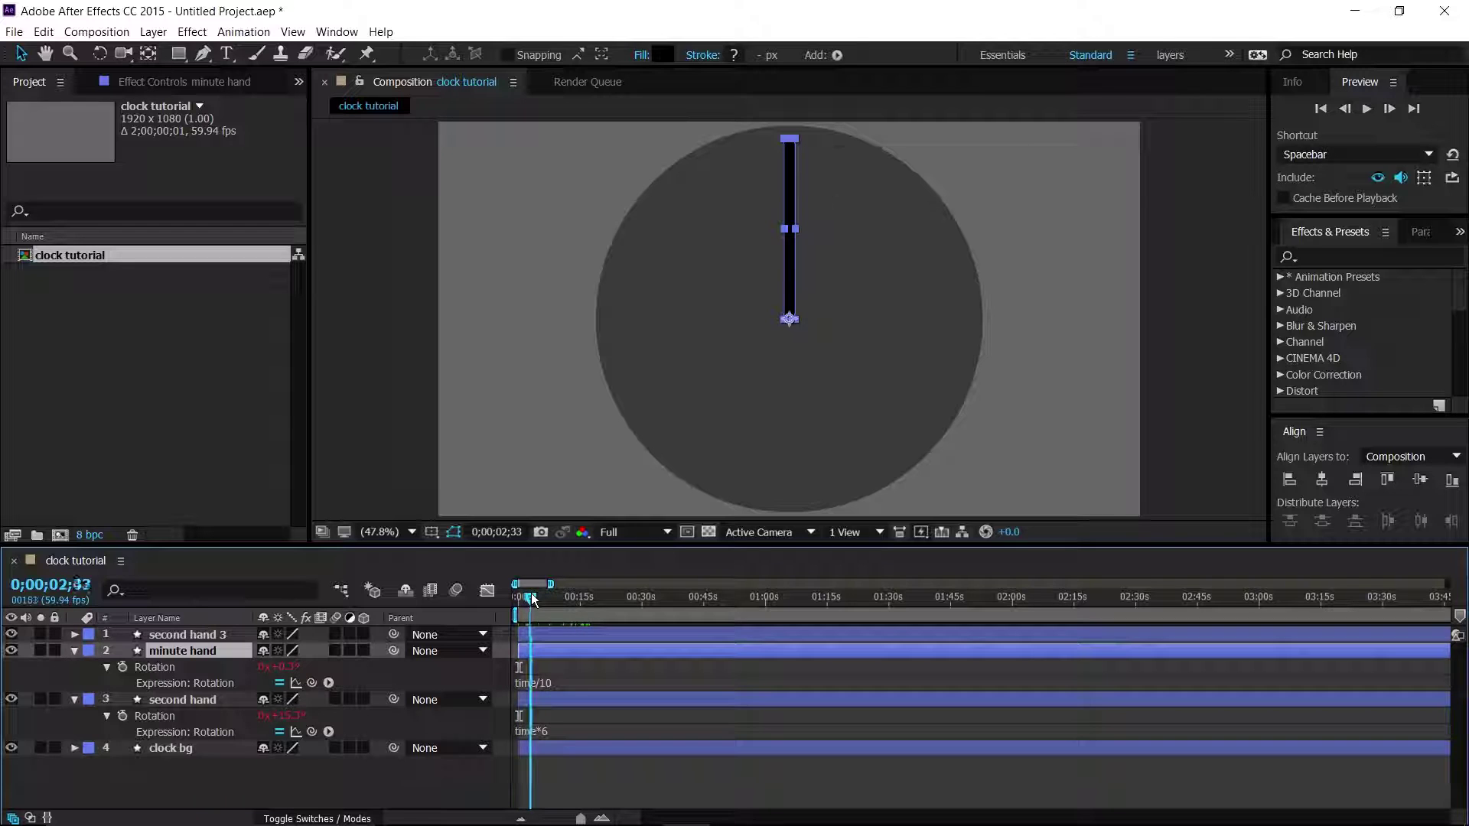
drag(525, 600, 521, 600)
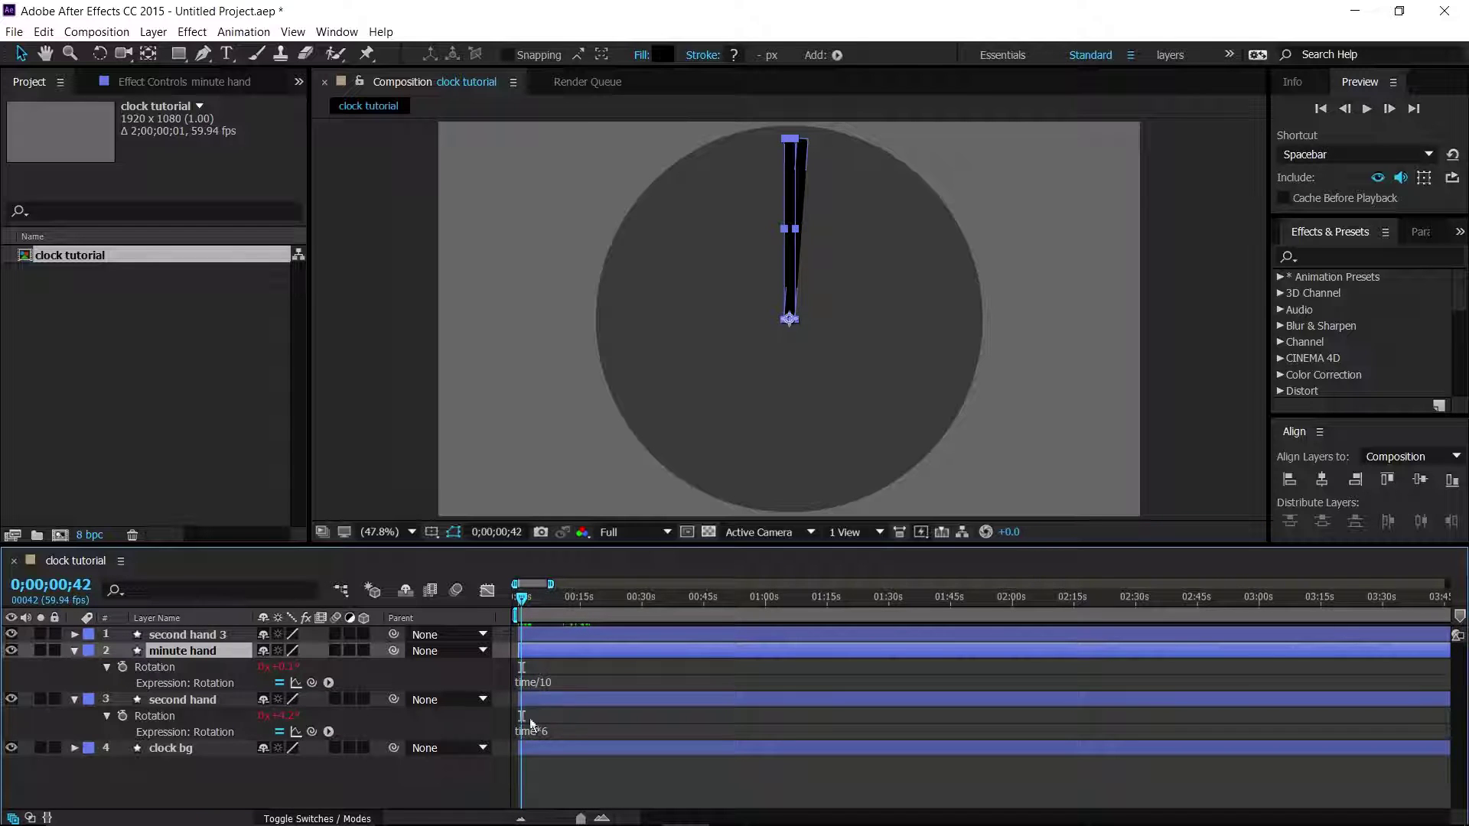
drag(524, 601, 1067, 600)
key(minus)
key(minus)
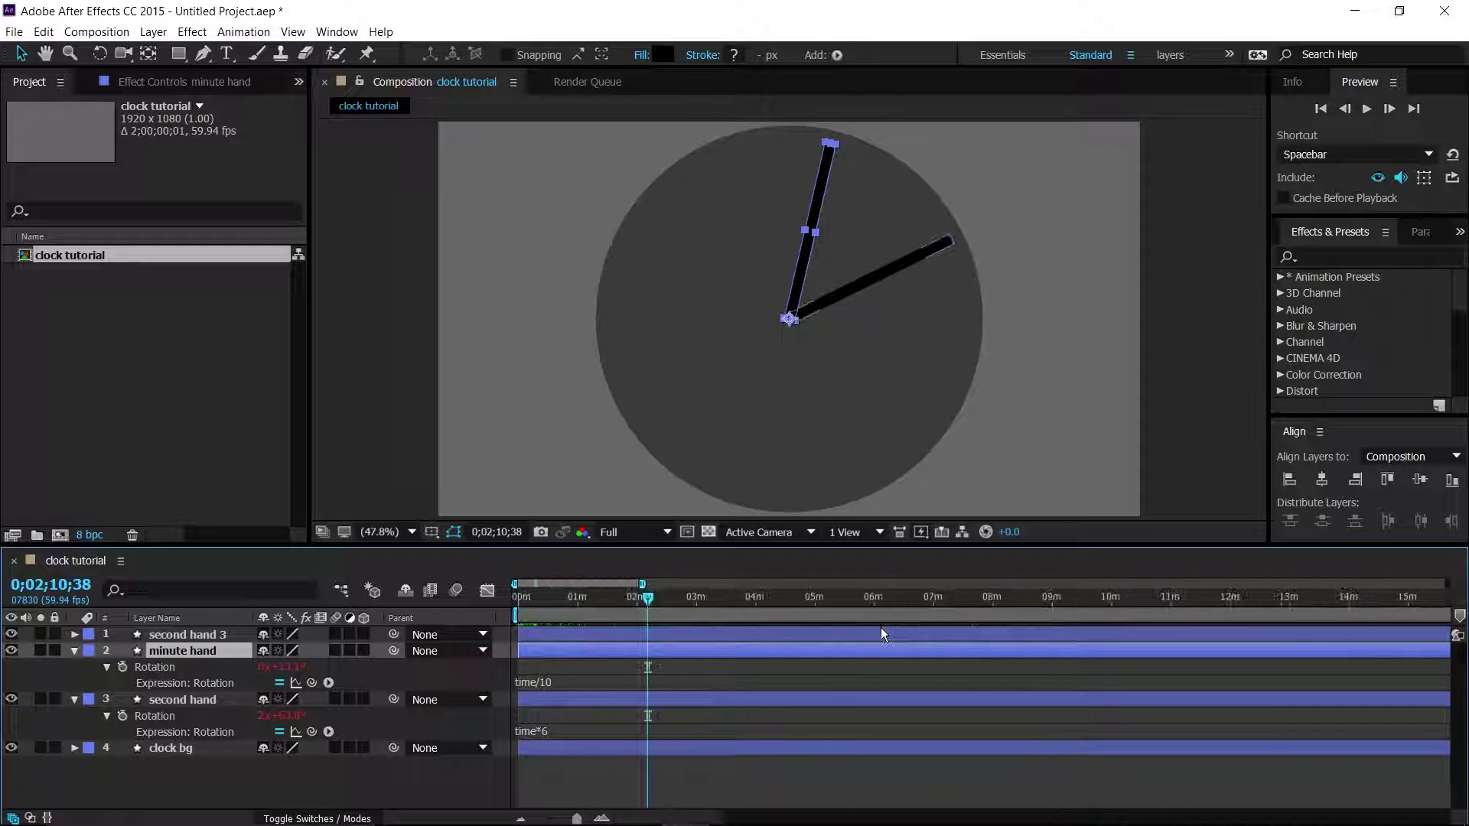
key(minus)
key(minus)
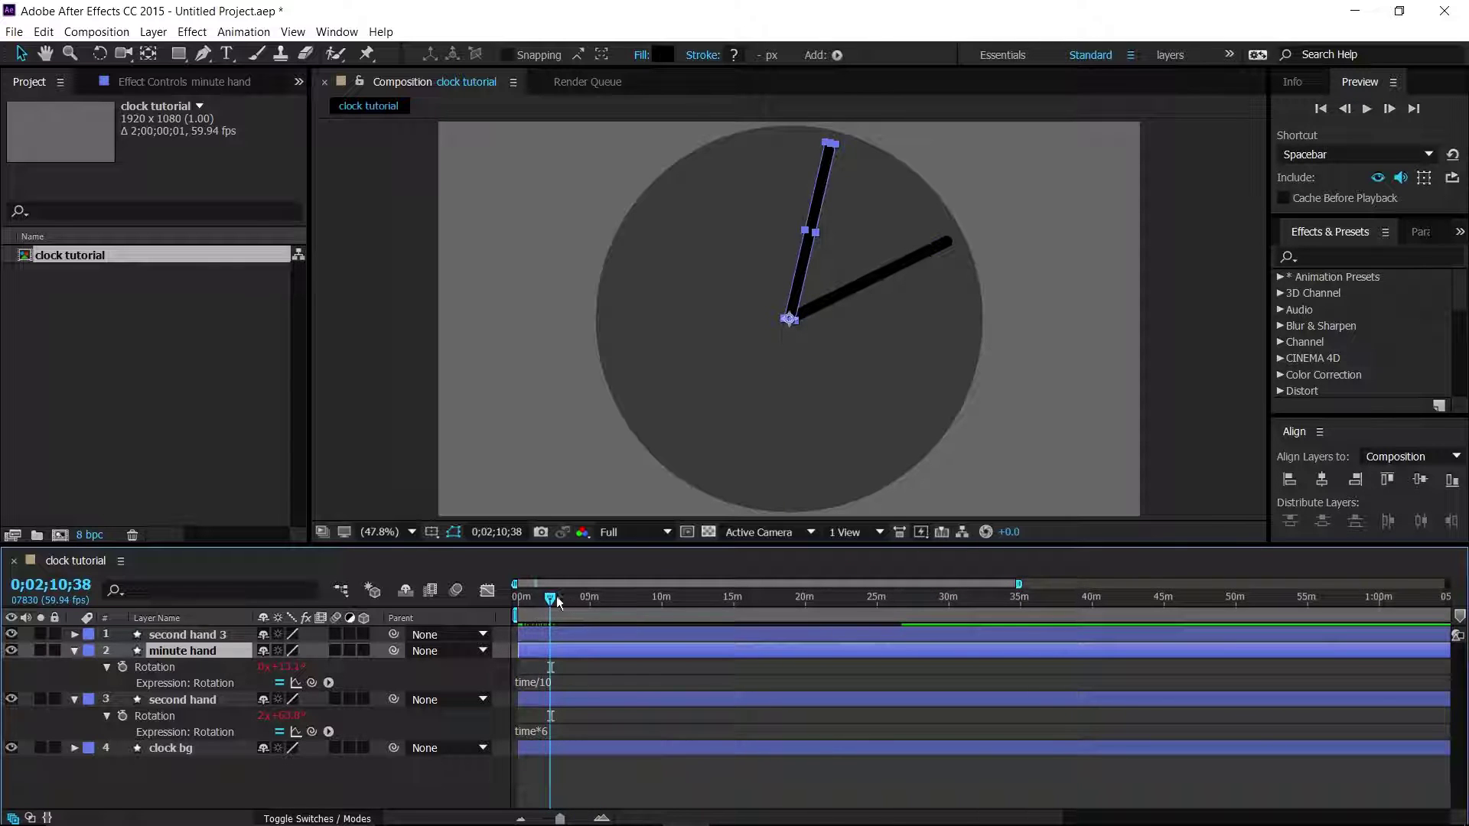
drag(552, 602, 1384, 600)
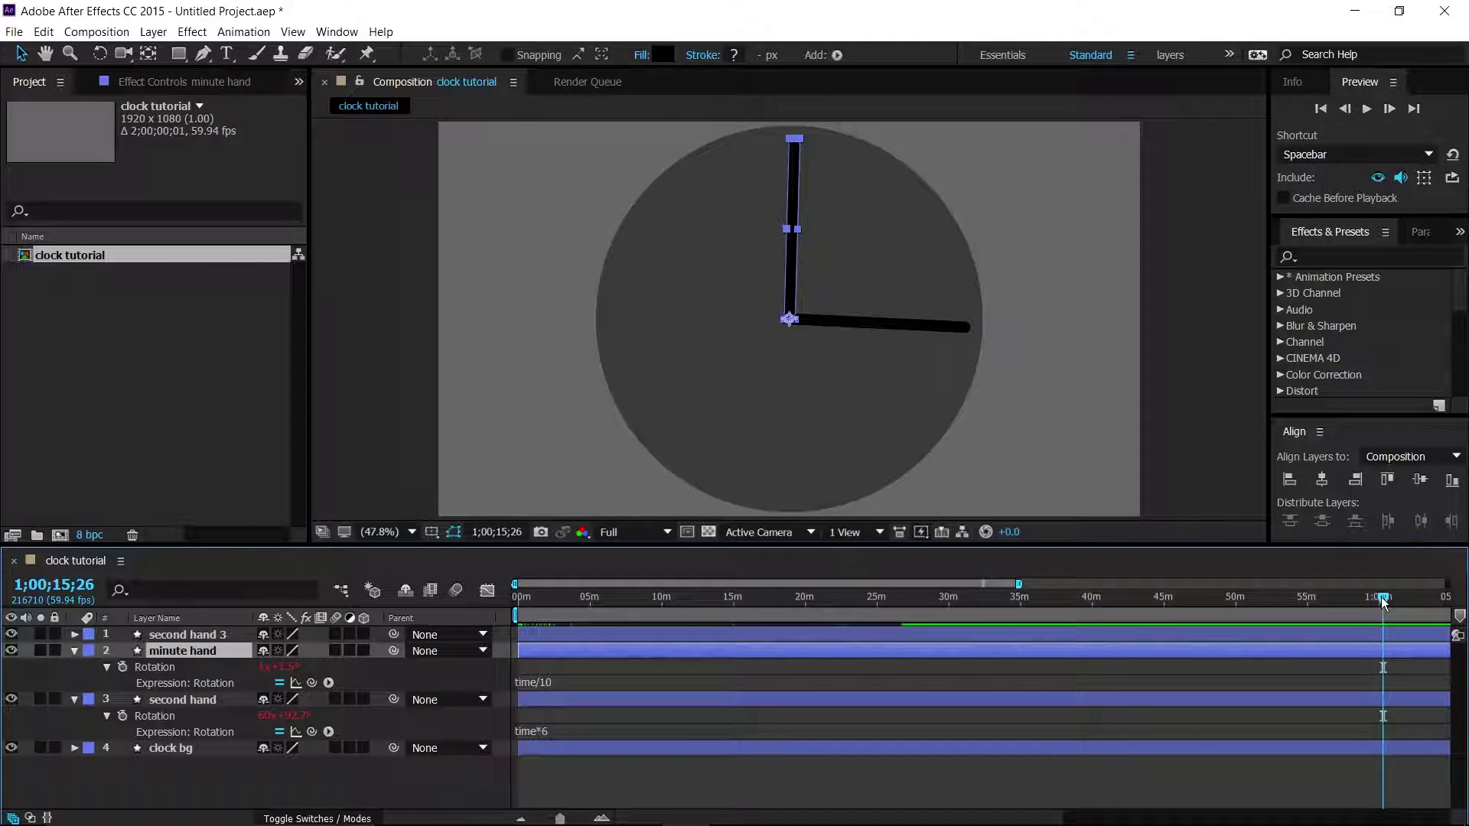
drag(1380, 597, 402, 636)
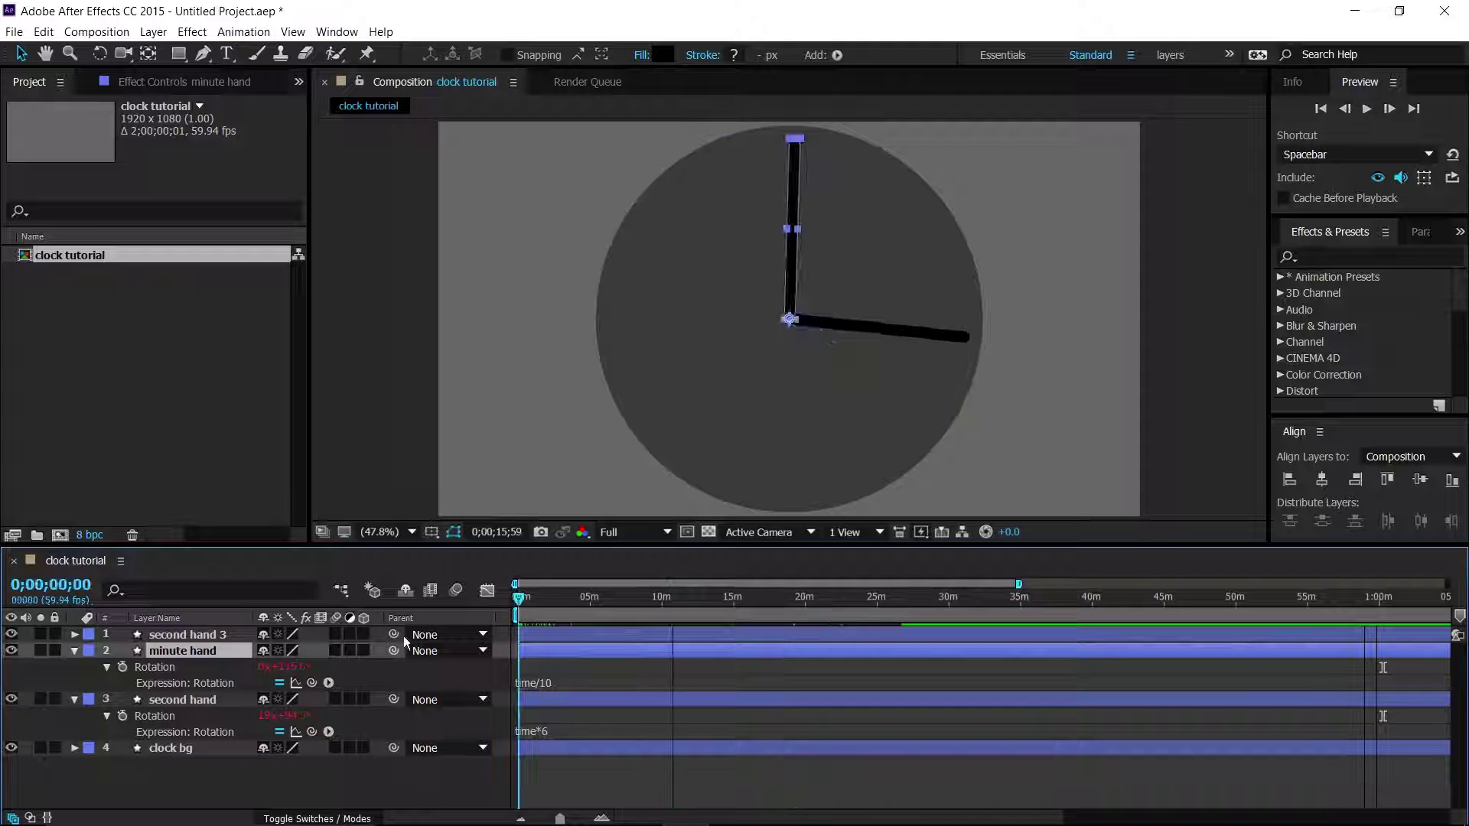
click(420, 786)
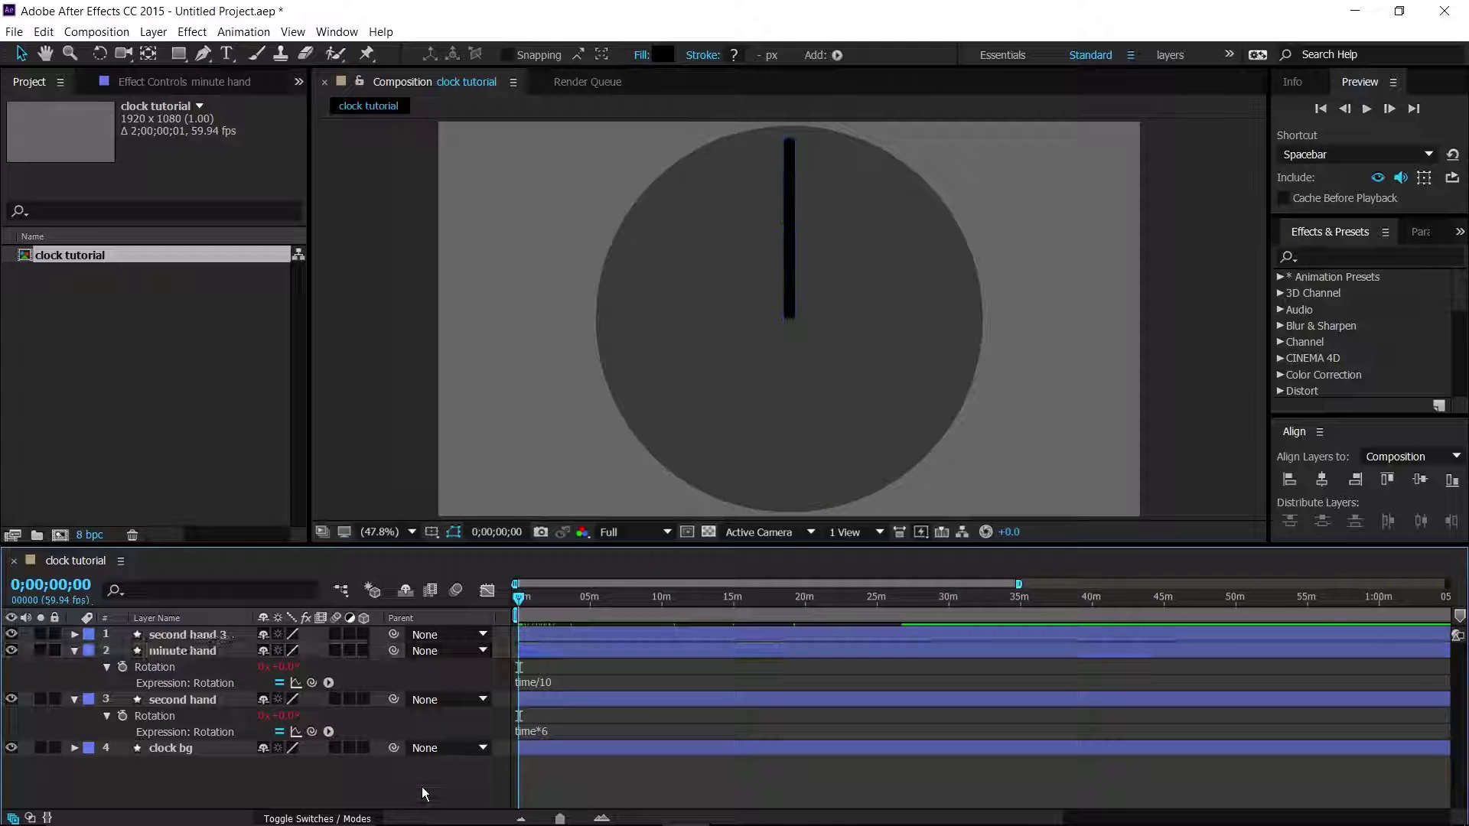
Rename 'second hand 3' to 'hour hand' and show its Rotation with a pasted expression.
click(188, 637)
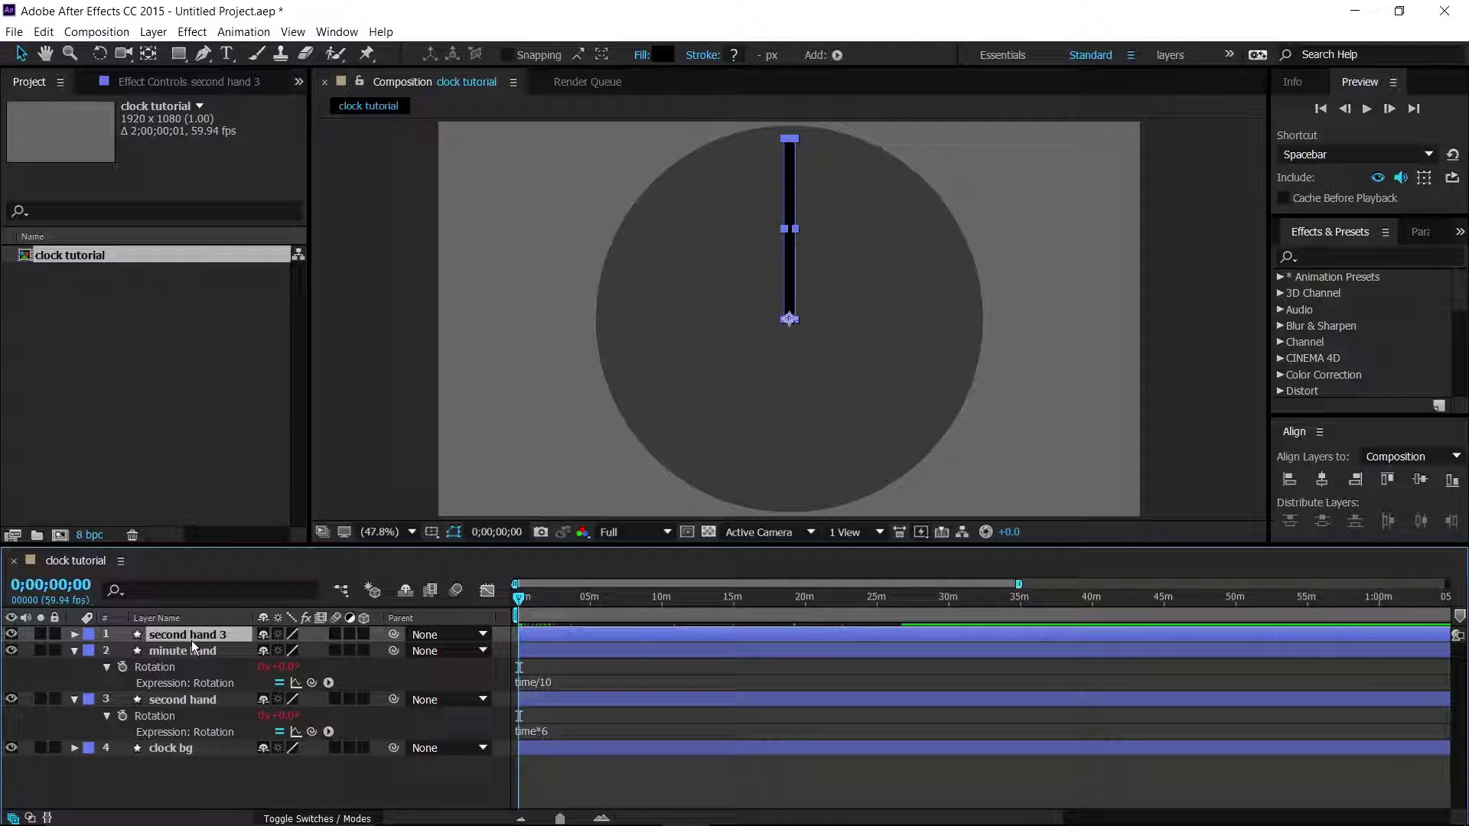
text(hour)
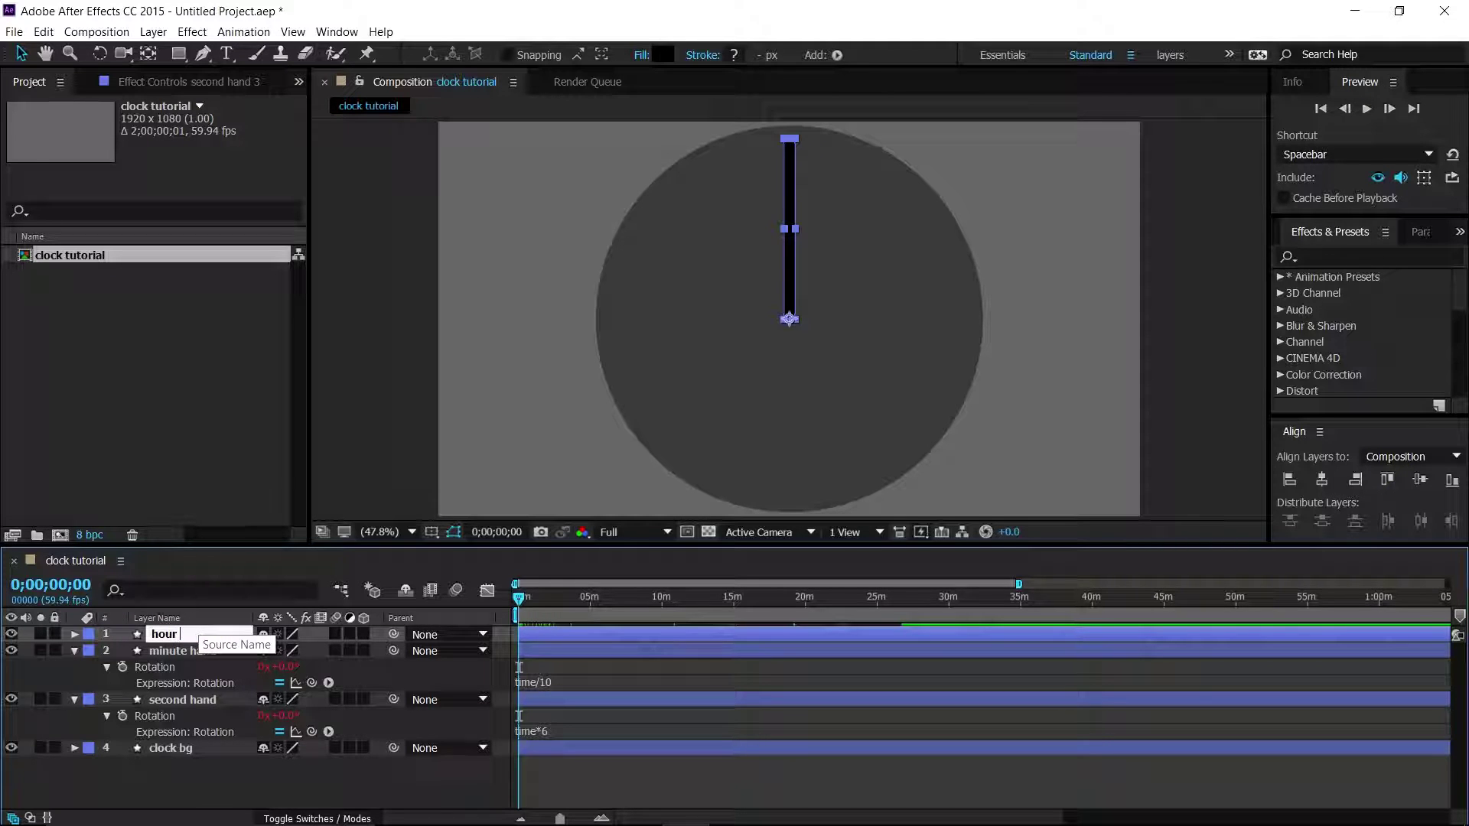
text( hand)
key(Return)
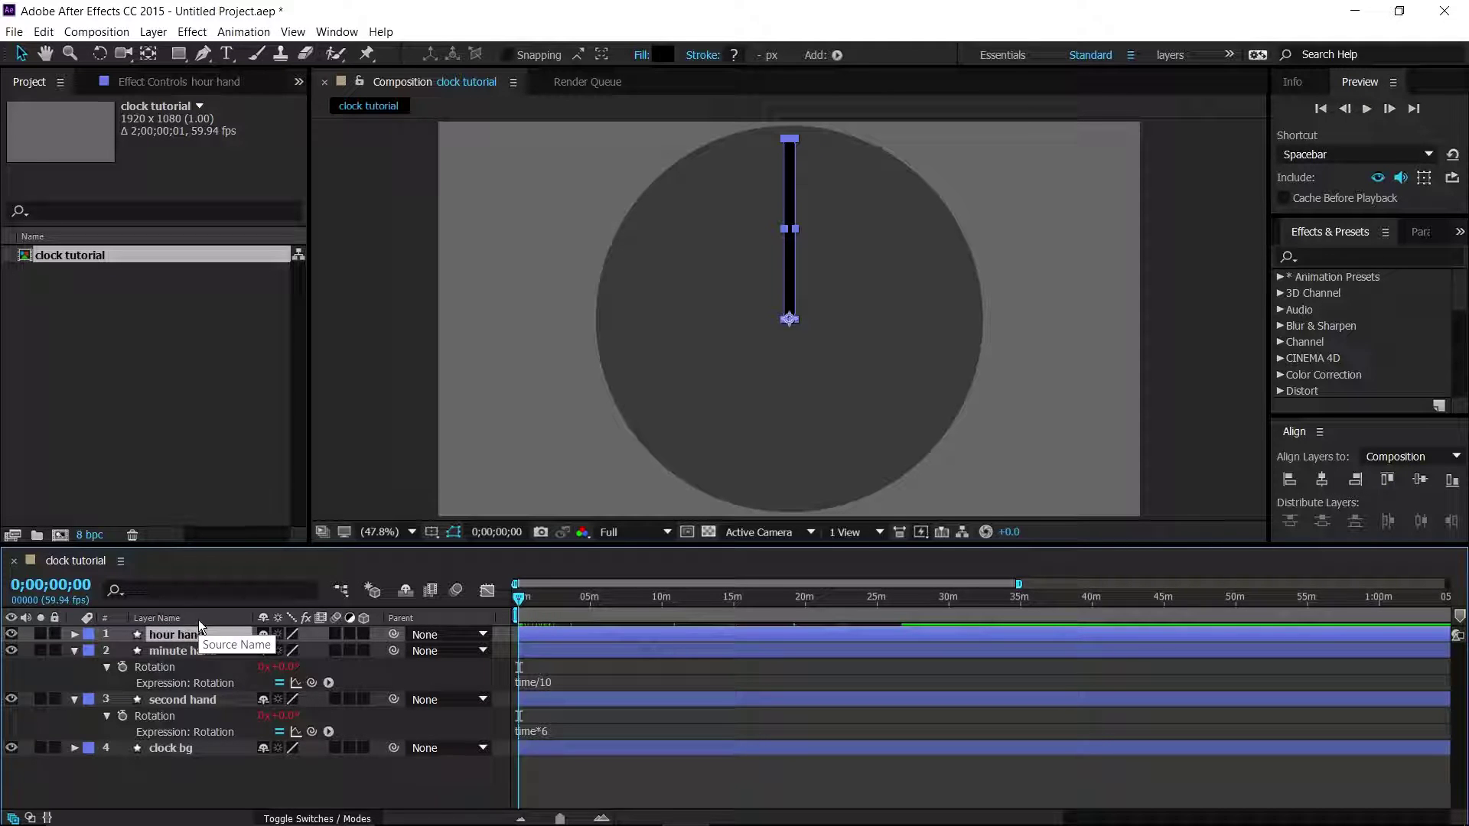
key(r)
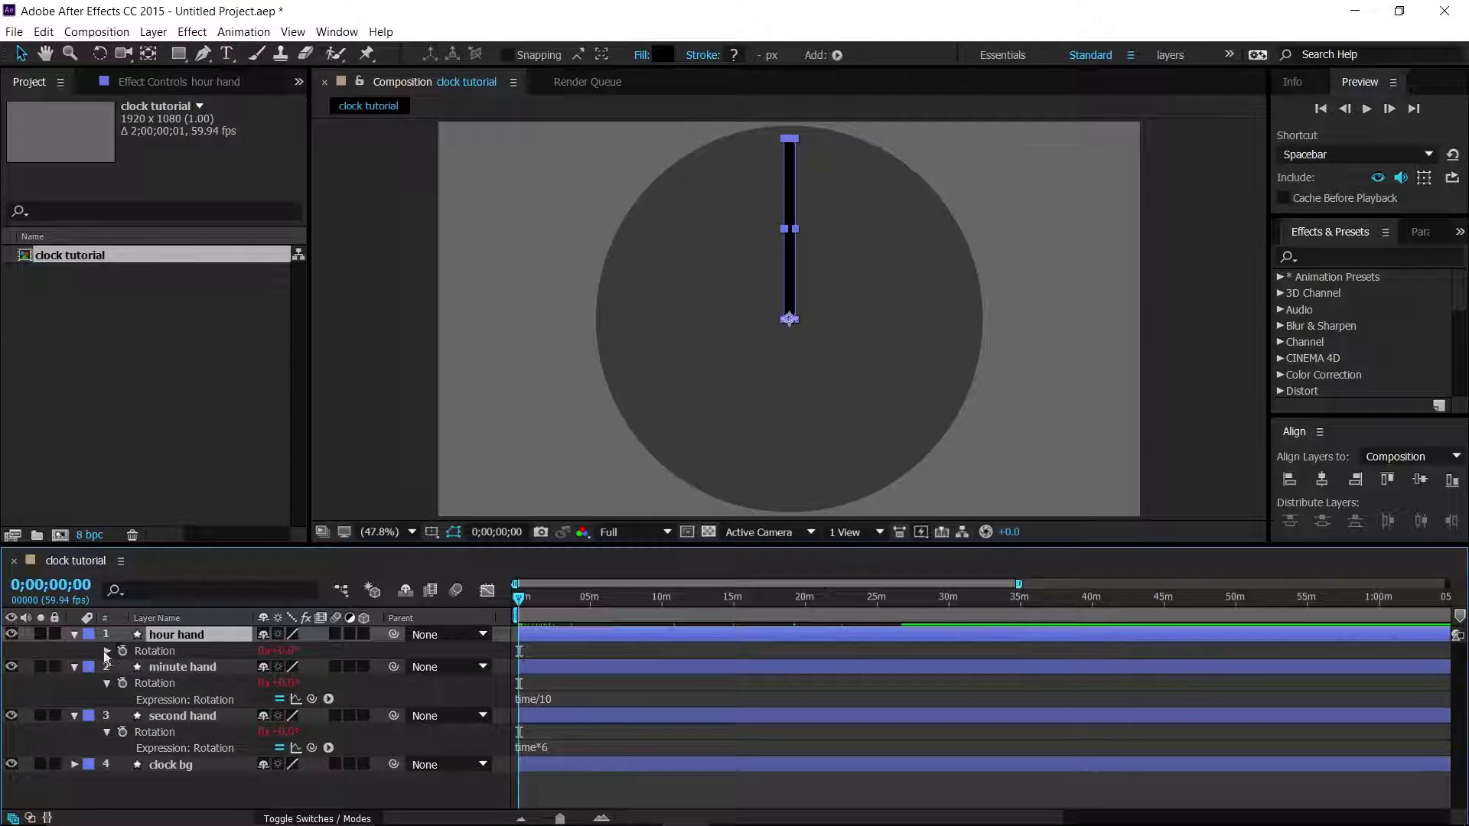
text(time*6)
Change the hour hand's Rotation expression from time*6 to time/120.
click(563, 666)
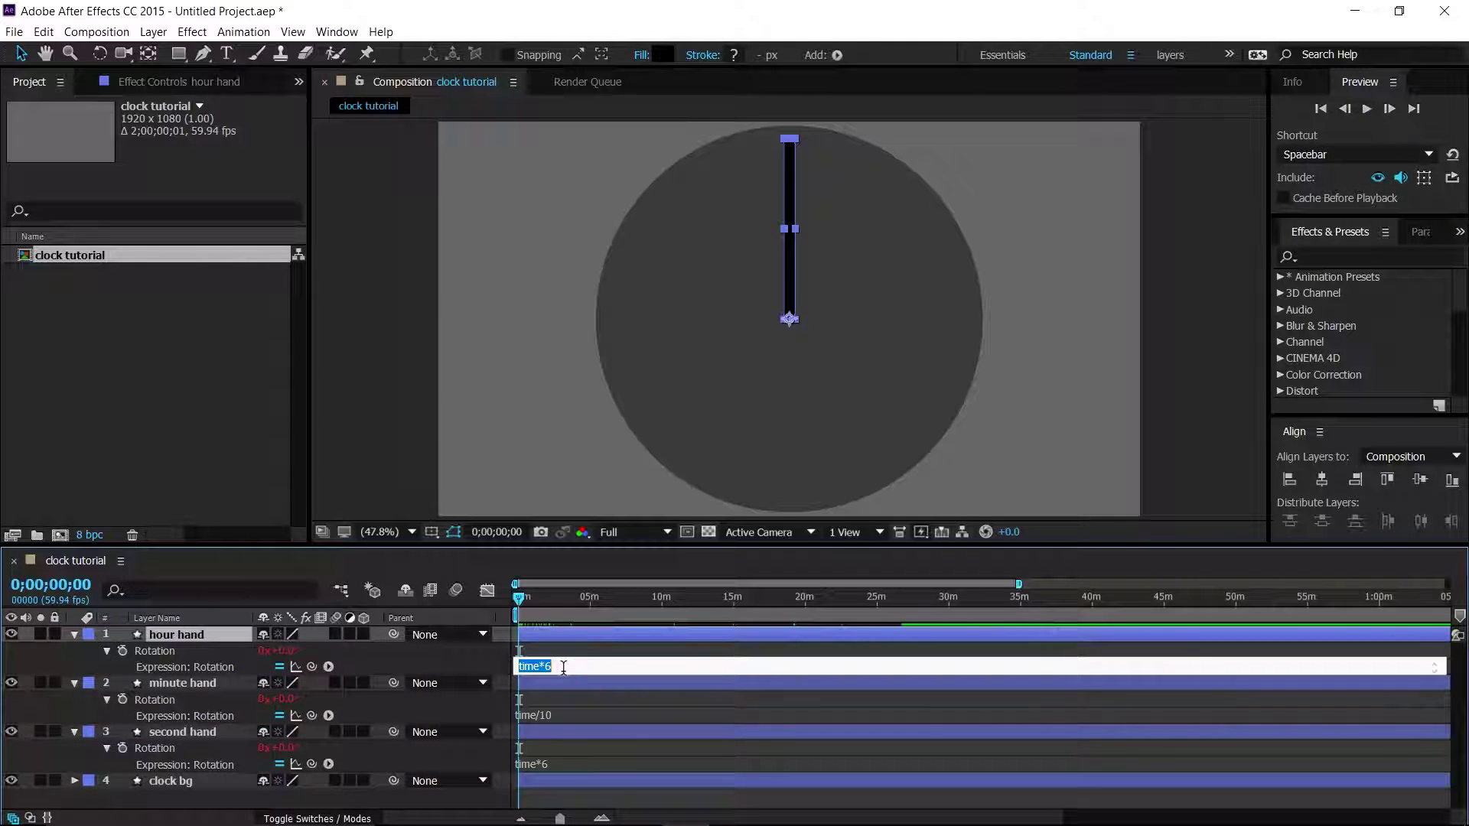
click(563, 666)
key(BackSpace)
key(BackSpace)
text(/120)
click(483, 658)
Preview the three hands turning, collapse the layers, and scrub to about 15½ minutes.
mouse_move(521, 602)
mouse_down()
mouse_move(575, 597)
mouse_move(516, 602)
mouse_up()
click(548, 648)
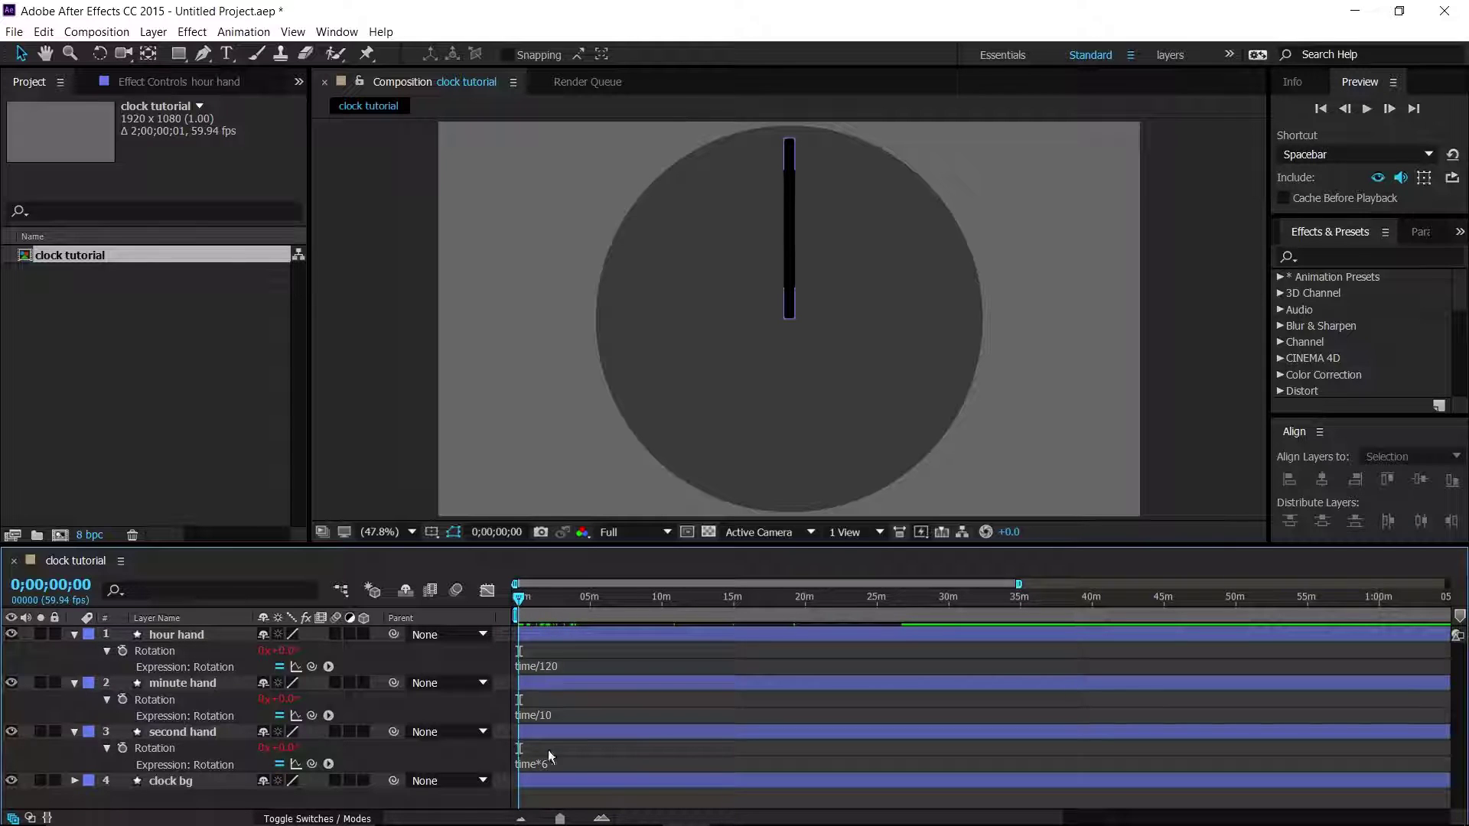
key(ctrl+shift+a)
key(space)
key(space)
click(74, 634)
click(75, 650)
key(ctrl+shift+a)
drag(538, 594, 742, 595)
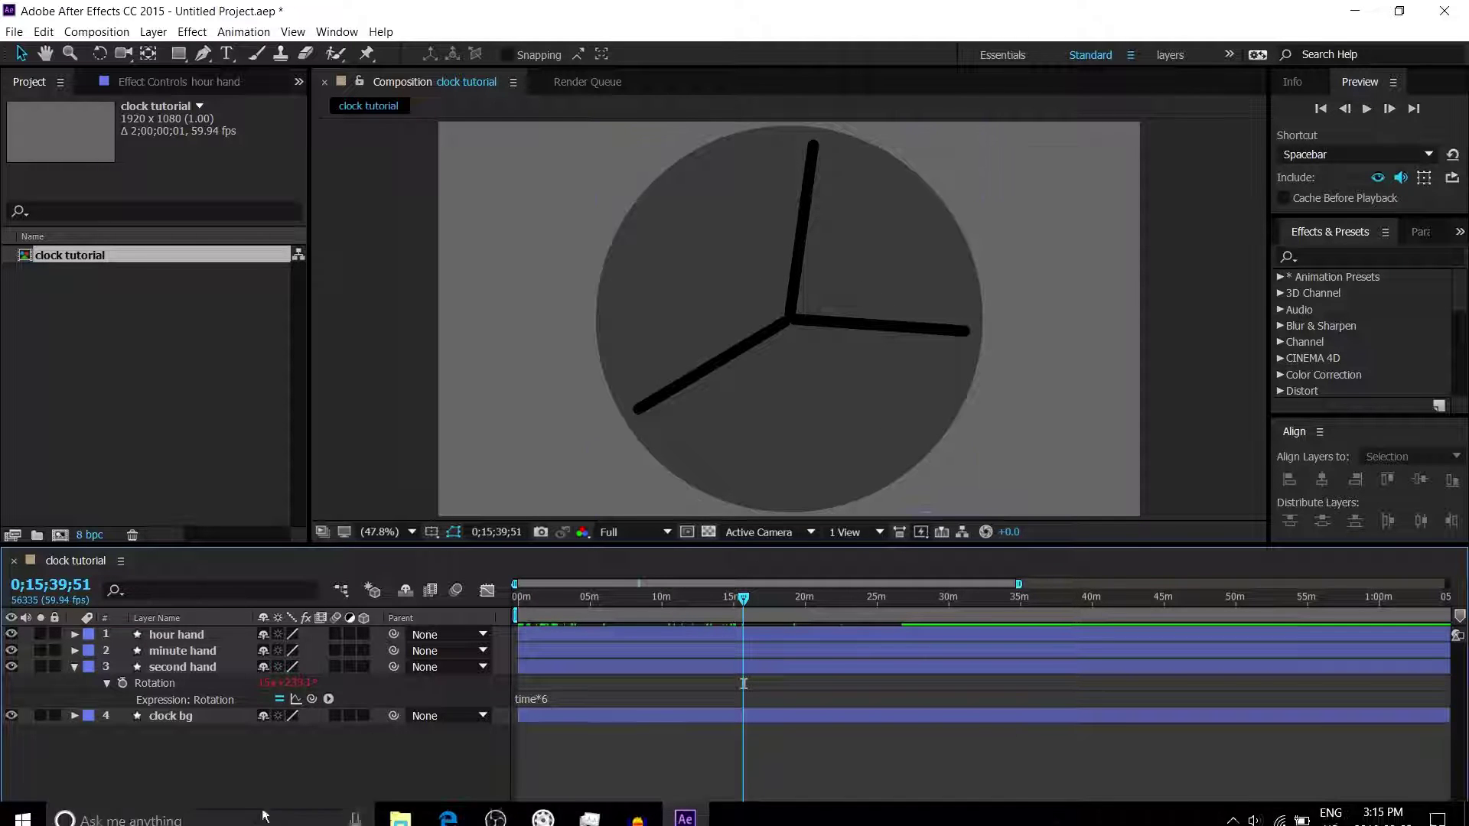
Scrub to about 16½ minutes, collapse the second hand's properties, and select second through hour hands.
mouse_move(741, 600)
mouse_down()
mouse_move(1399, 597)
mouse_move(916, 624)
mouse_move(757, 605)
mouse_up()
click(191, 776)
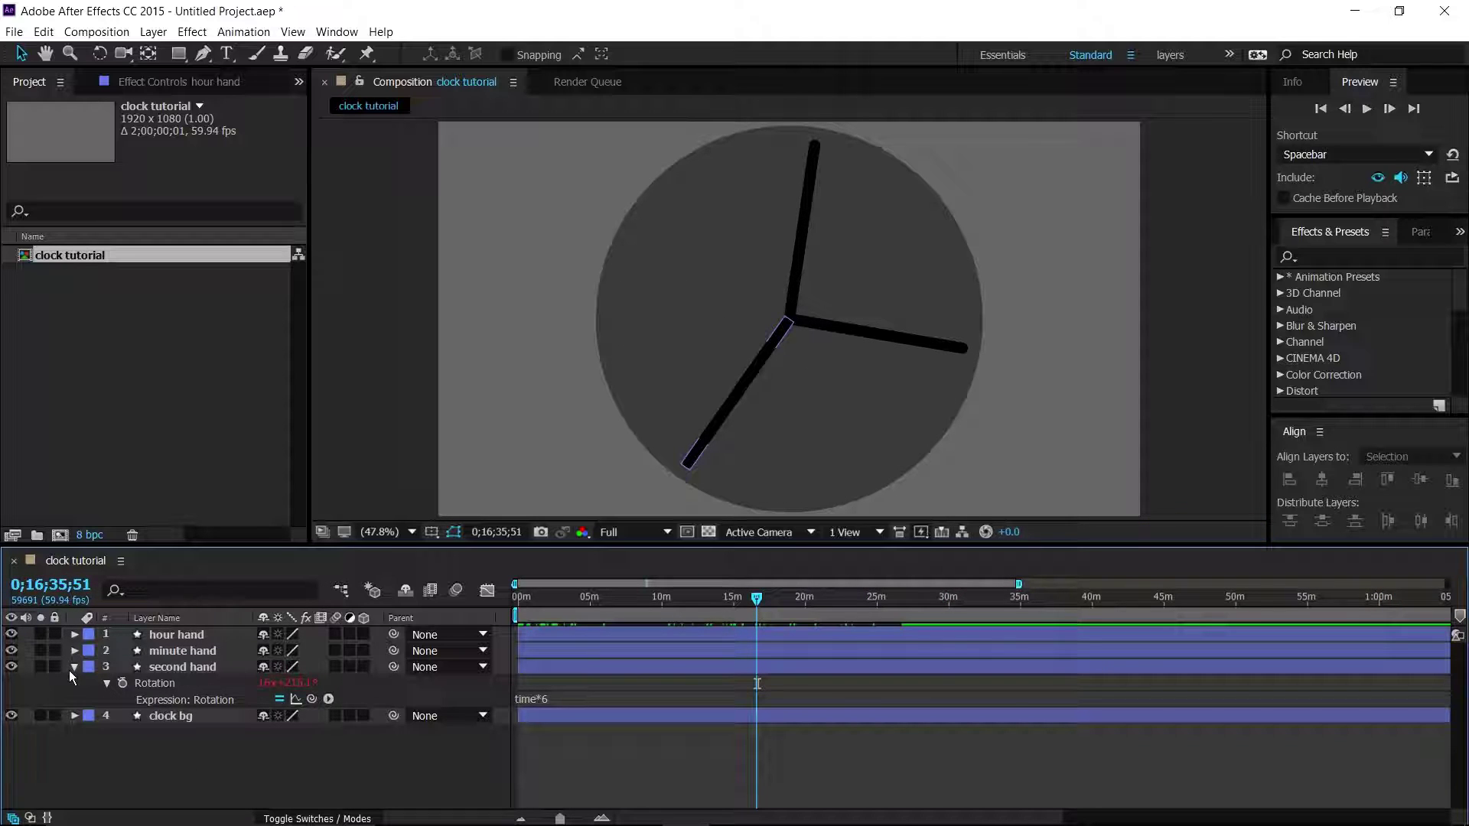
click(74, 667)
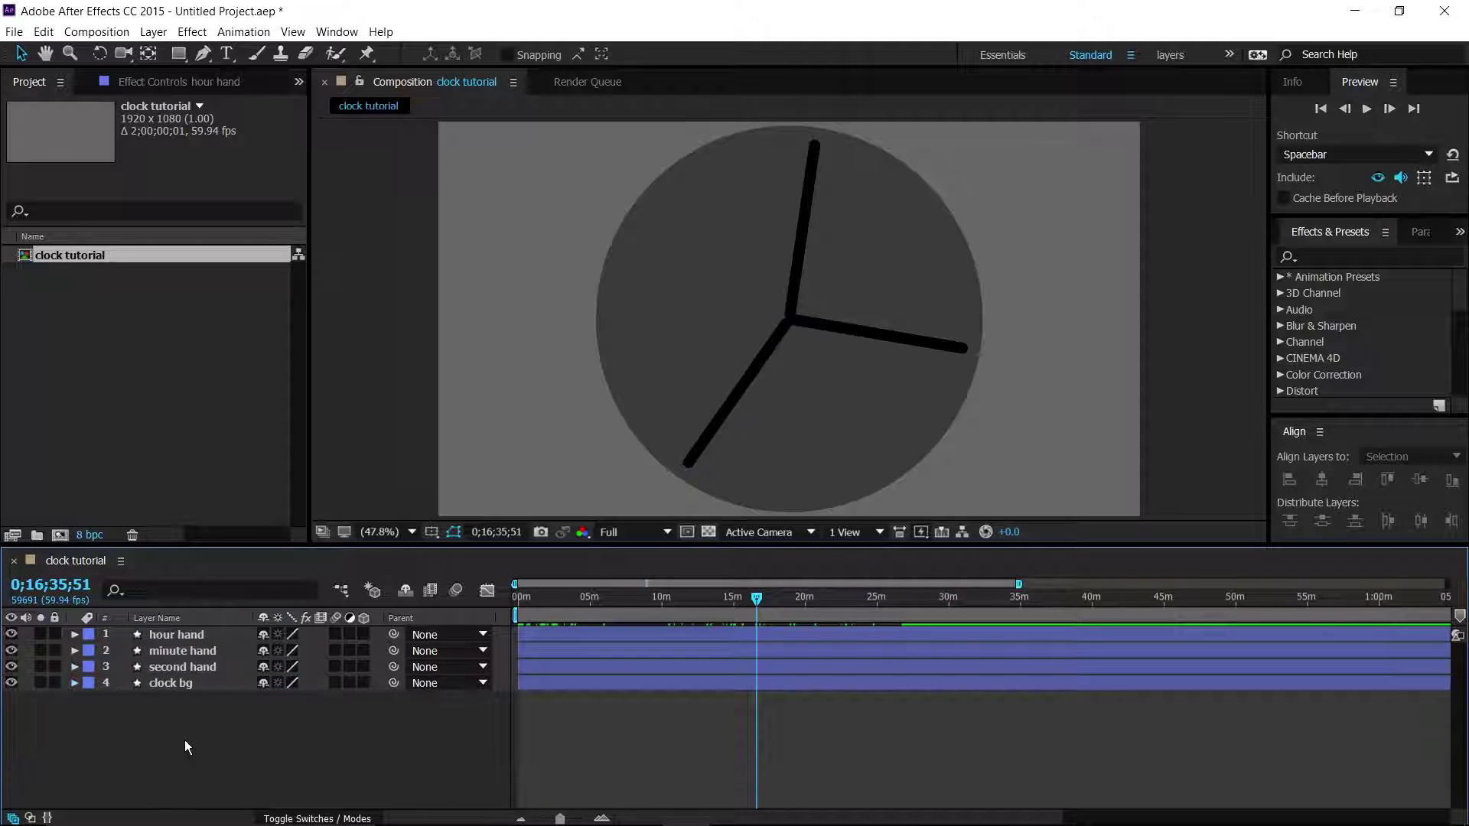
click(166, 668)
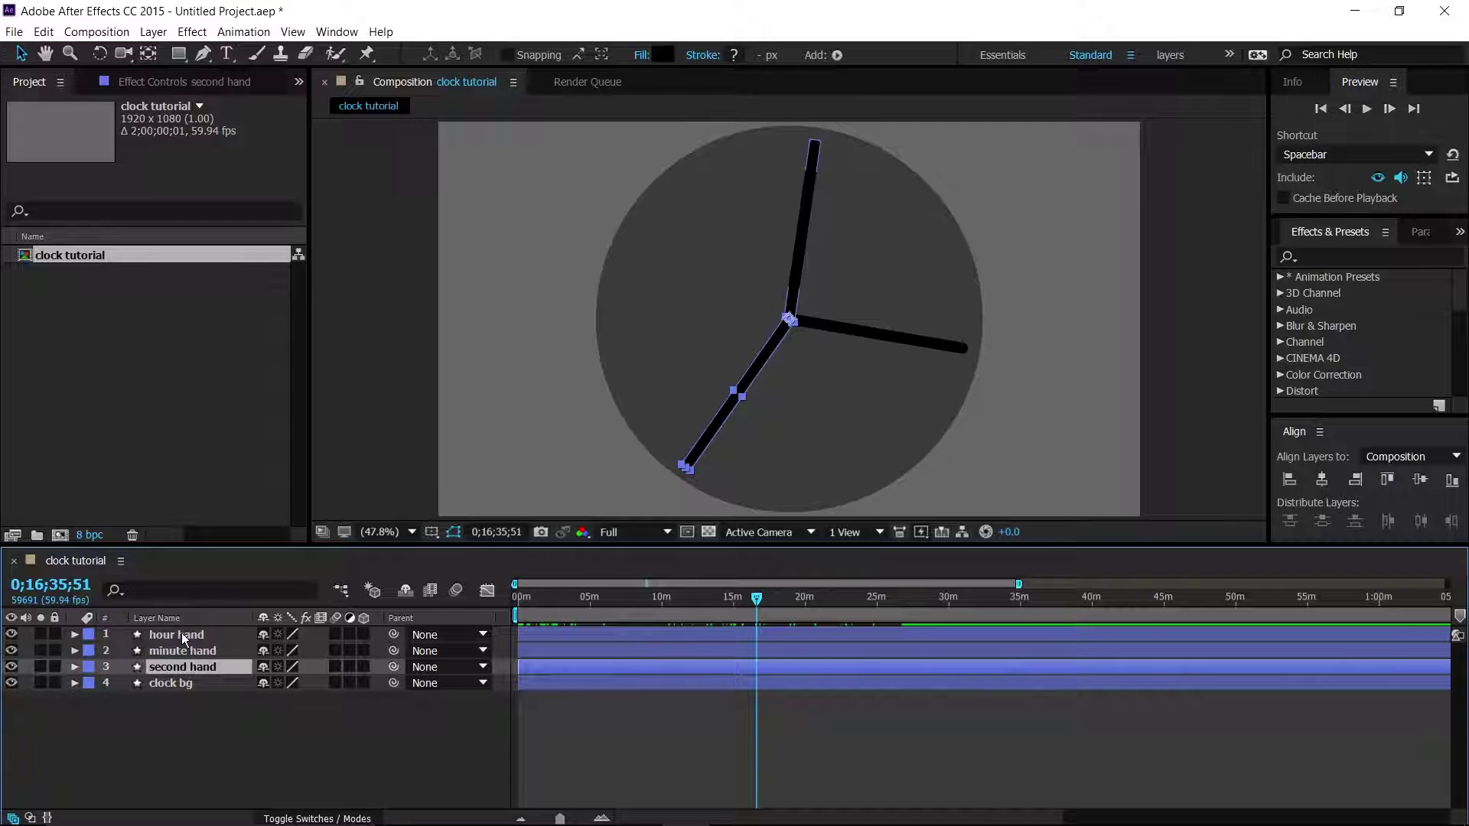
ctrl+click(181, 634)
Select all three hands and show their expressions time/120, time/10 and time*6.
ctrl+click(187, 645)
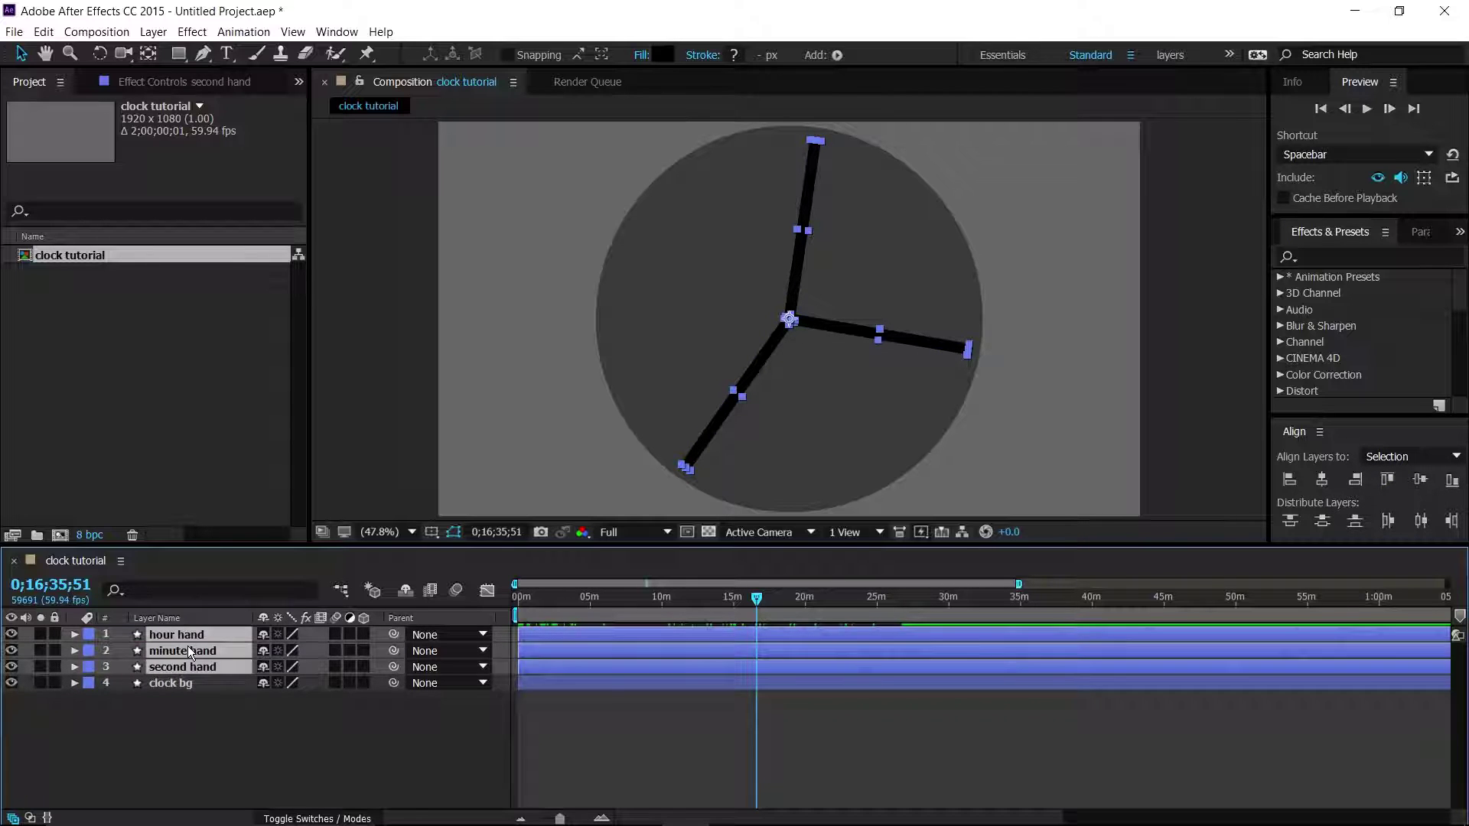
key(r)
key(ctrl+shift+a)
alt+click(122, 650)
text(time/120)
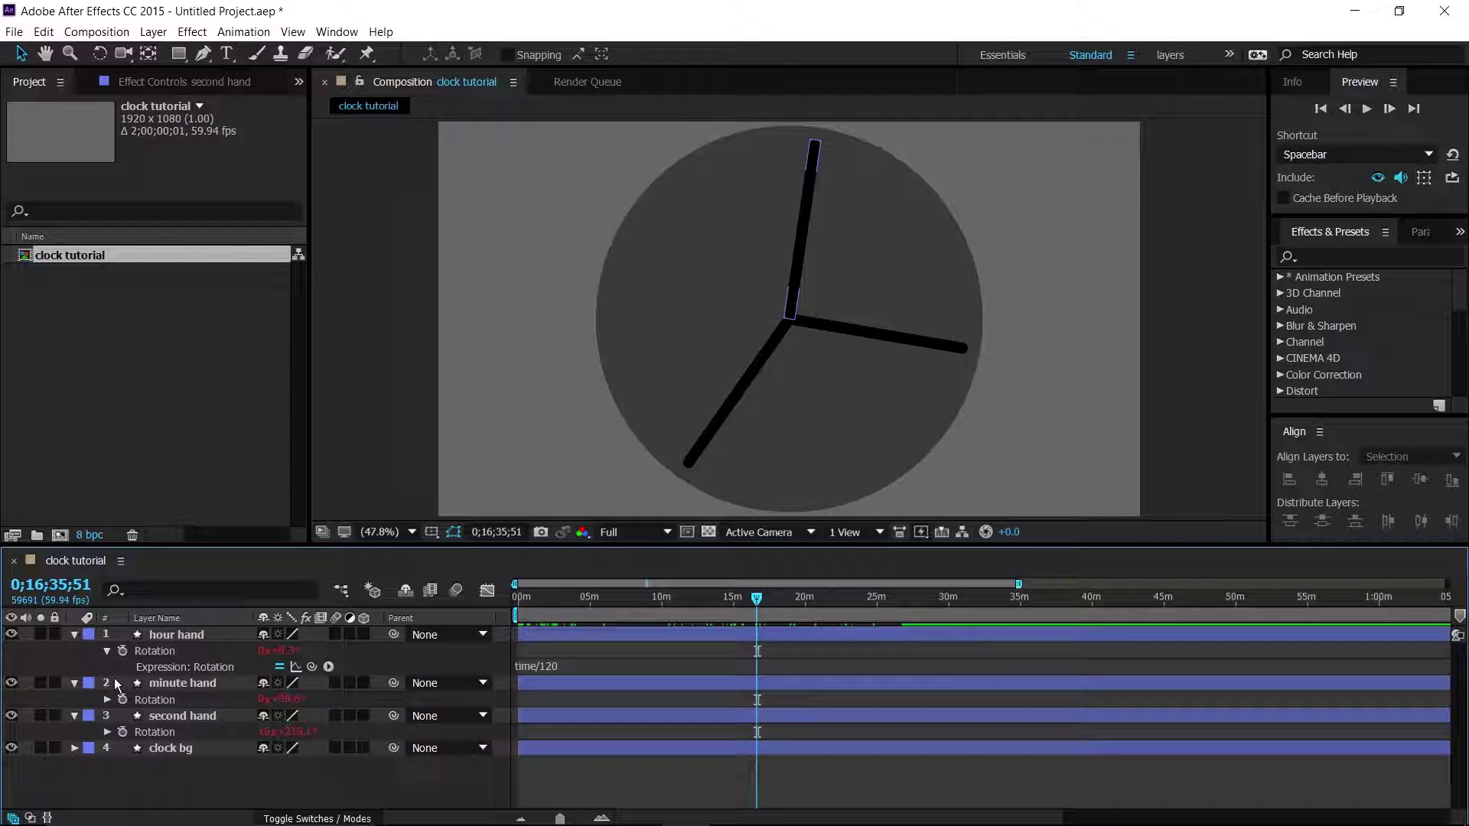
alt+click(122, 700)
text(time/10)
alt+click(122, 747)
text(time*6)
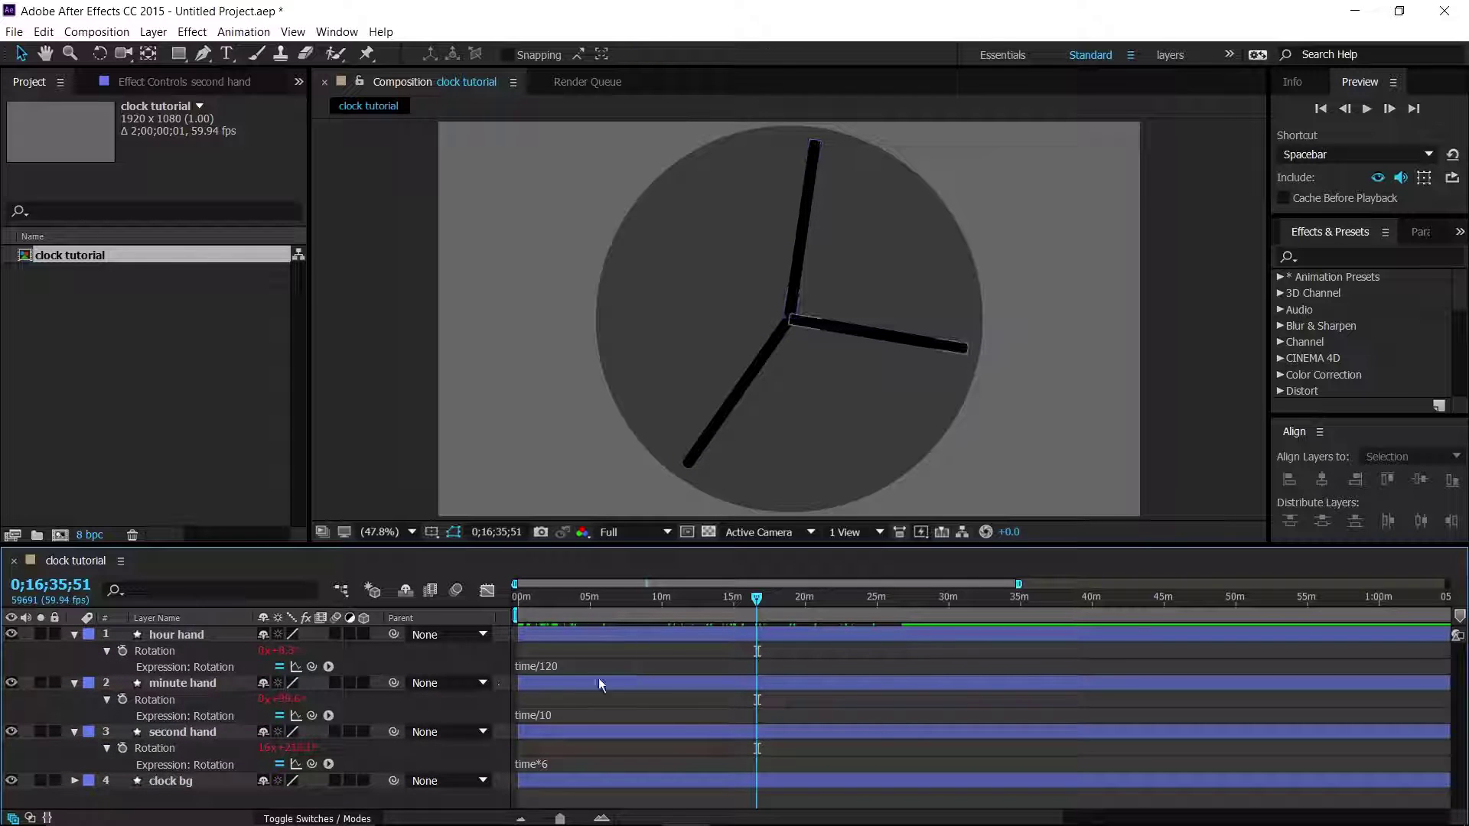
Wrap the hour hand's expression in parentheses as (time/120).
click(566, 667)
click(574, 668)
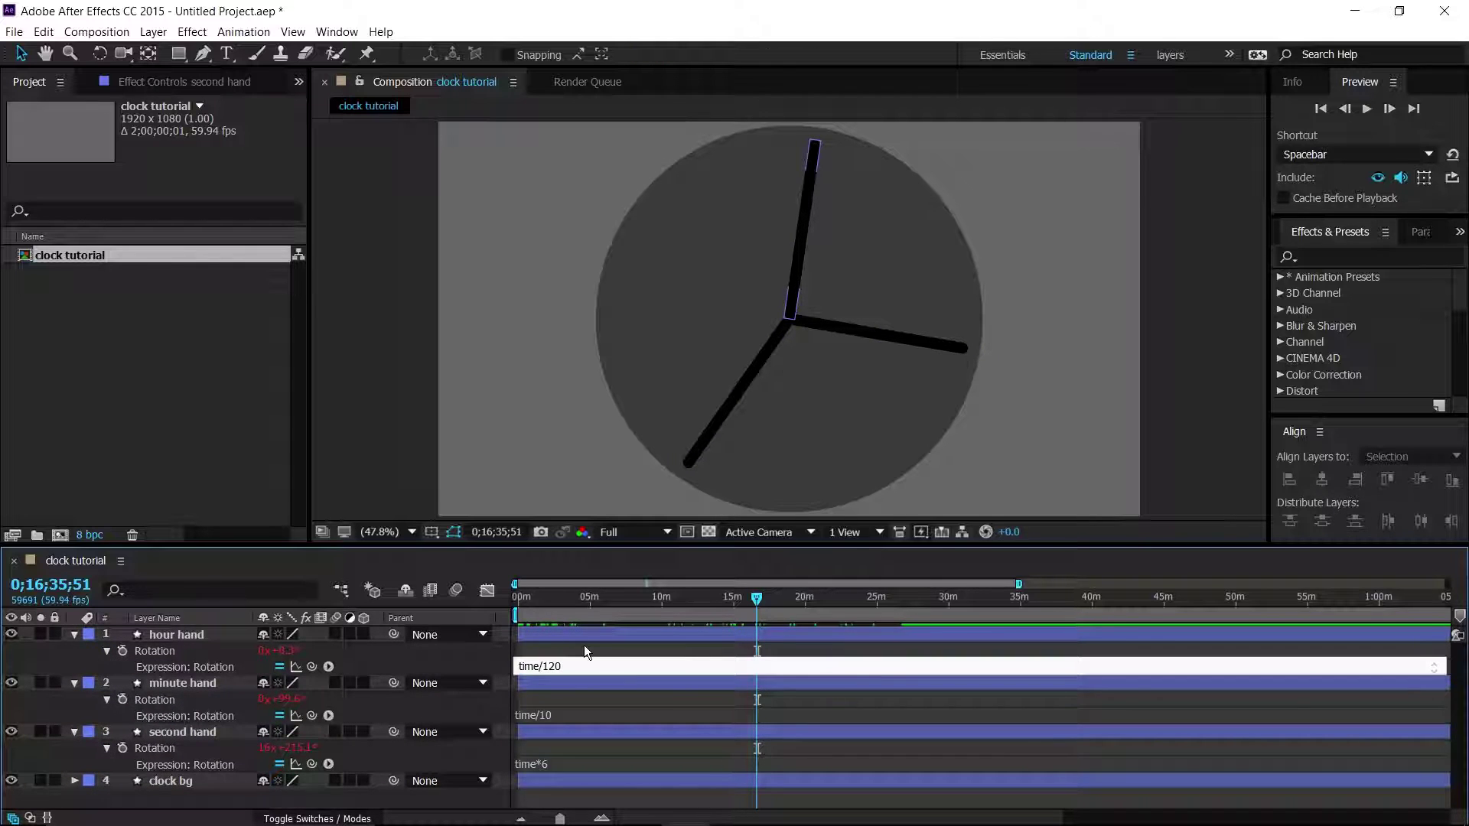
text())
key(Home)
text(()
click(562, 714)
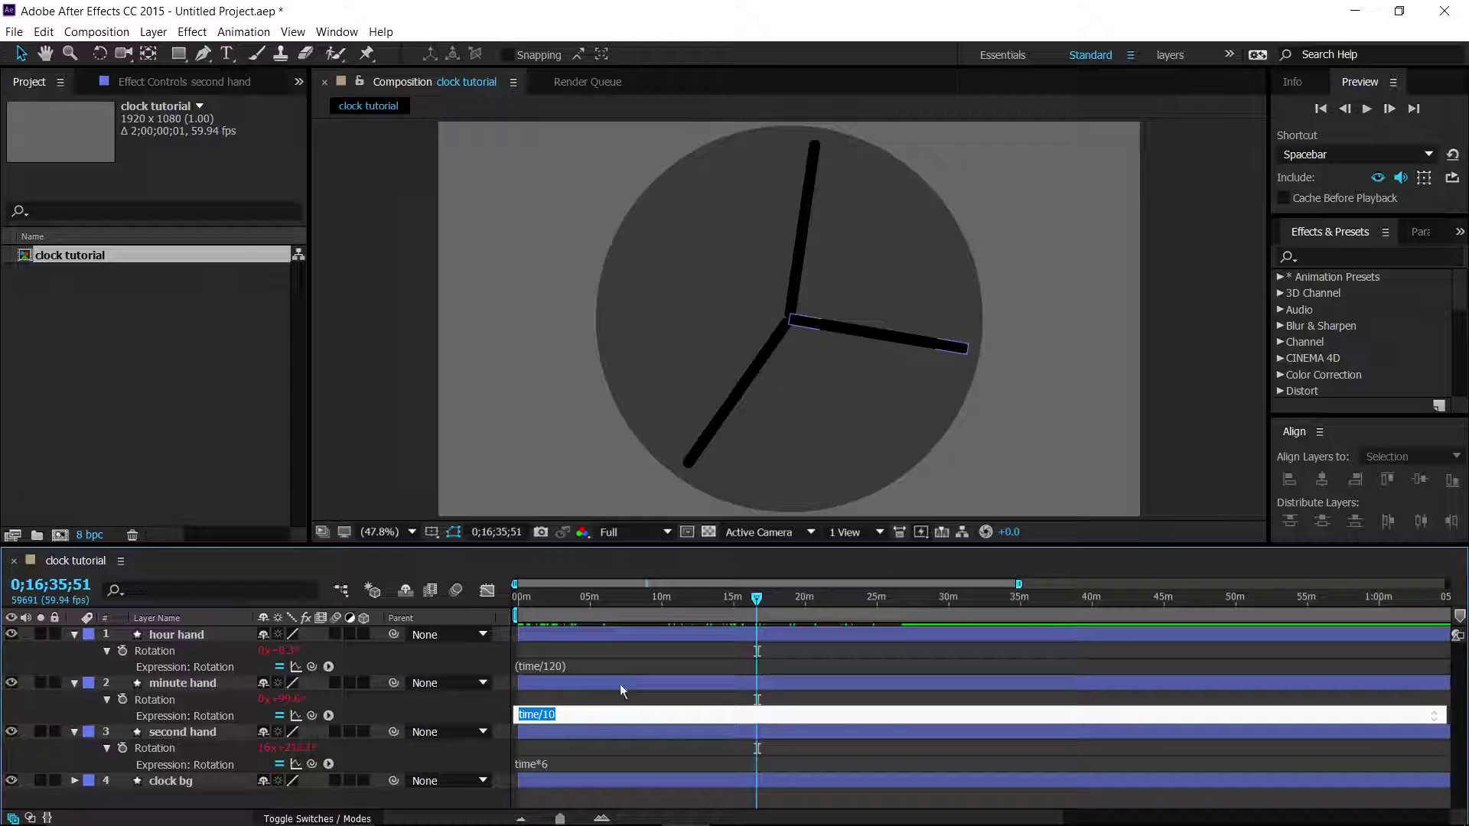
Bracket the minute and second hand expressions as (time/10) and (time*6).
click(591, 714)
click(521, 714)
text(()
click(579, 761)
click(563, 764)
text())
key(Home)
text(()
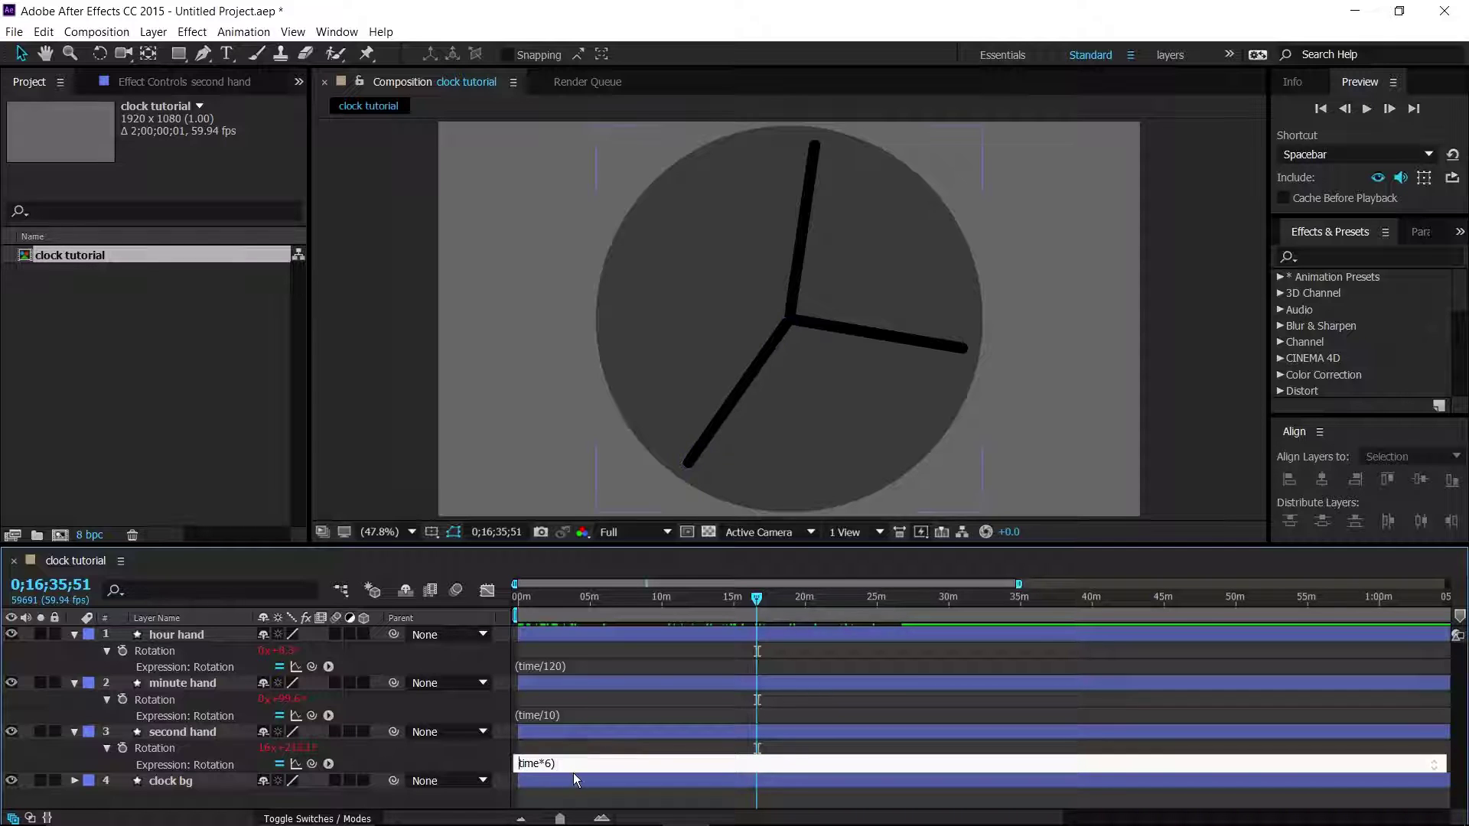
Finish the second hand's edit and add a new Null Object layer.
click(448, 801)
right_click(447, 801)
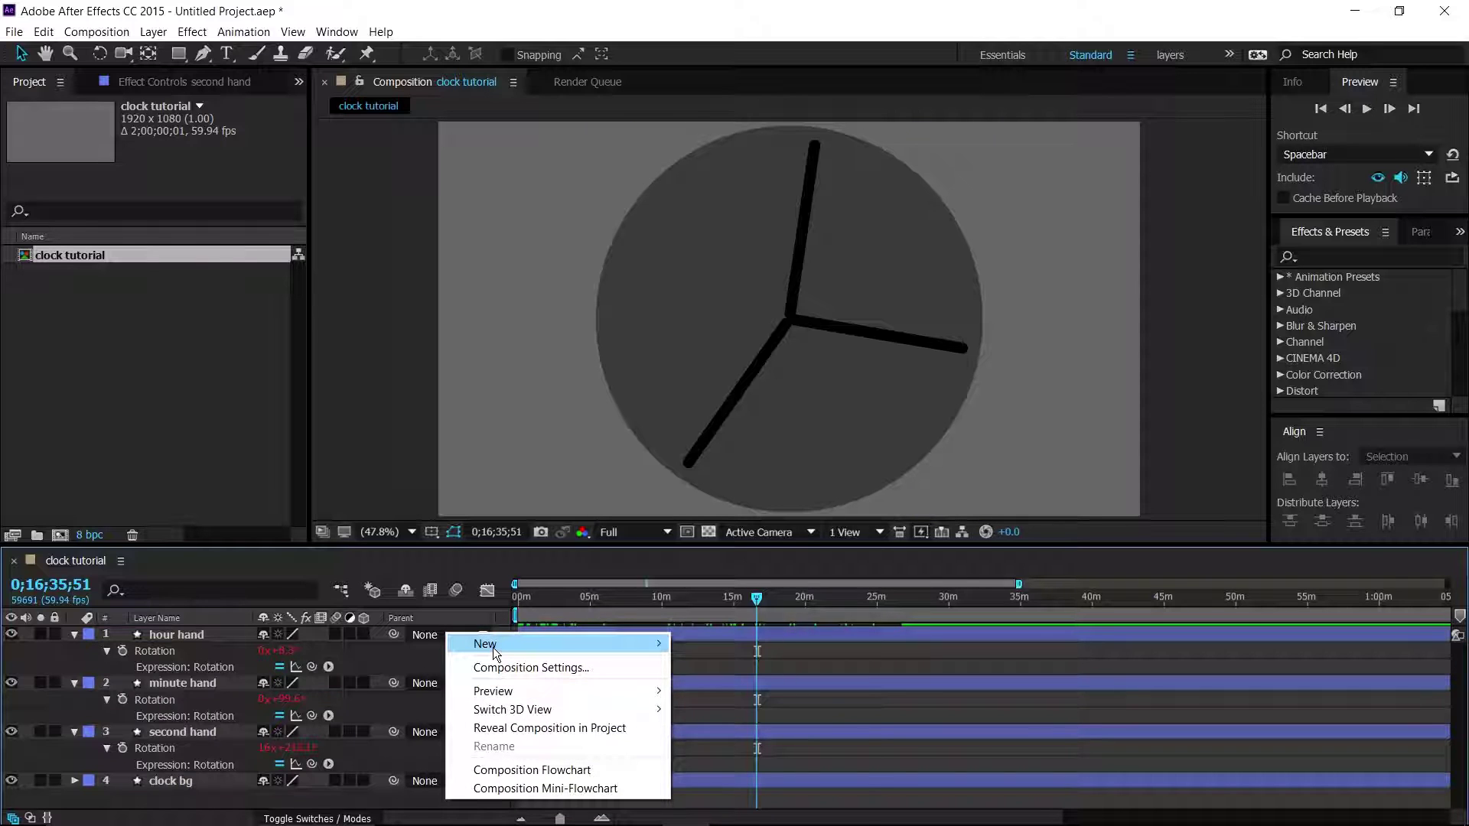
mouse_move(492, 645)
click(723, 741)
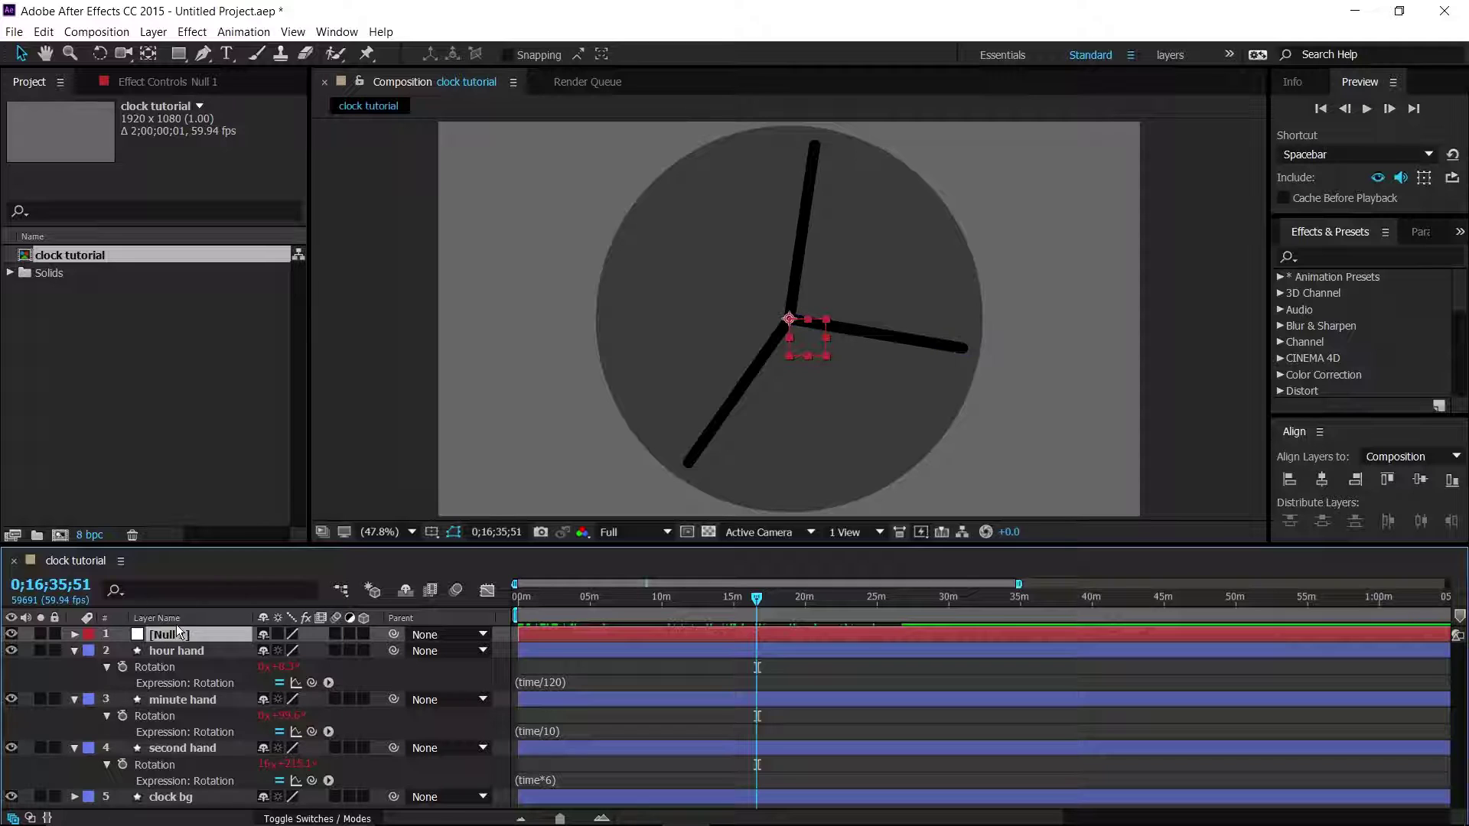
Search Effects & Presets for 'slider' and apply Slider Control to Null 1.
click(1335, 242)
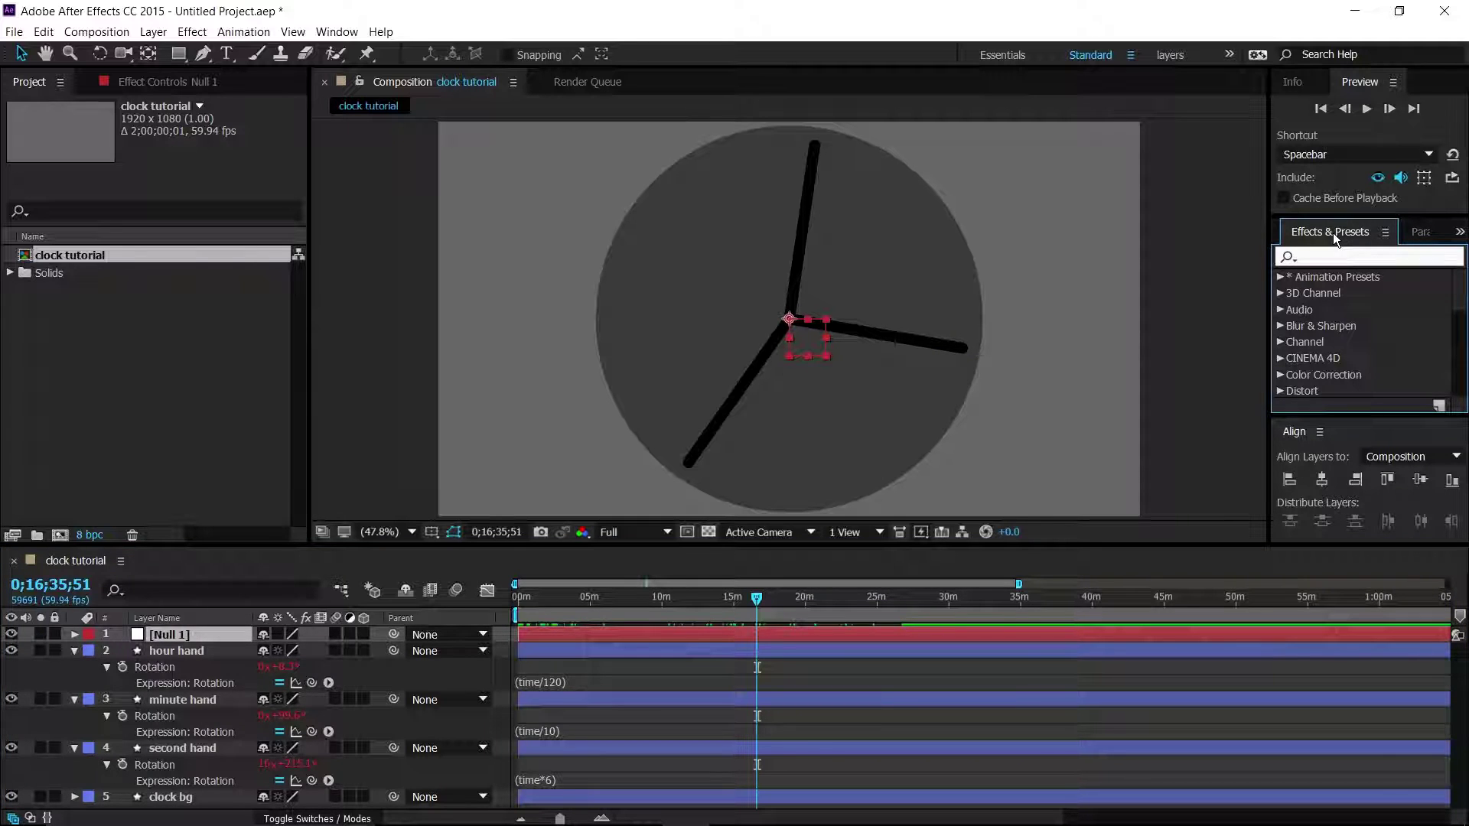
text(slider)
drag(1354, 292, 1175, 277)
drag(316, 546, 203, 635)
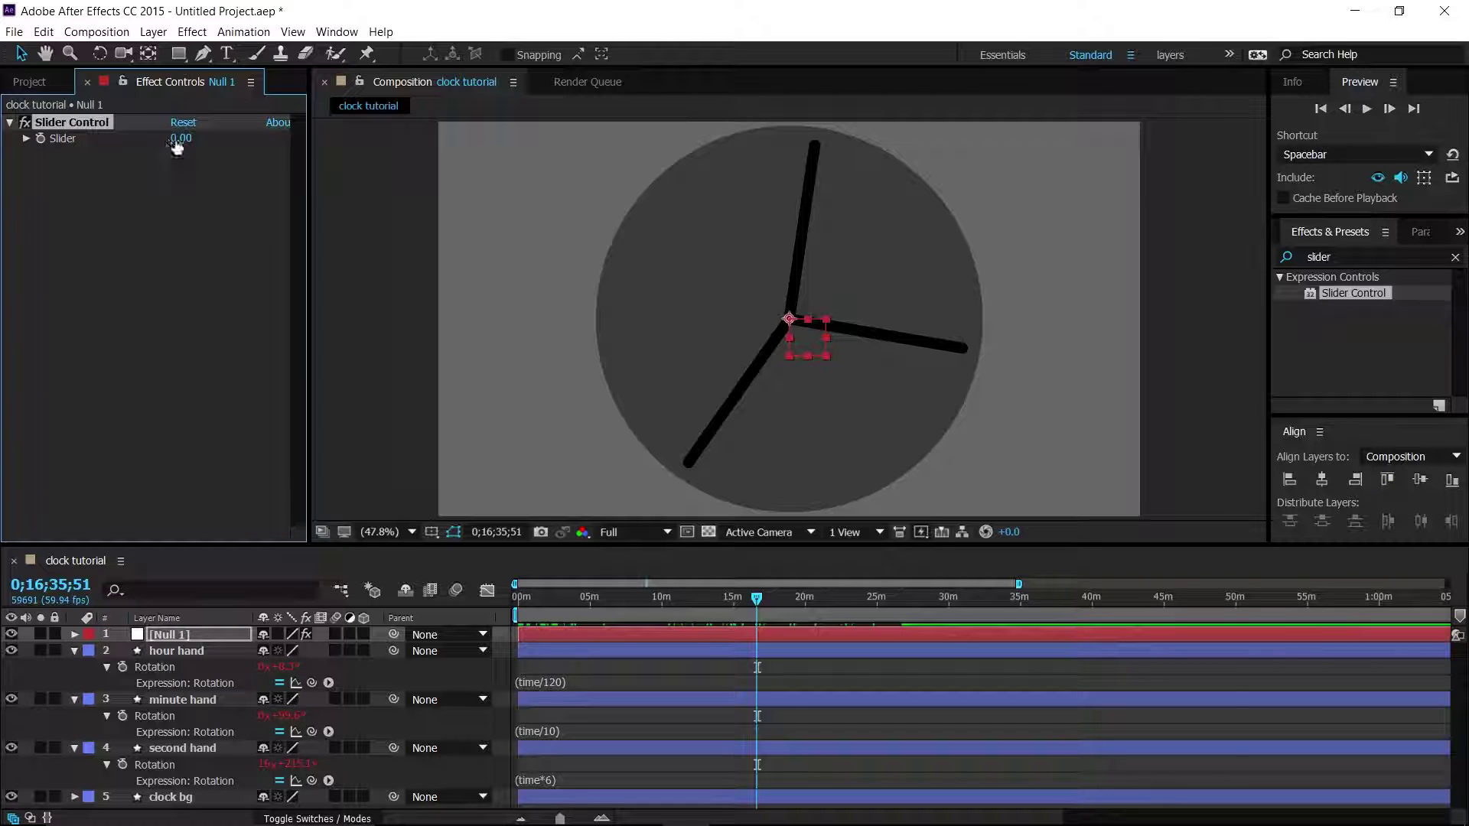
drag(192, 147, 223, 145)
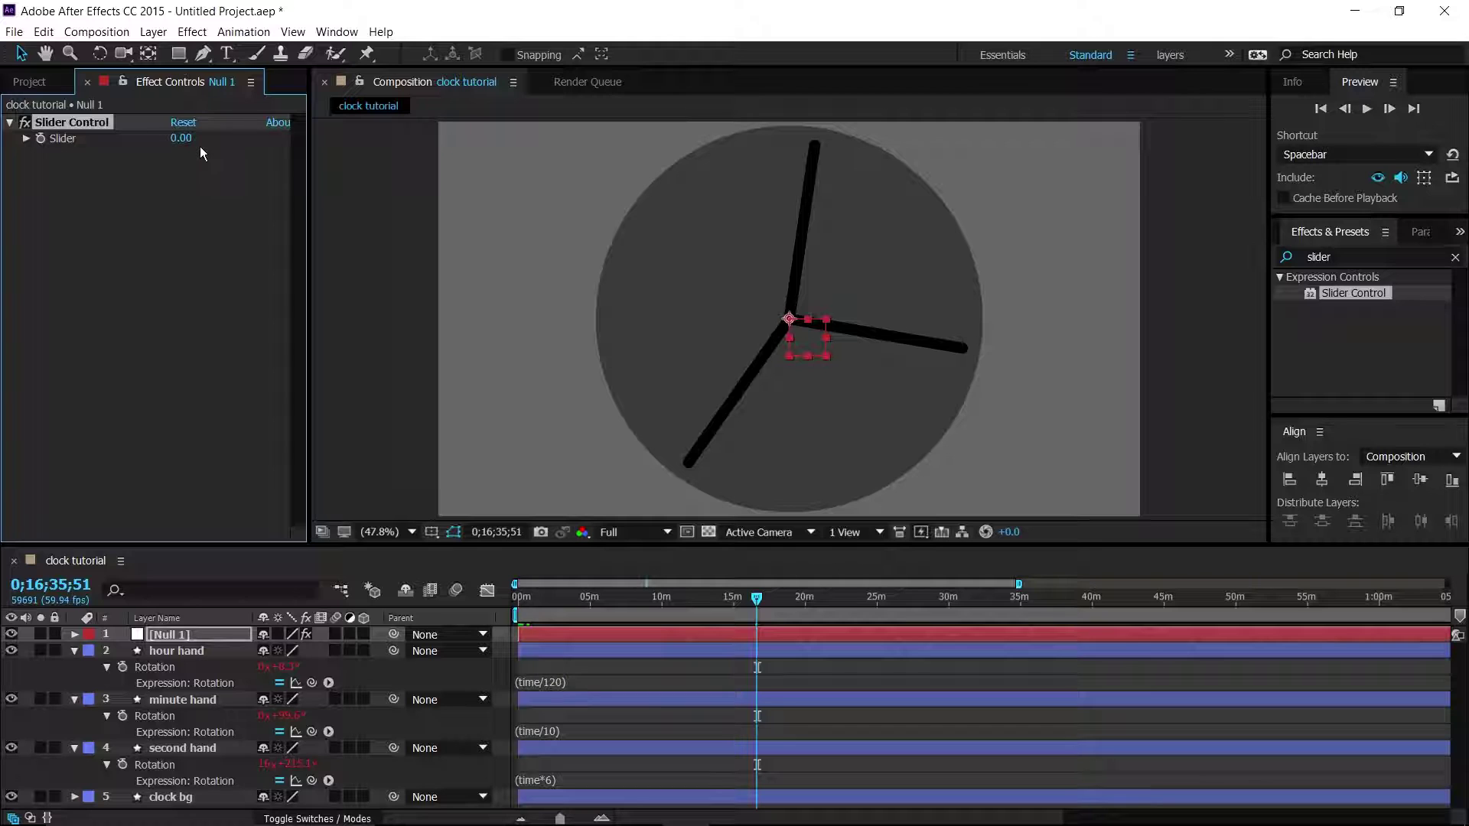
click(178, 637)
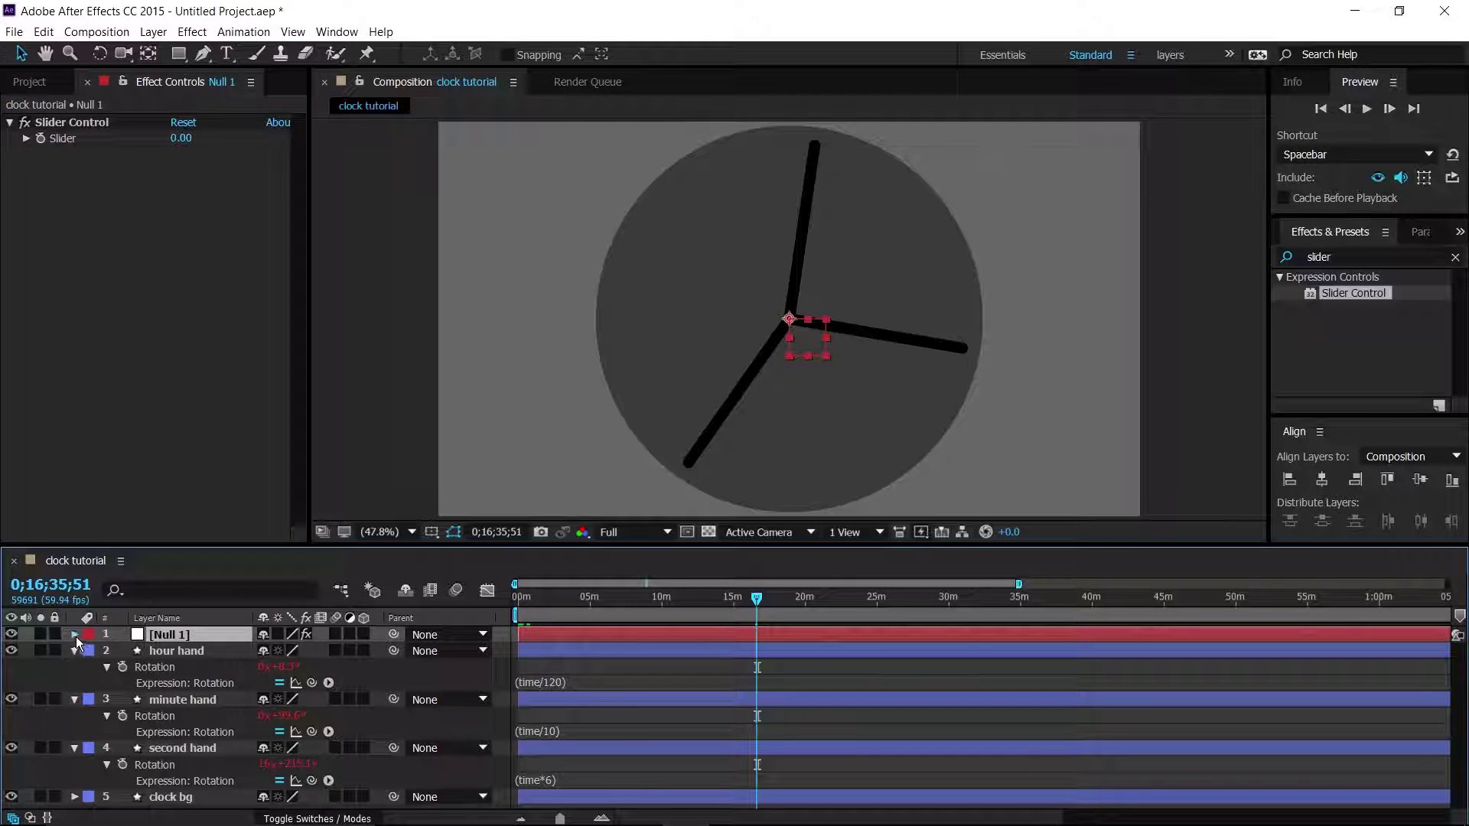
Expand Null 1's effects to reveal the Slider Control's Slider property.
click(74, 635)
click(90, 651)
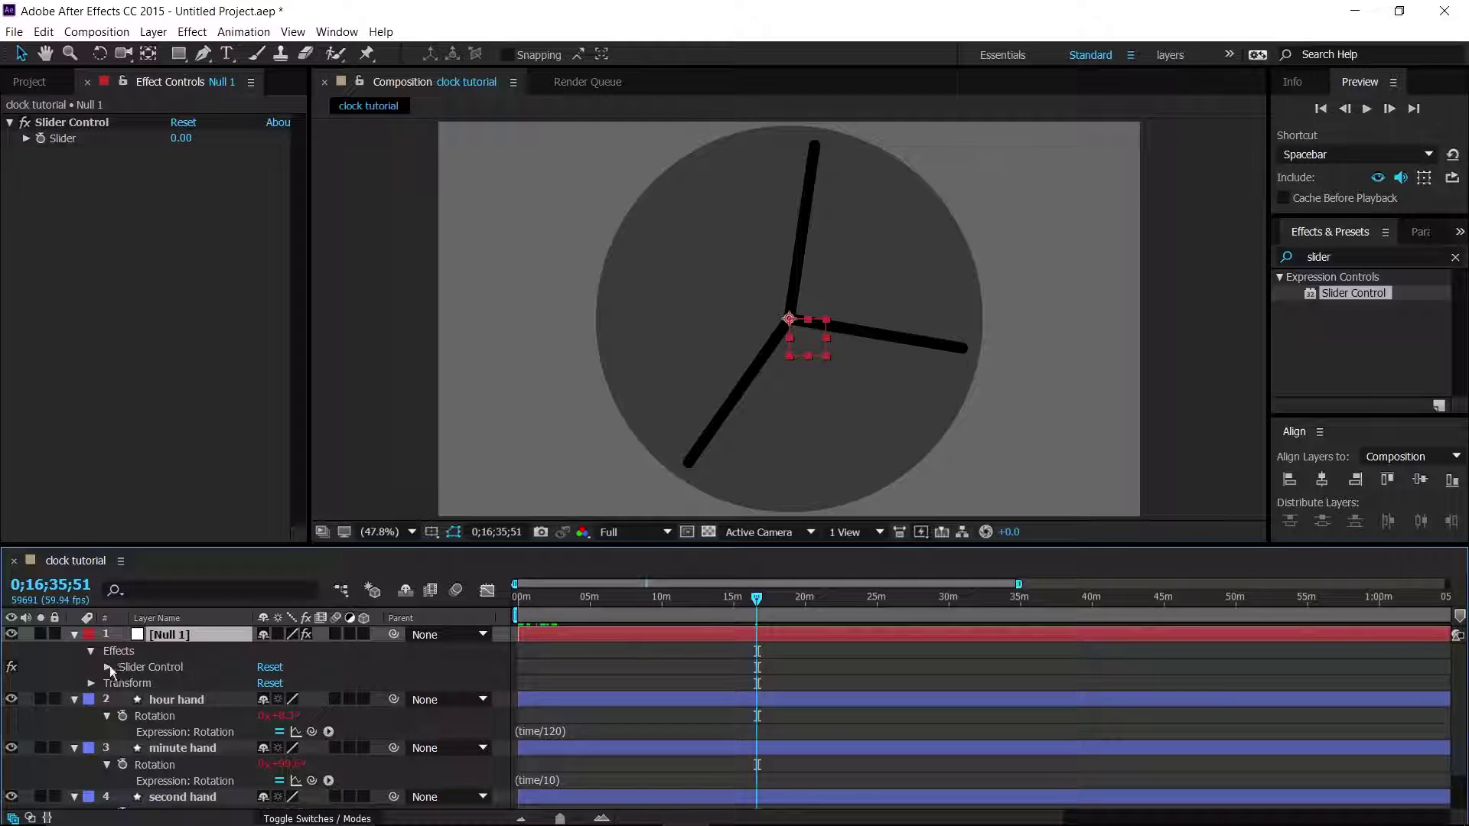
click(108, 666)
click(157, 668)
scroll(193, 679, down, 2)
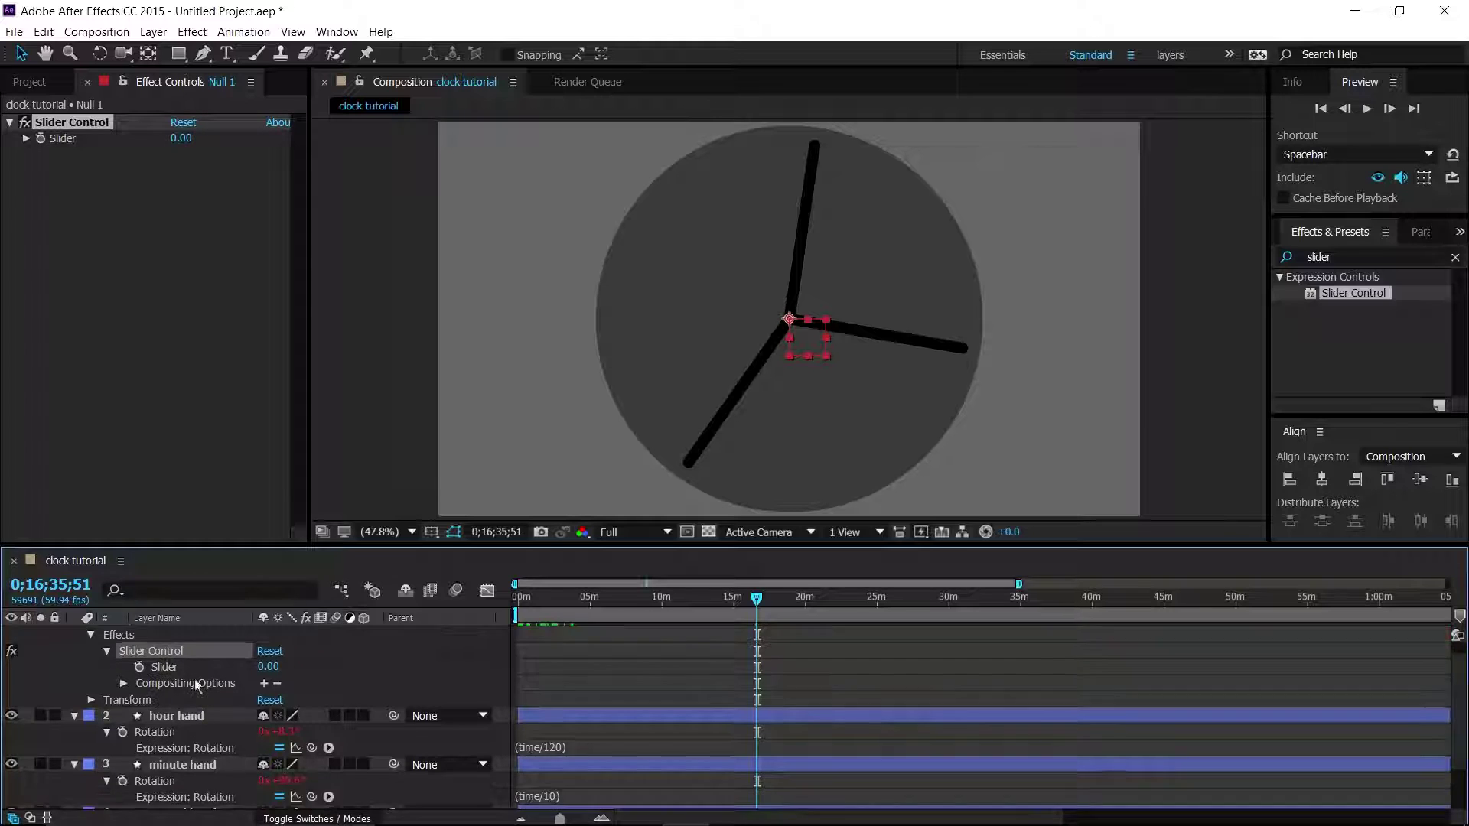
scroll(207, 739, down, 1)
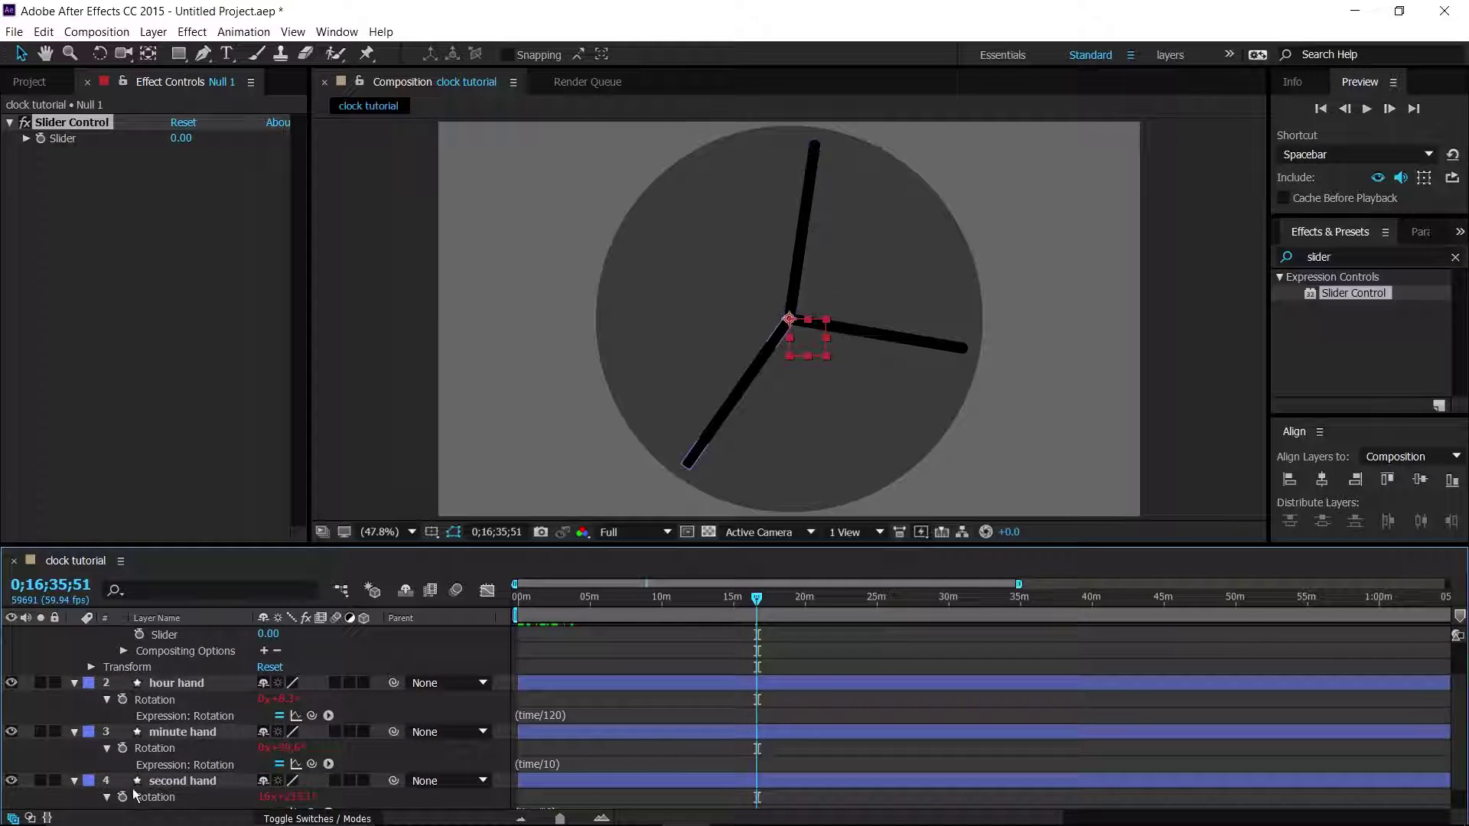
scroll(203, 758, down, 1)
Pickwhip the second hand's (time*6) expression to Null 1's Slider, then scrub to check.
click(178, 768)
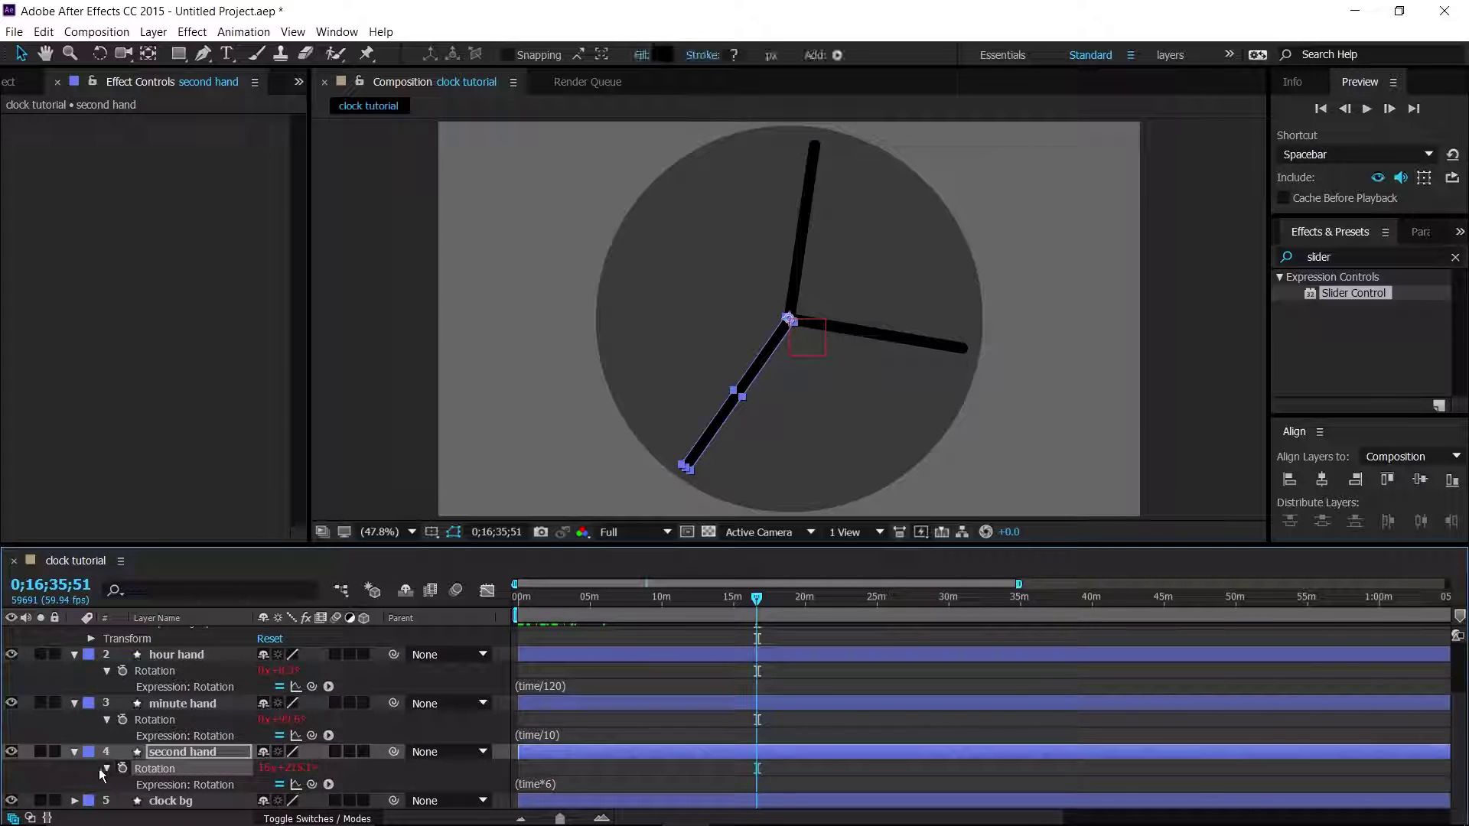
click(563, 788)
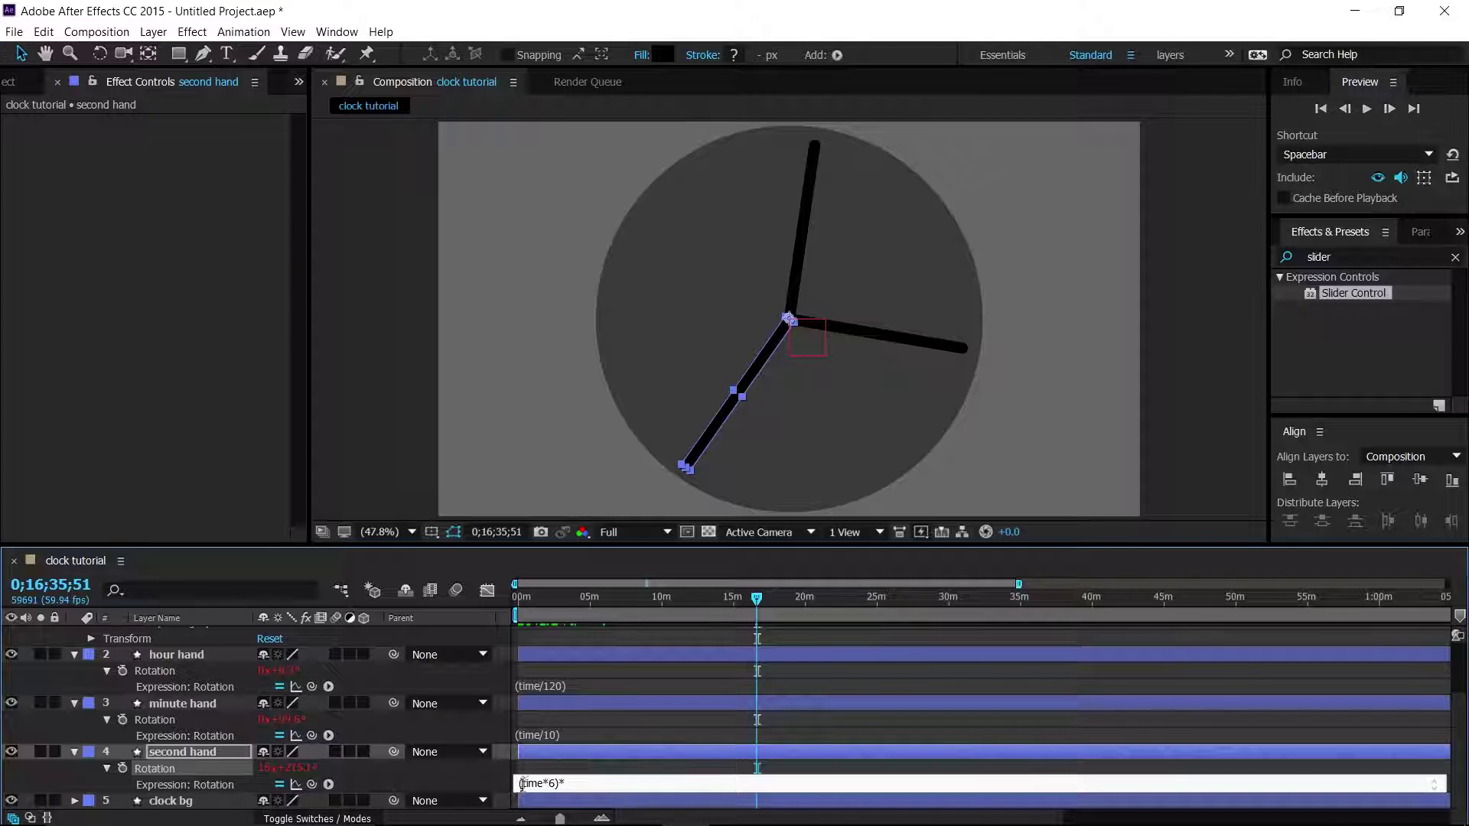
drag(312, 784, 178, 691)
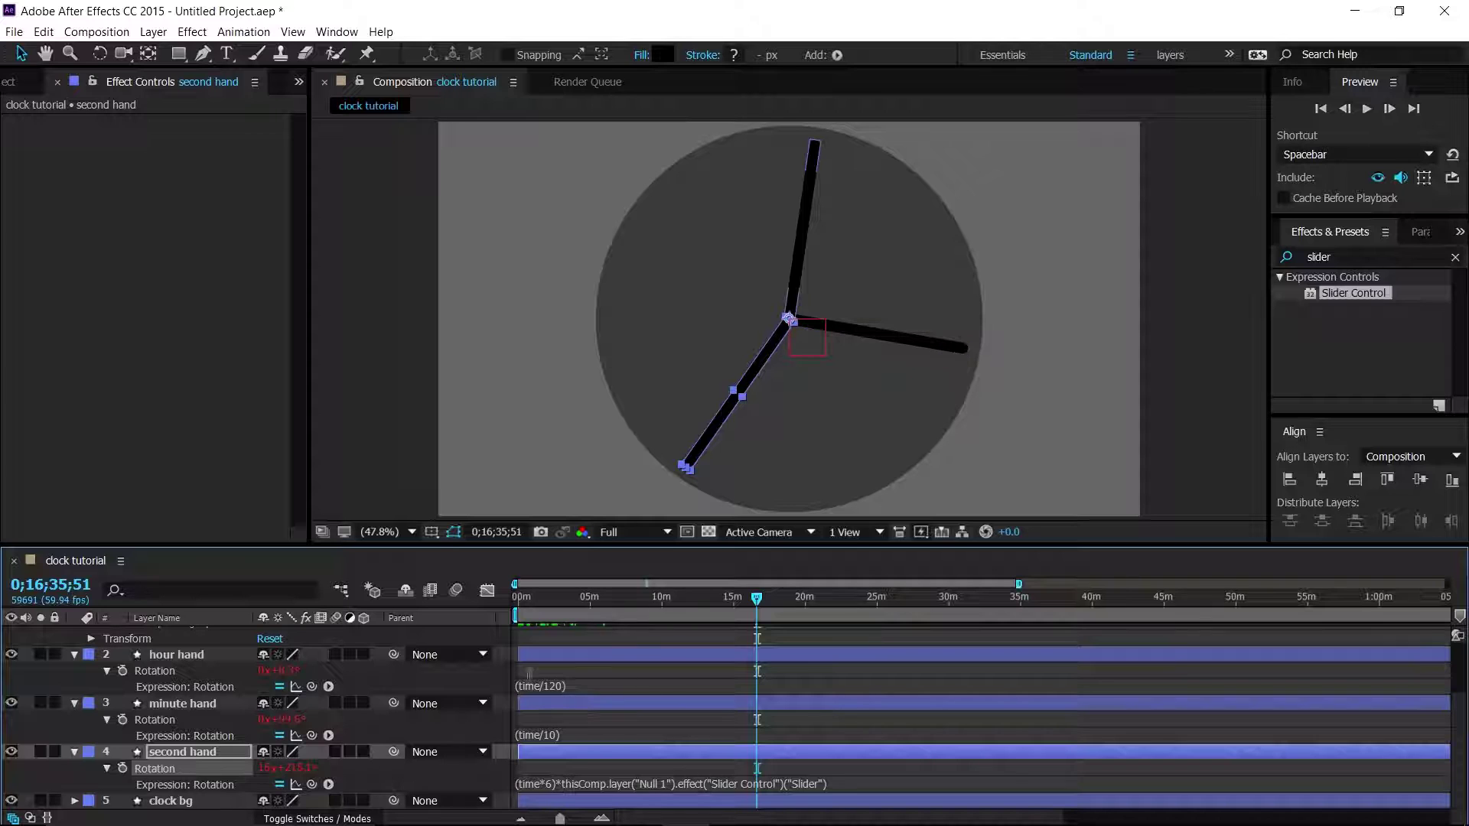
click(628, 615)
drag(599, 602, 467, 673)
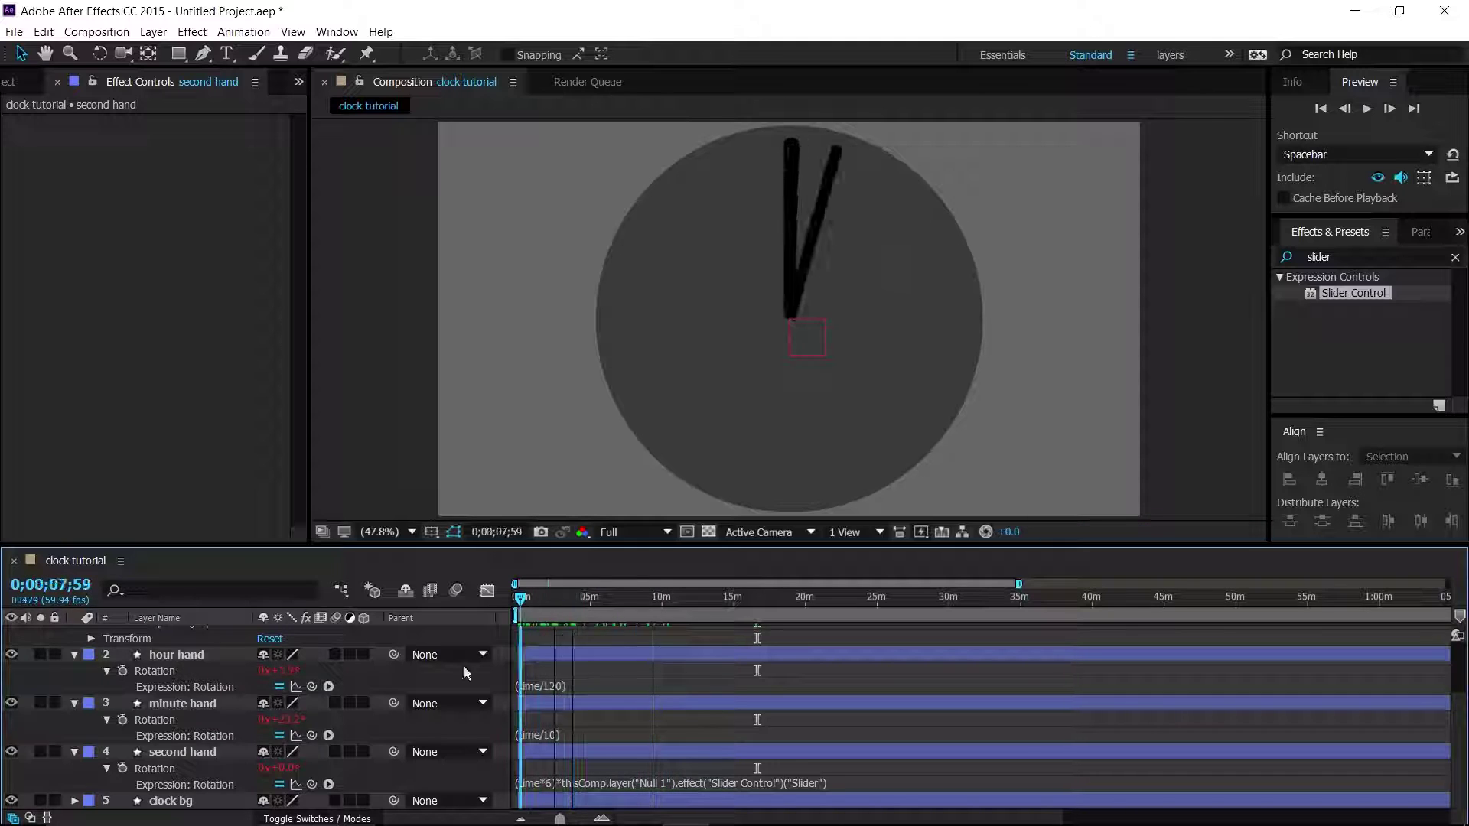
scroll(250, 718, up, 3)
Set Null 1's Slider to 10 and scrub the timeline to watch the hands.
click(181, 682)
click(266, 682)
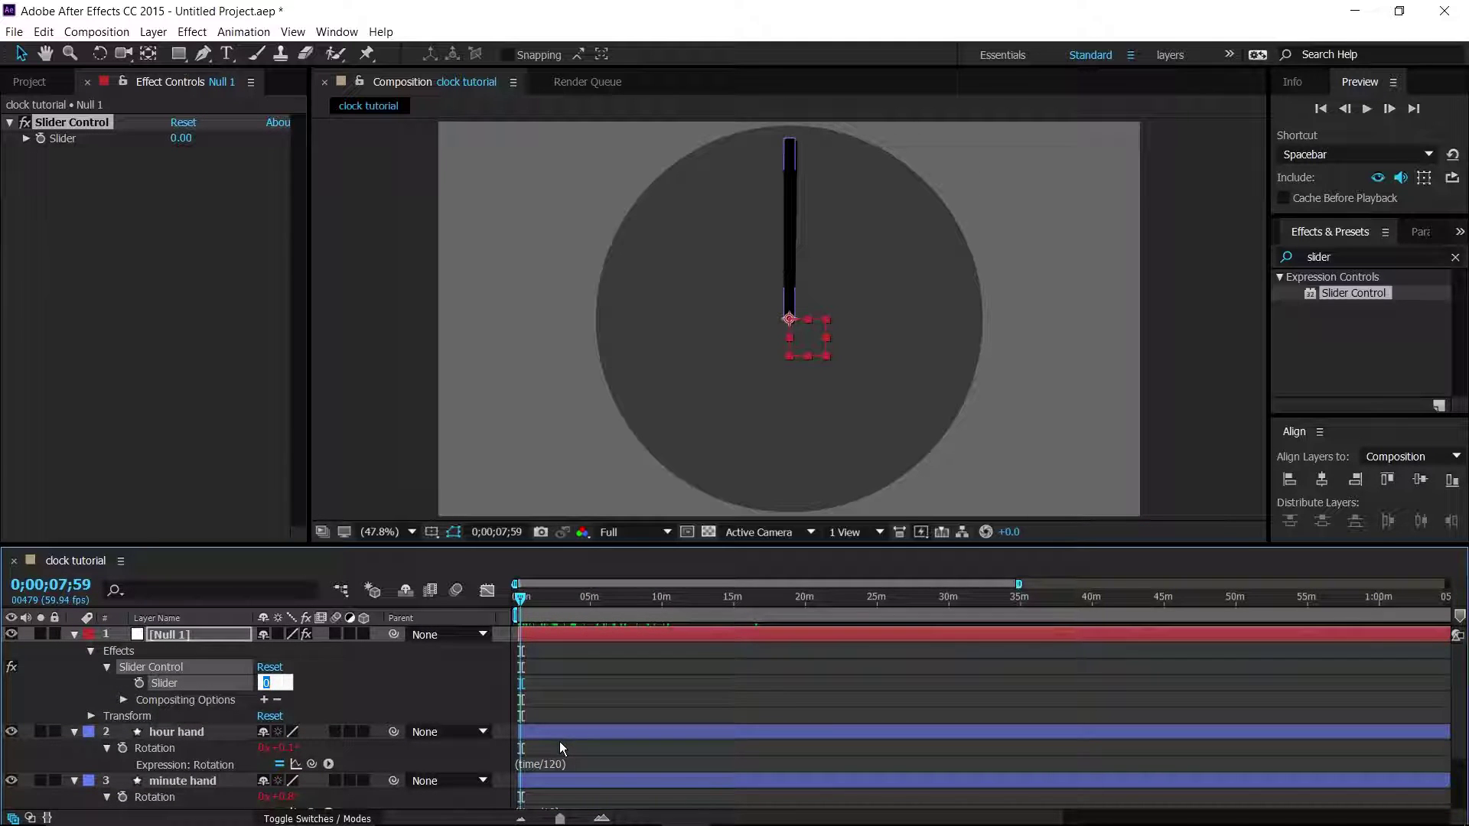
text(10)
key(Return)
drag(520, 600, 641, 598)
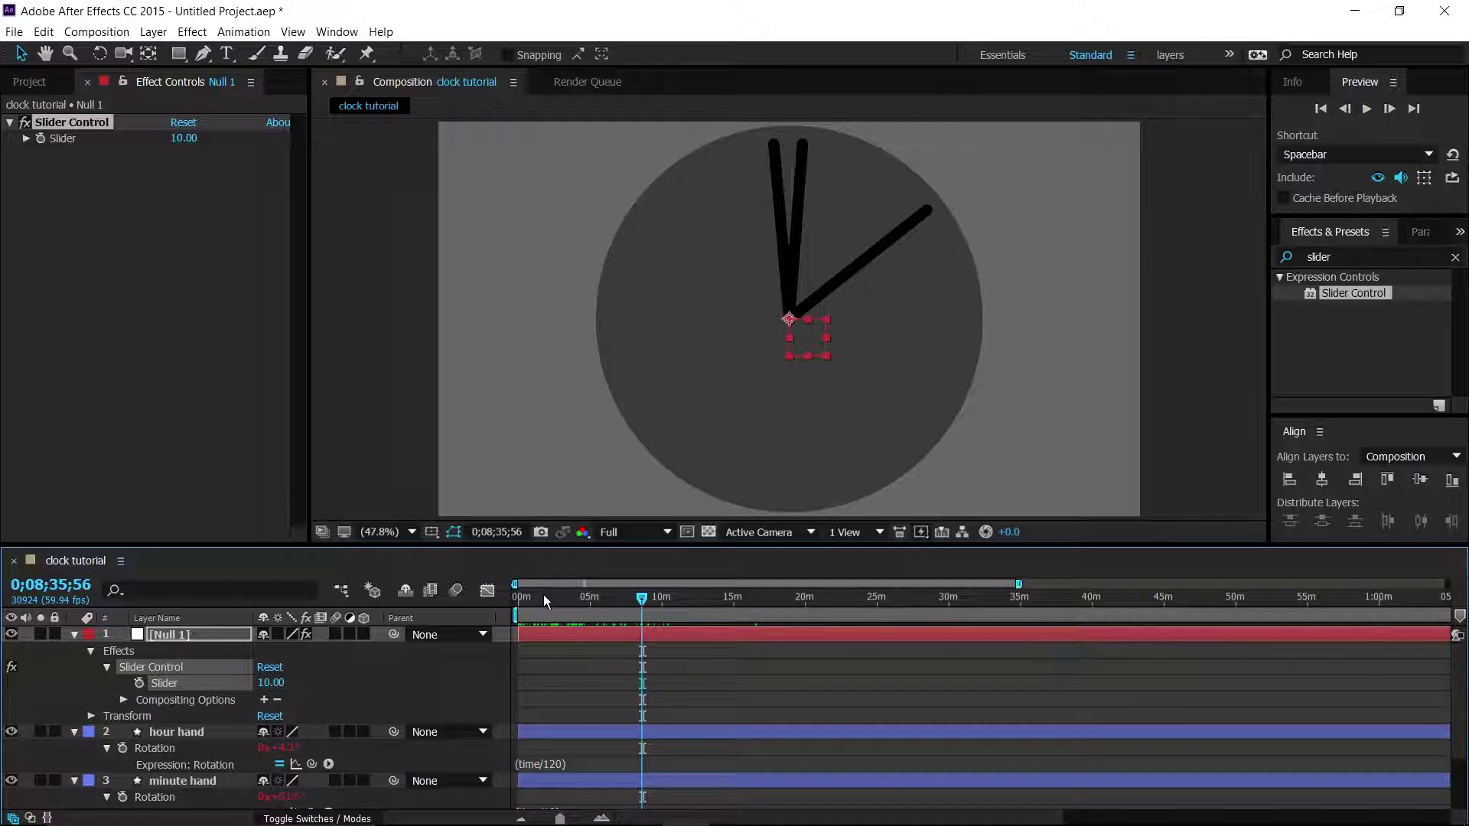
drag(543, 595, 480, 599)
click(487, 671)
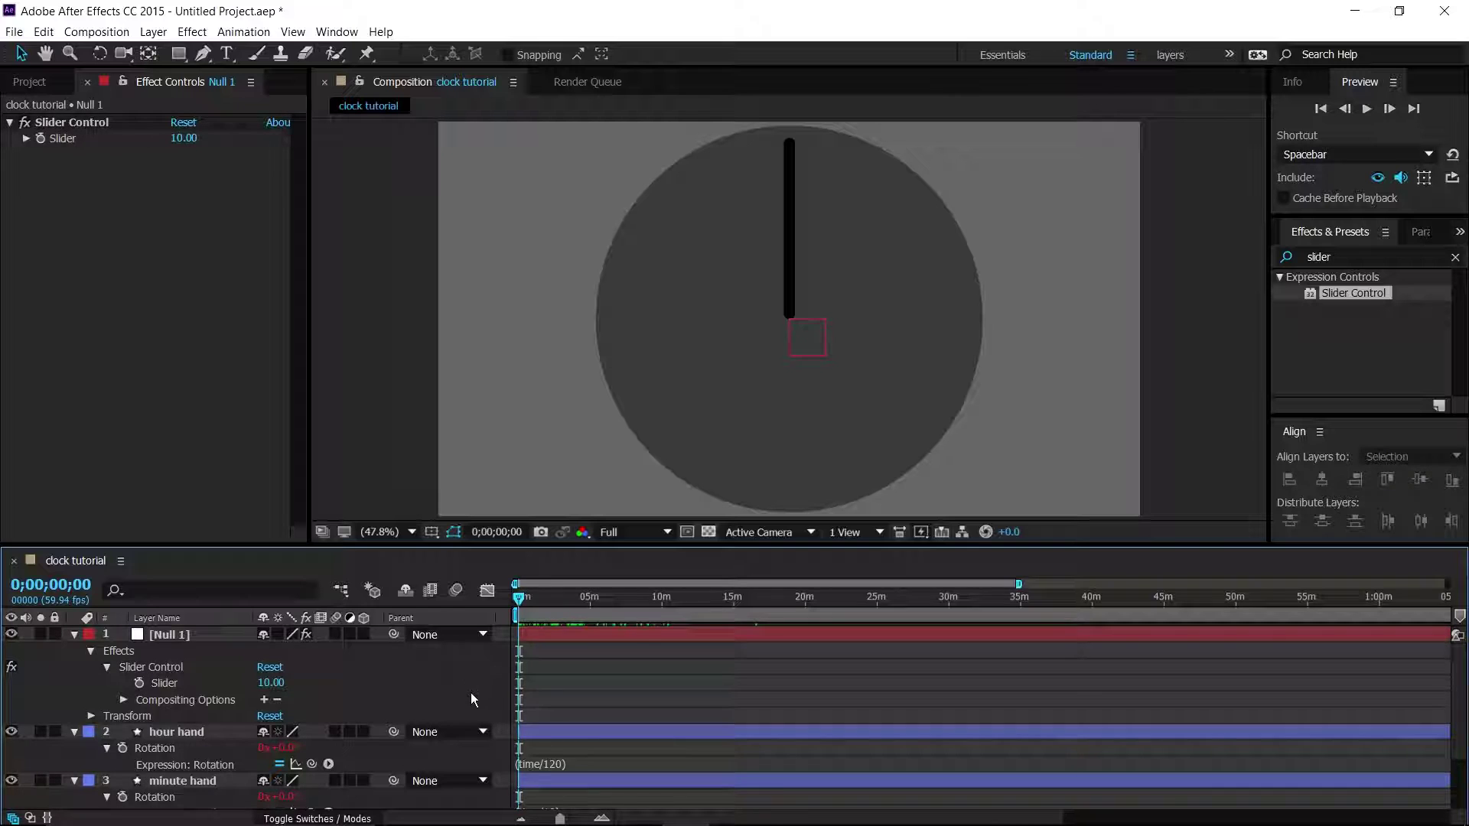
Place the caret at the end of the minute hand's (time/10) expression.
scroll(470, 691, down, 2)
scroll(502, 726, down, 3)
click(570, 736)
click(581, 734)
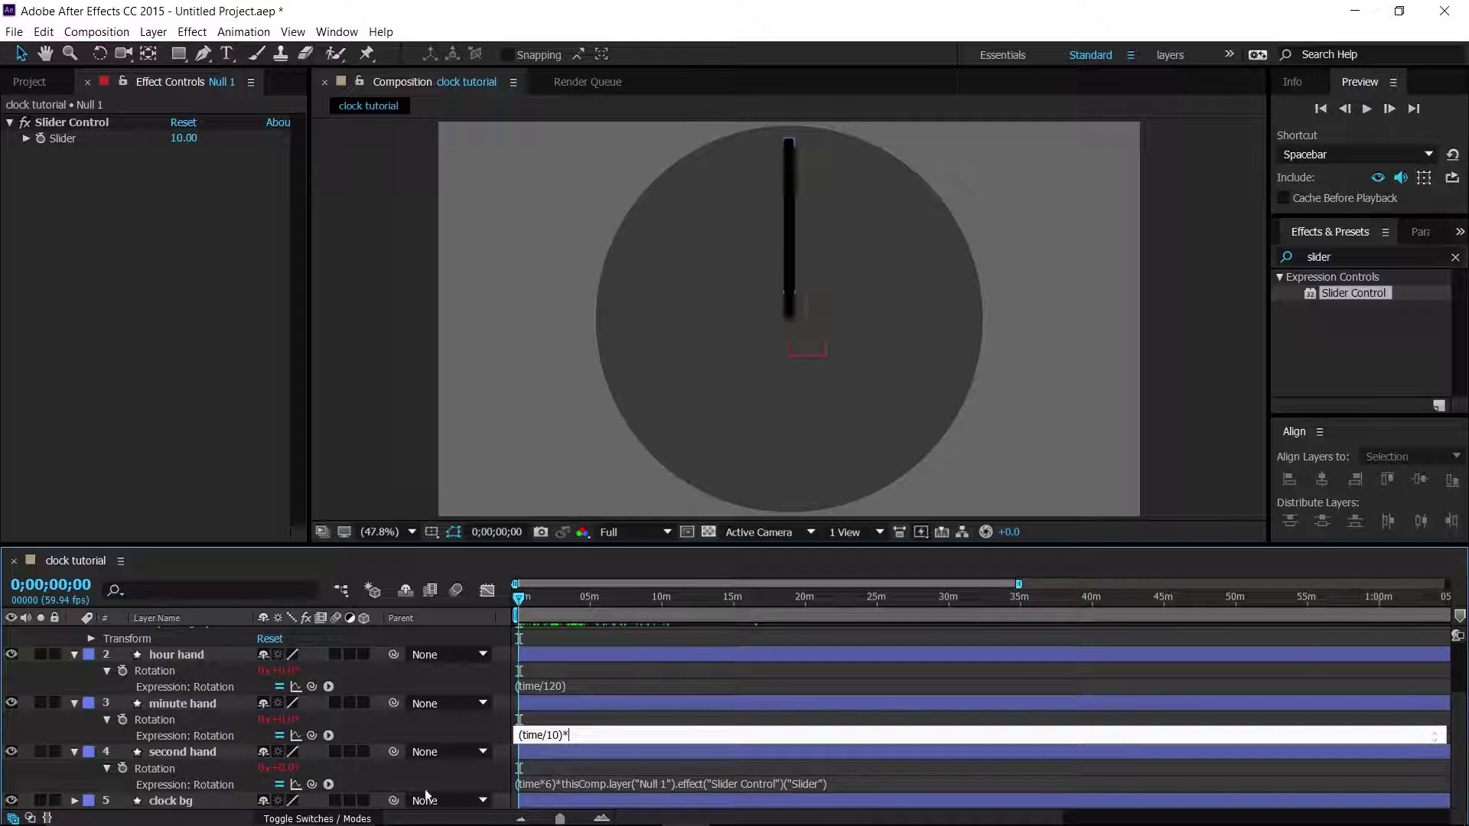
Multiply the minute and hour hand expressions by Null 1's Slider via pickwhip.
drag(311, 735, 166, 643)
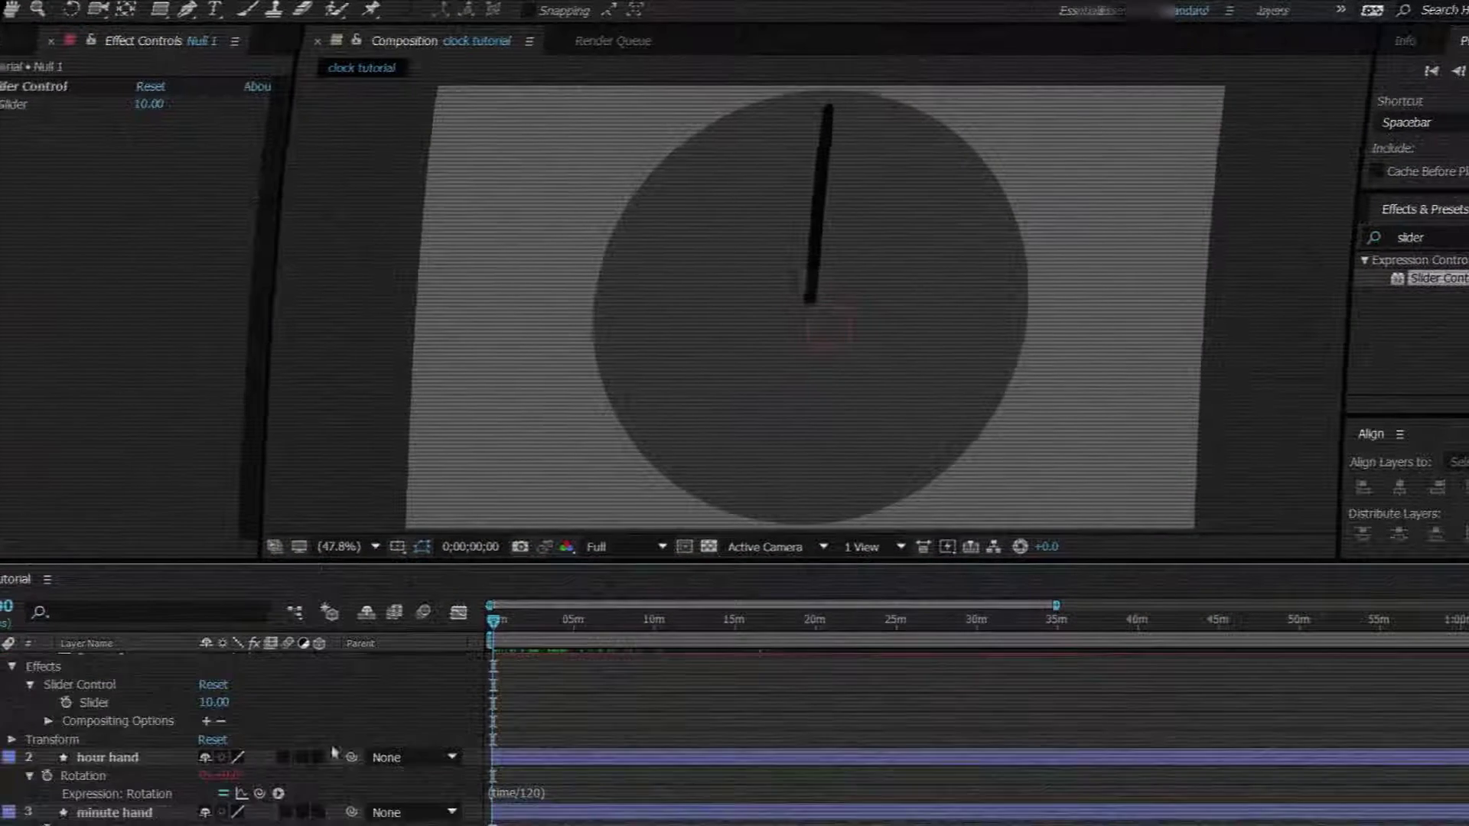
click(698, 726)
text(*)
drag(261, 756, 95, 665)
click(437, 728)
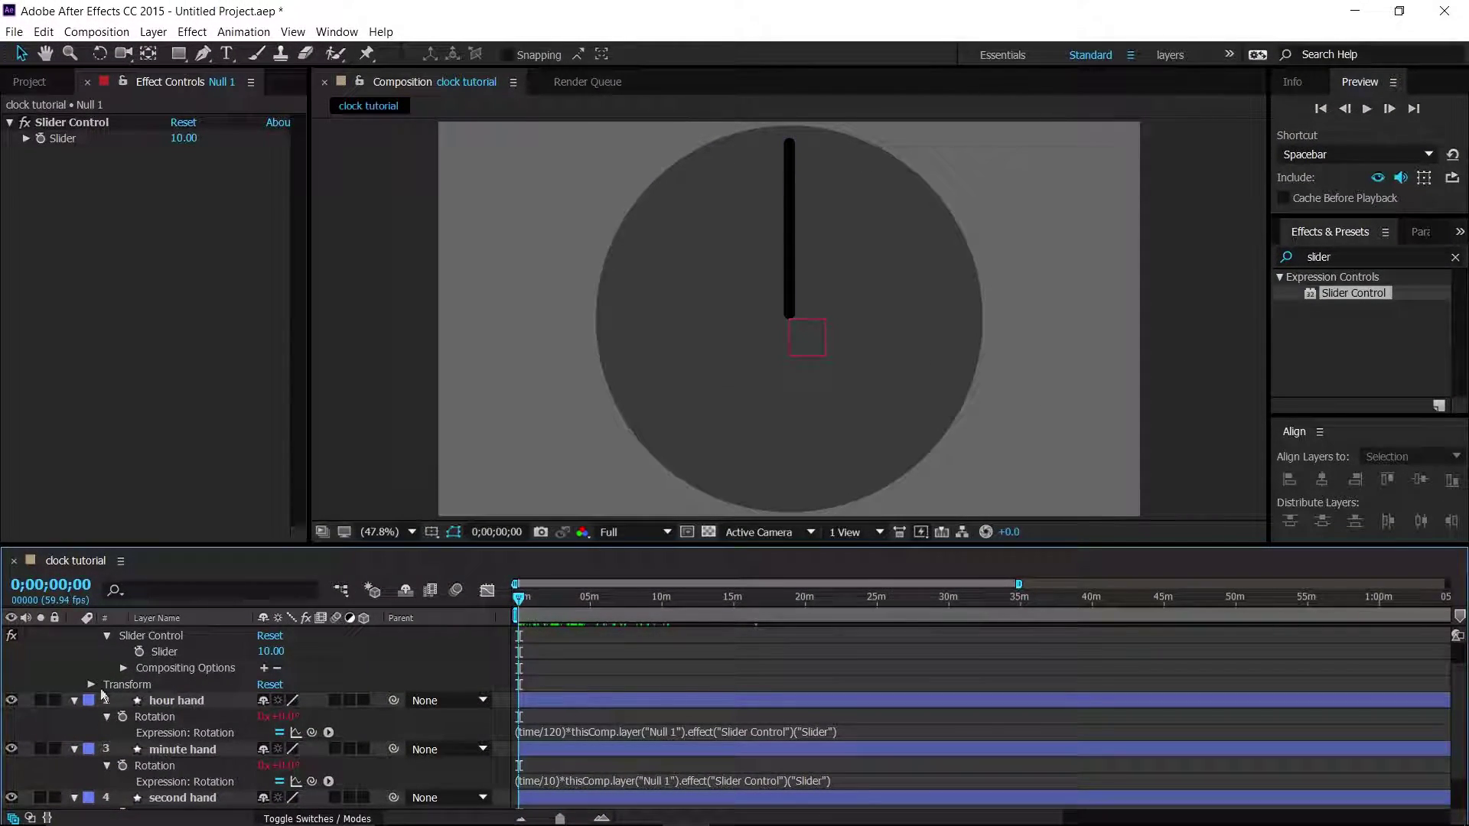
Collapse the hour, minute and second hand layer properties.
click(74, 700)
click(74, 716)
click(73, 733)
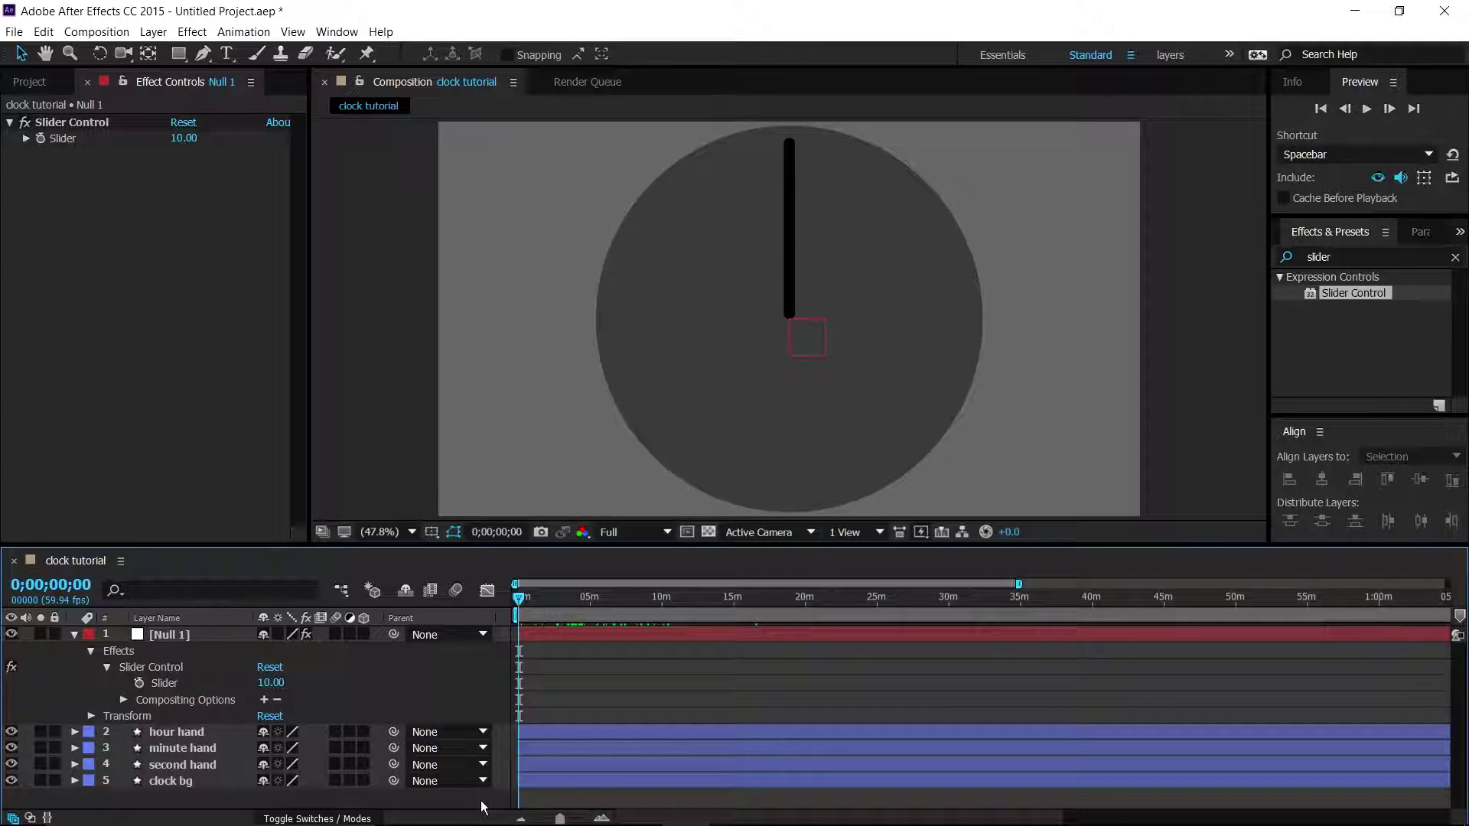
Set the Slider to 1, scrub to see the hands' speed, and return to the start.
mouse_move(529, 599)
mouse_down()
mouse_move(580, 595)
mouse_move(515, 595)
mouse_up()
click(187, 138)
text(10)
click(203, 135)
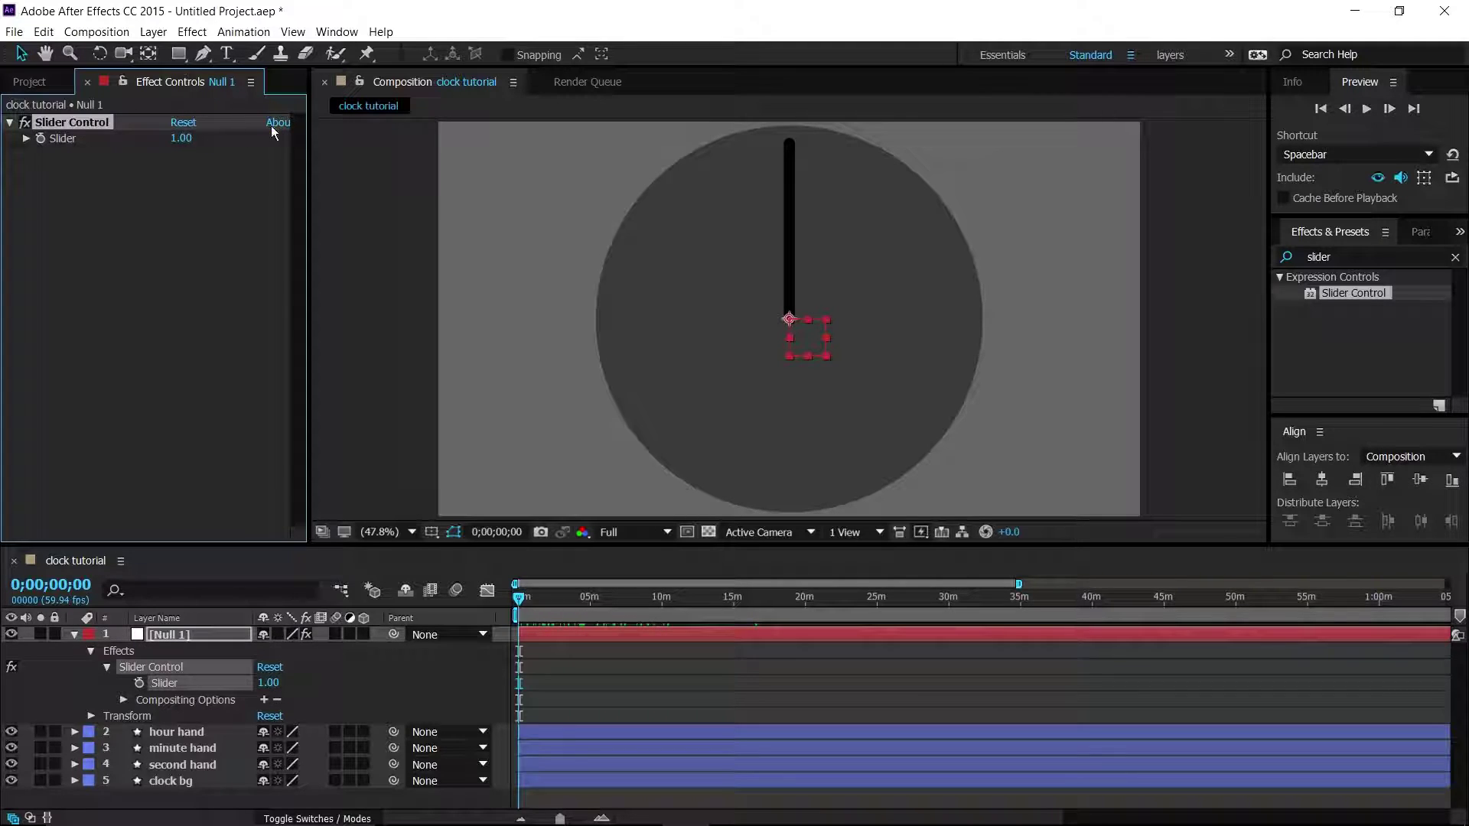
drag(518, 598, 1007, 542)
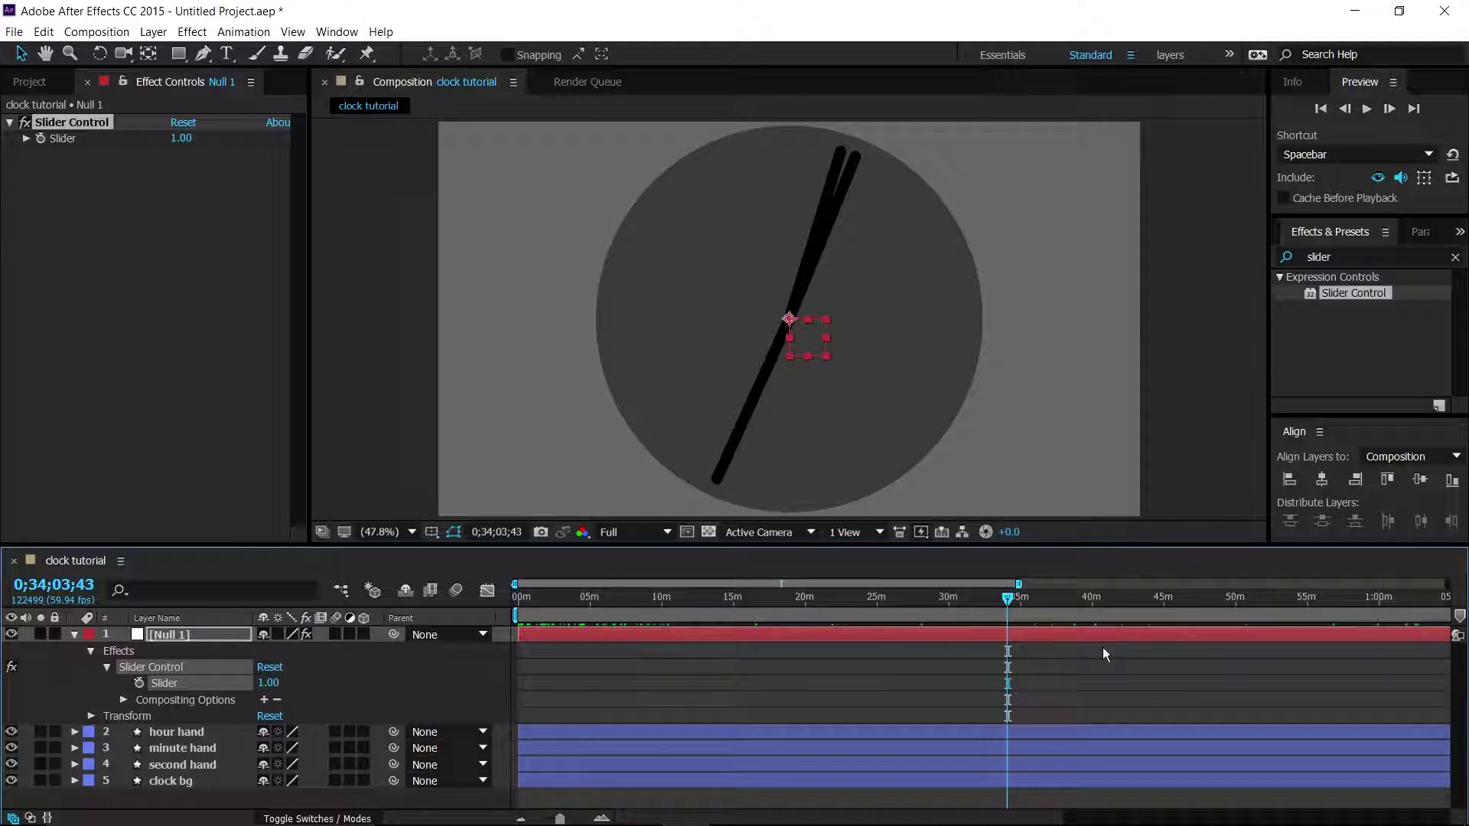
drag(1005, 602, 439, 601)
click(391, 699)
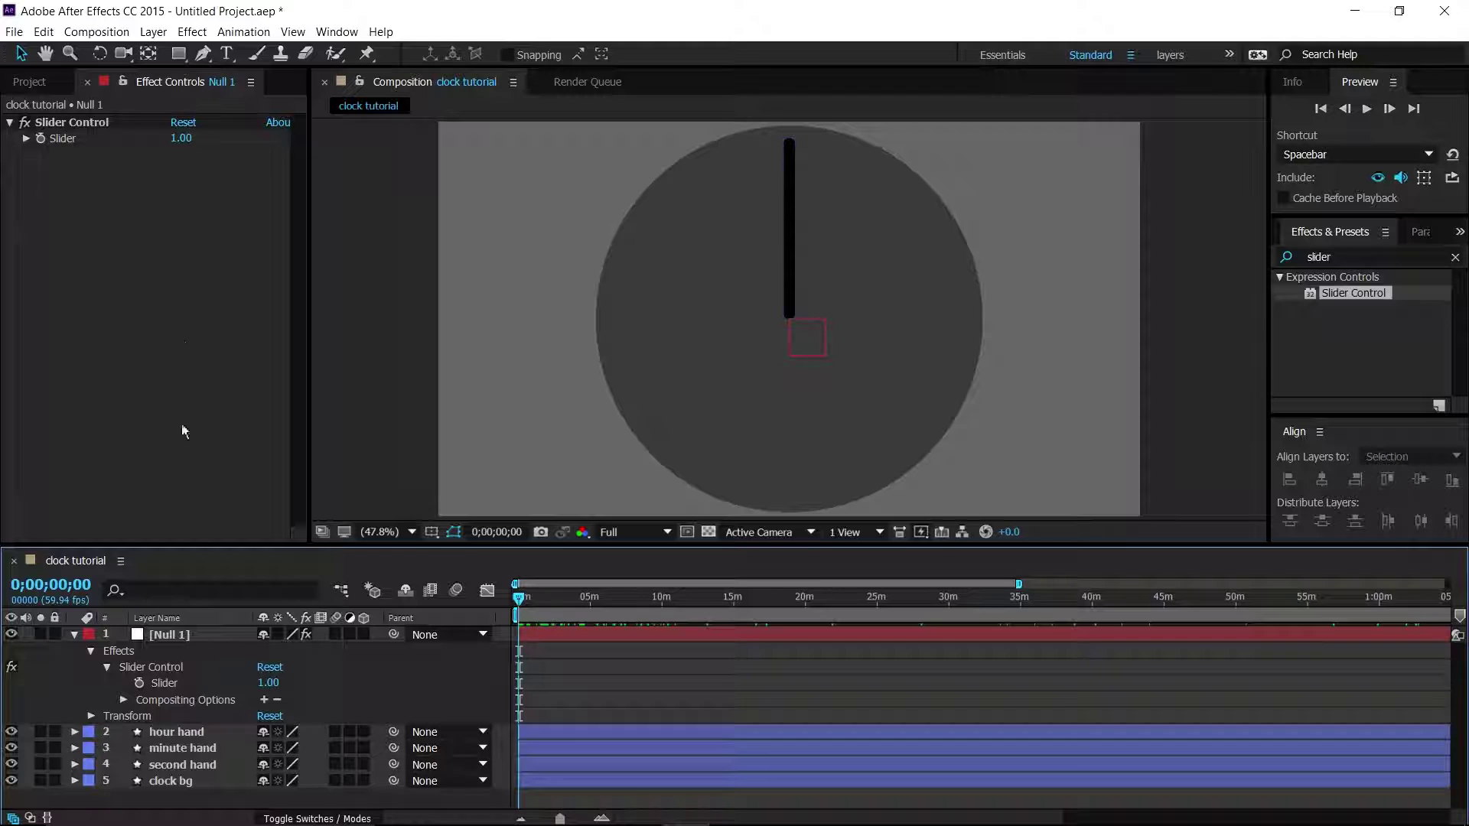
Set Null 1's Slider value to 100.
click(181, 138)
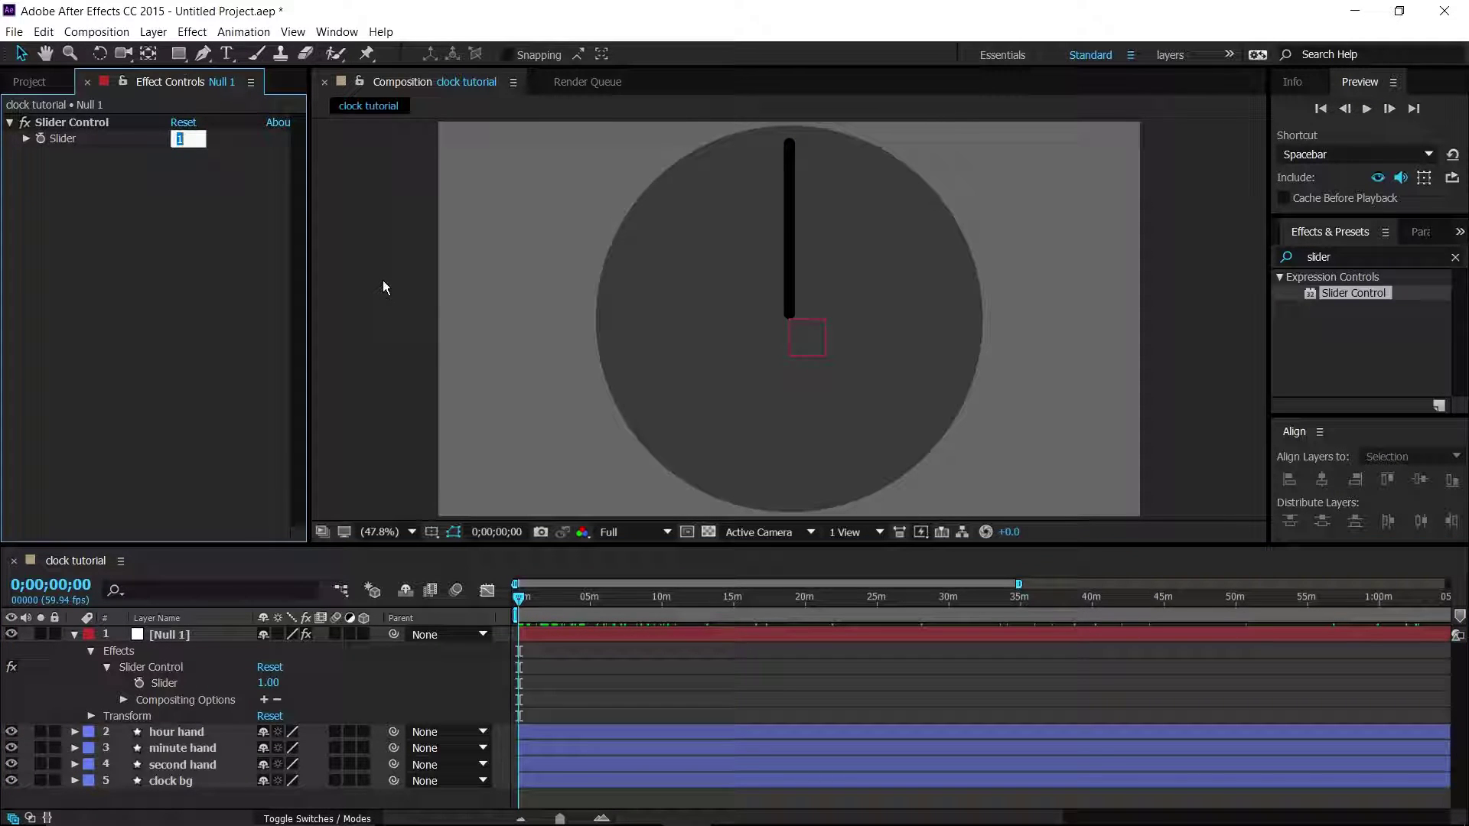
text(100)
key(Return)
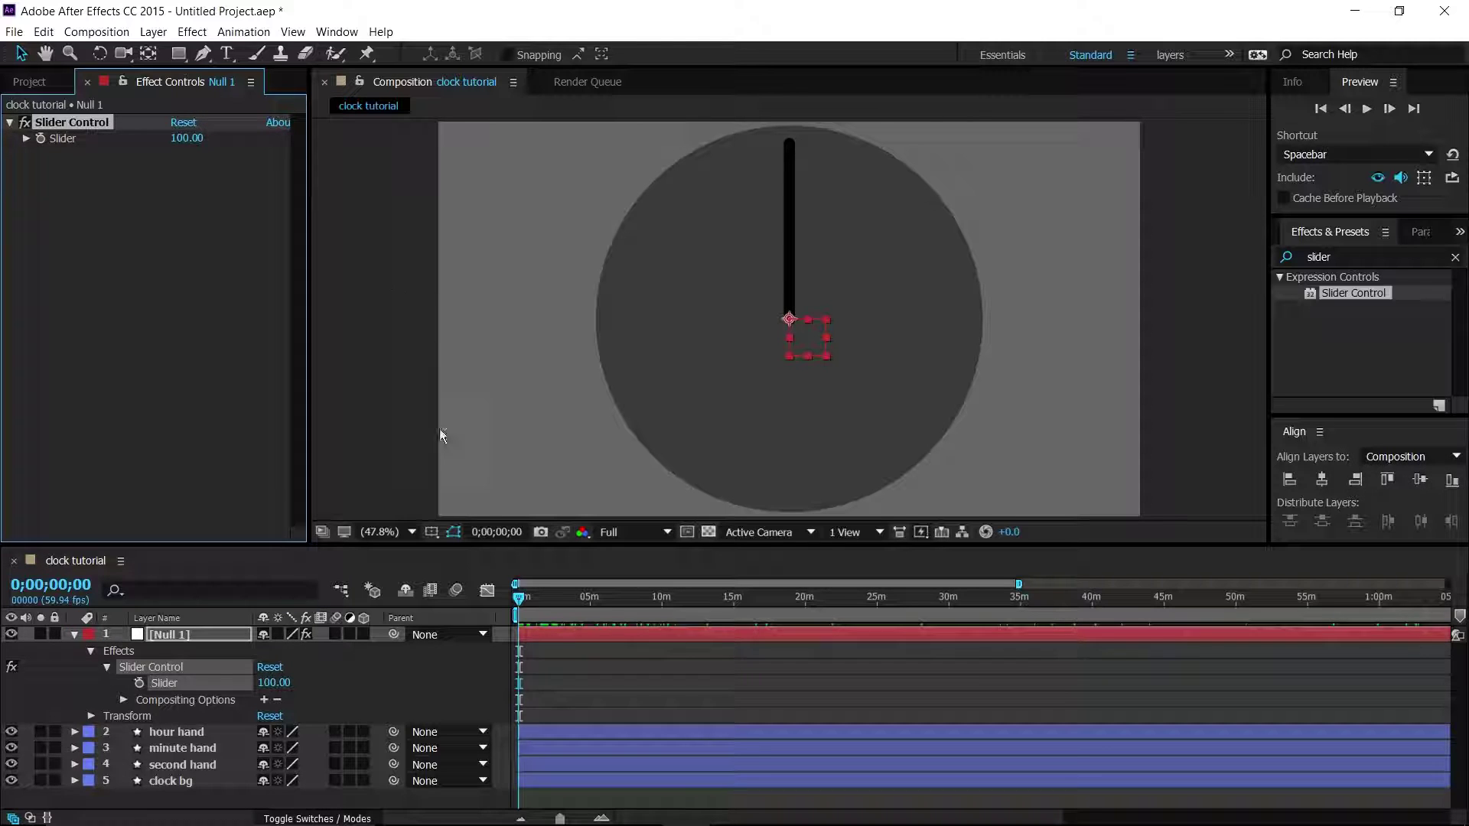